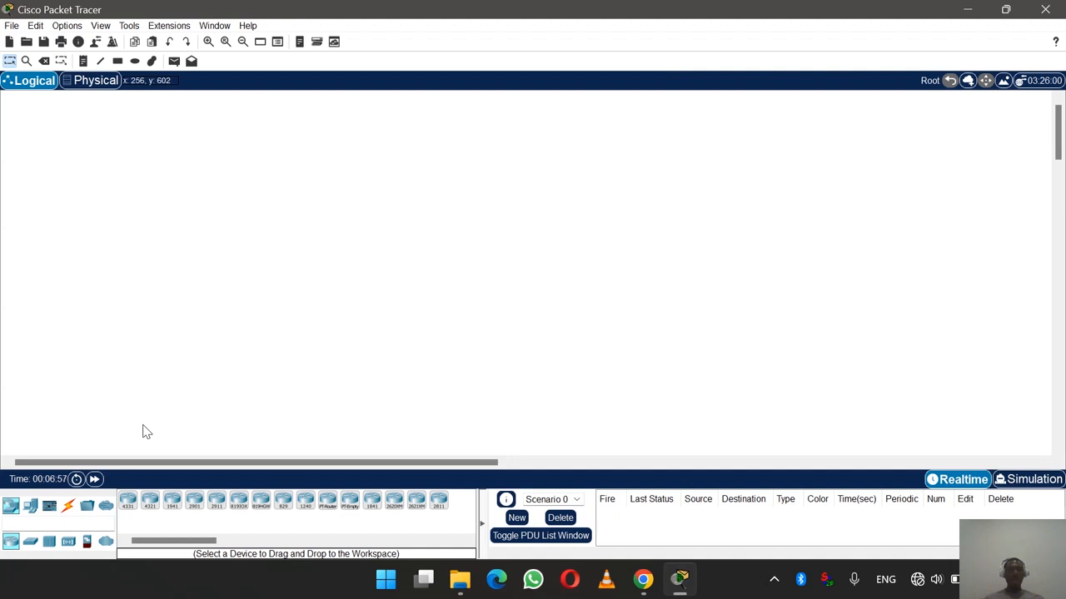
# - Place an ISR4331 router on the workspace, then delete it (Router0) again
pyautogui.click(125, 505)
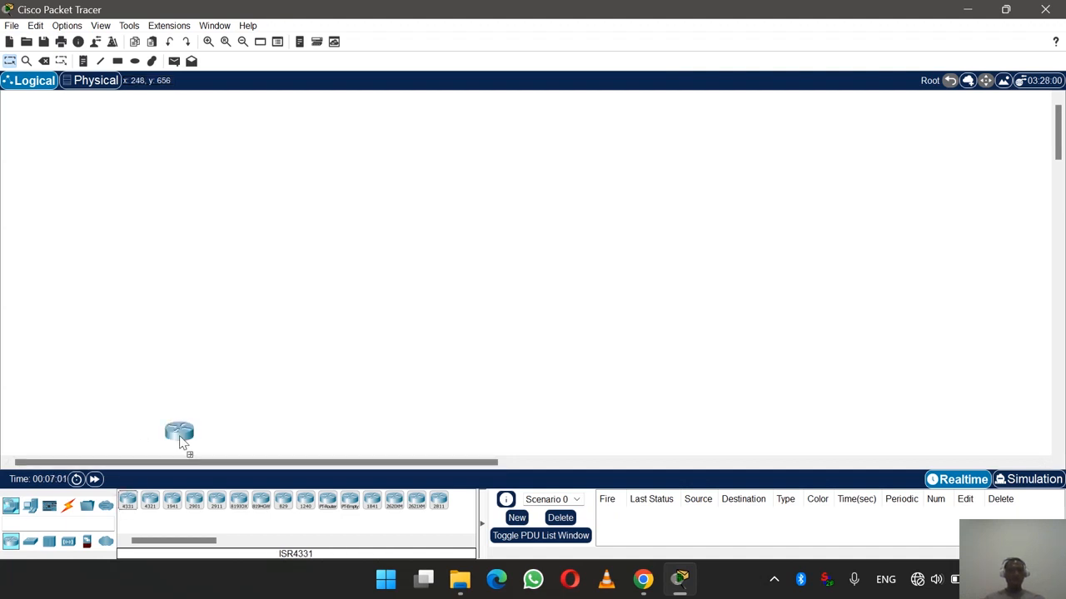
pyautogui.click(353, 295)
pyautogui.moveTo(353, 296); pyautogui.dragTo(433, 208)
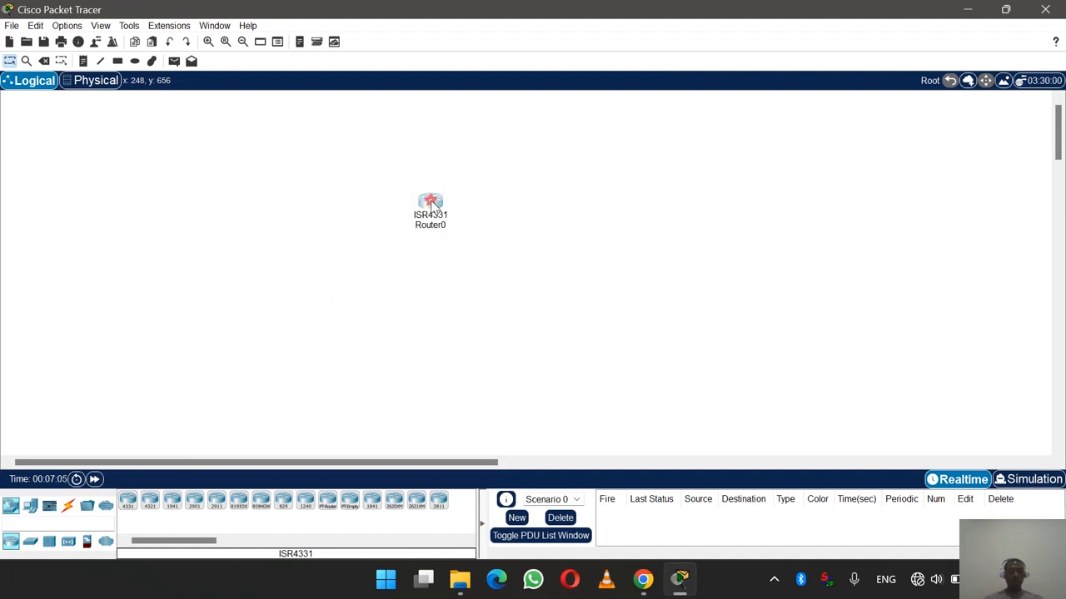
pyautogui.click(432, 207)
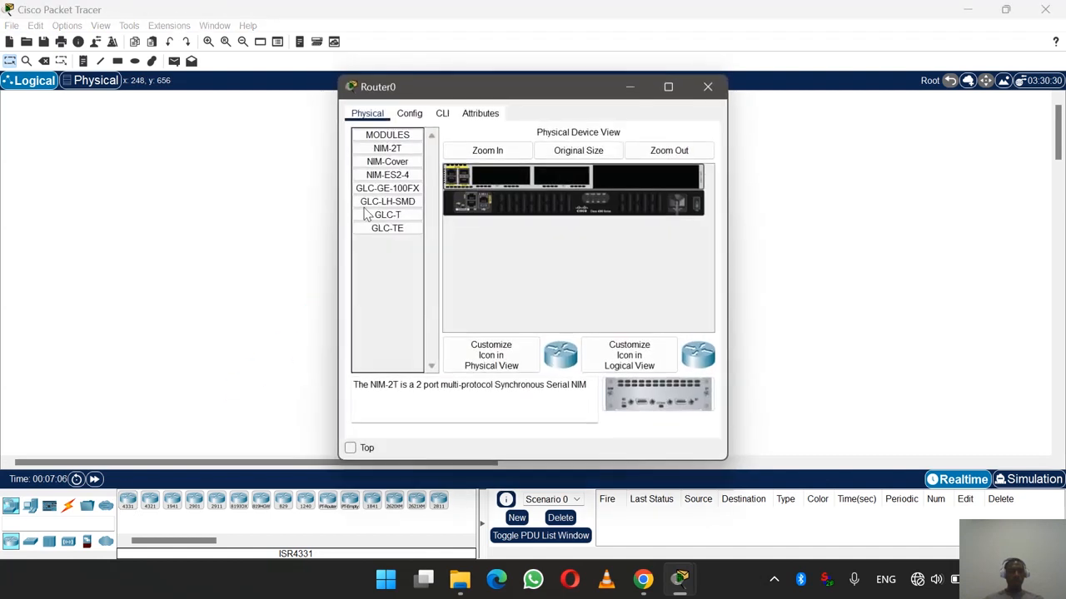
pyautogui.click(706, 89)
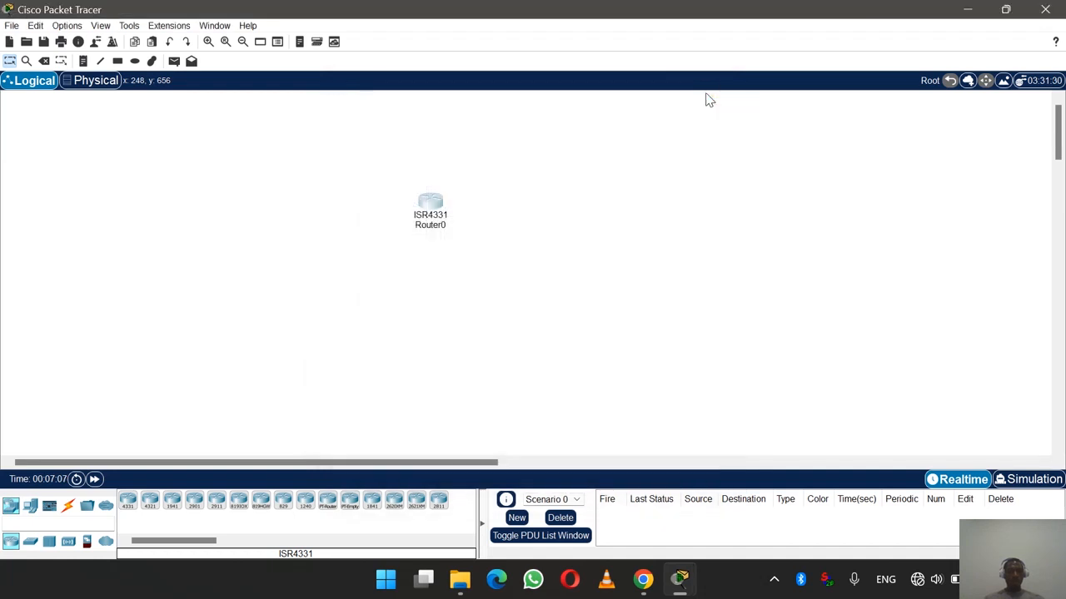
pyautogui.click(44, 61)
pyautogui.click(436, 206)
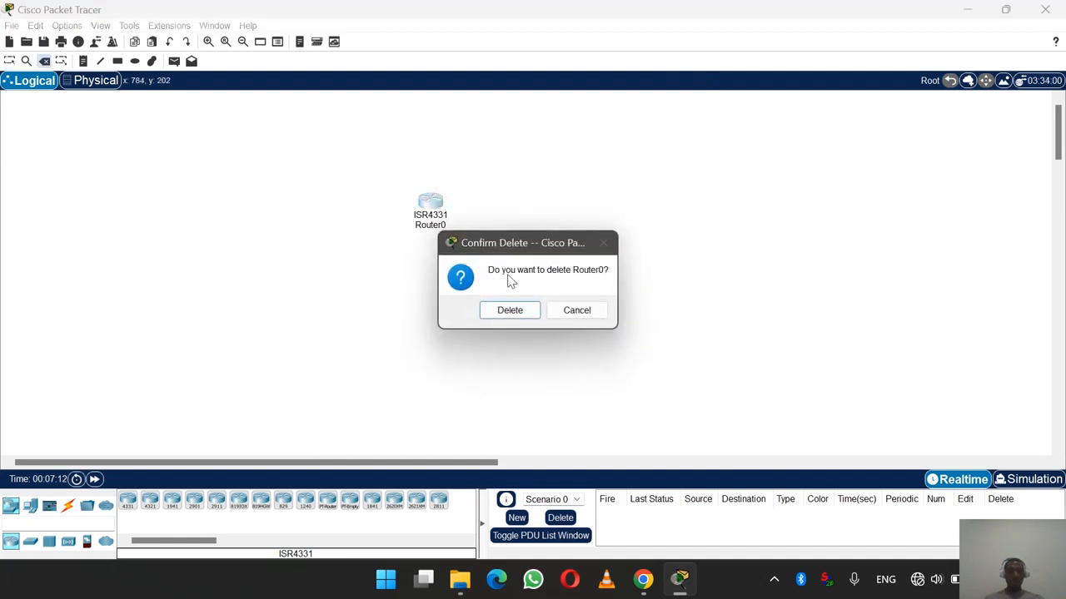
pyautogui.click(508, 310)
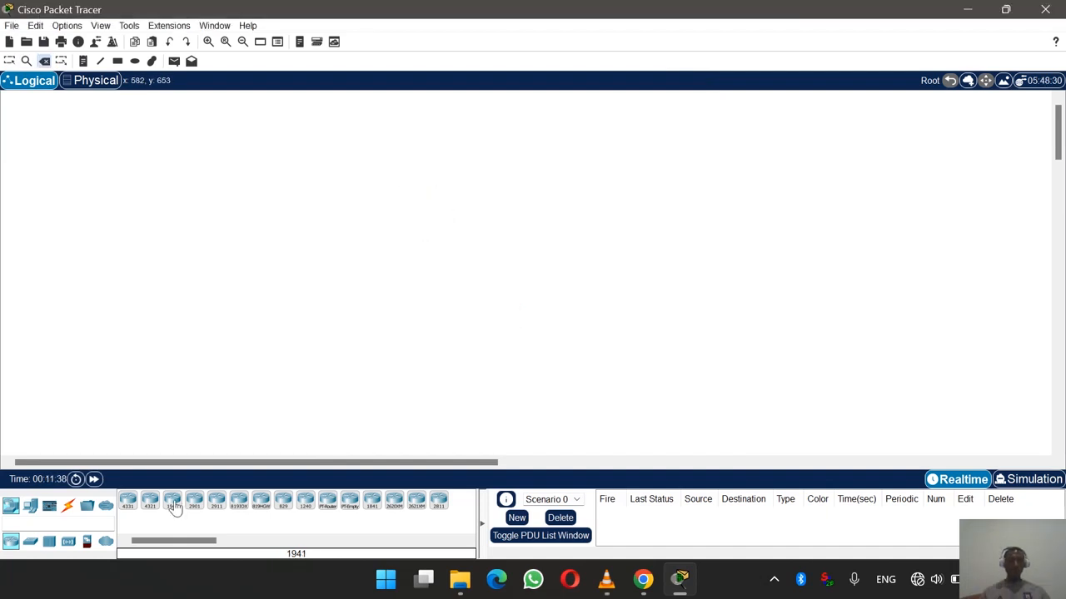
# - Place an ISR4331 as Router3 at top centre and a 2960 switch below it
pyautogui.click(129, 502)
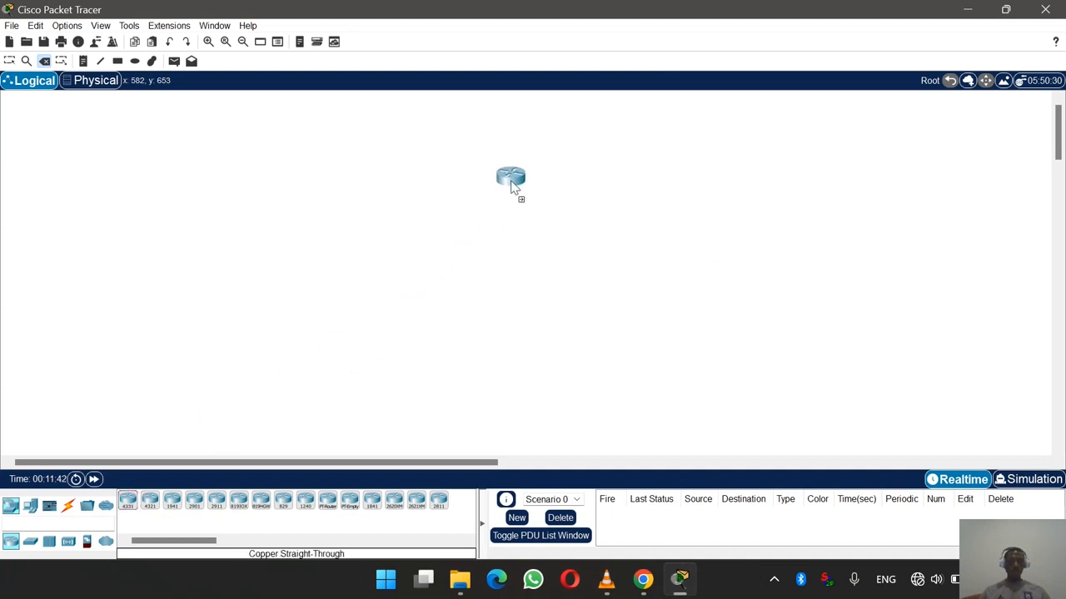
pyautogui.click(510, 175)
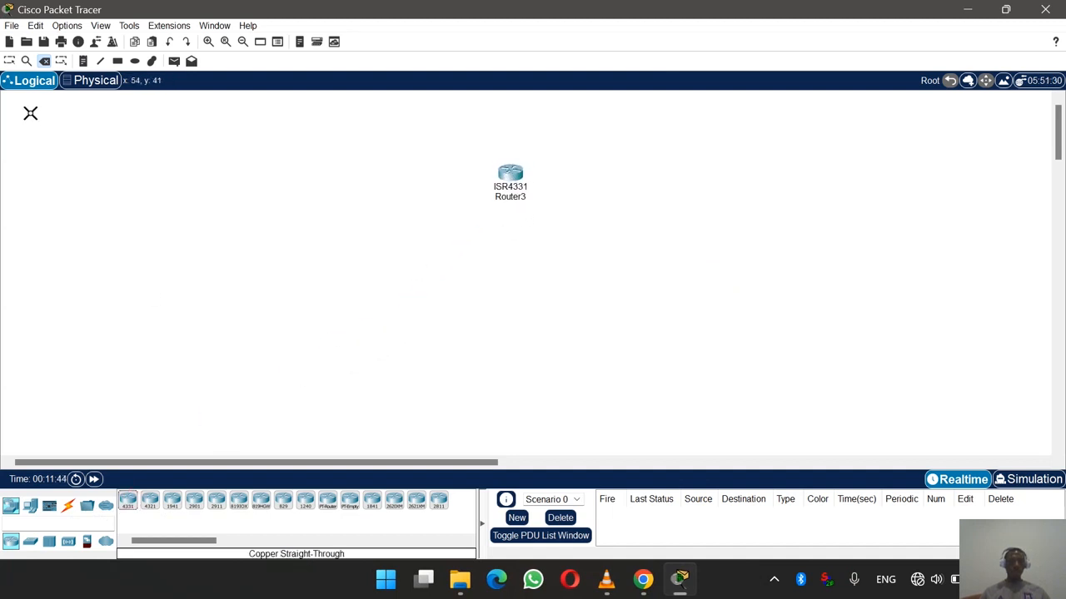
pyautogui.click(10, 61)
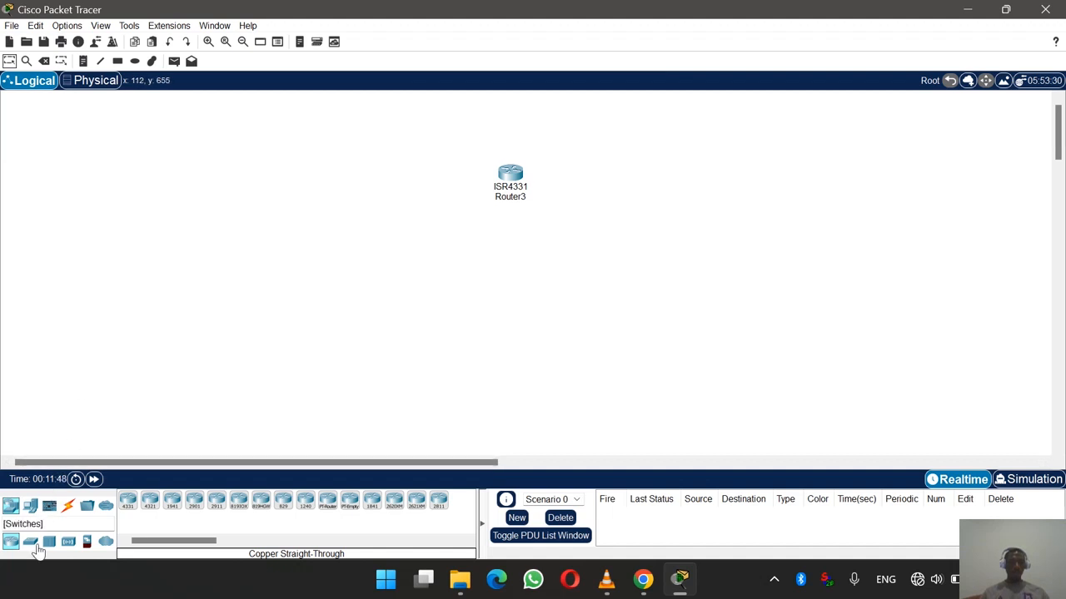
pyautogui.click(31, 543)
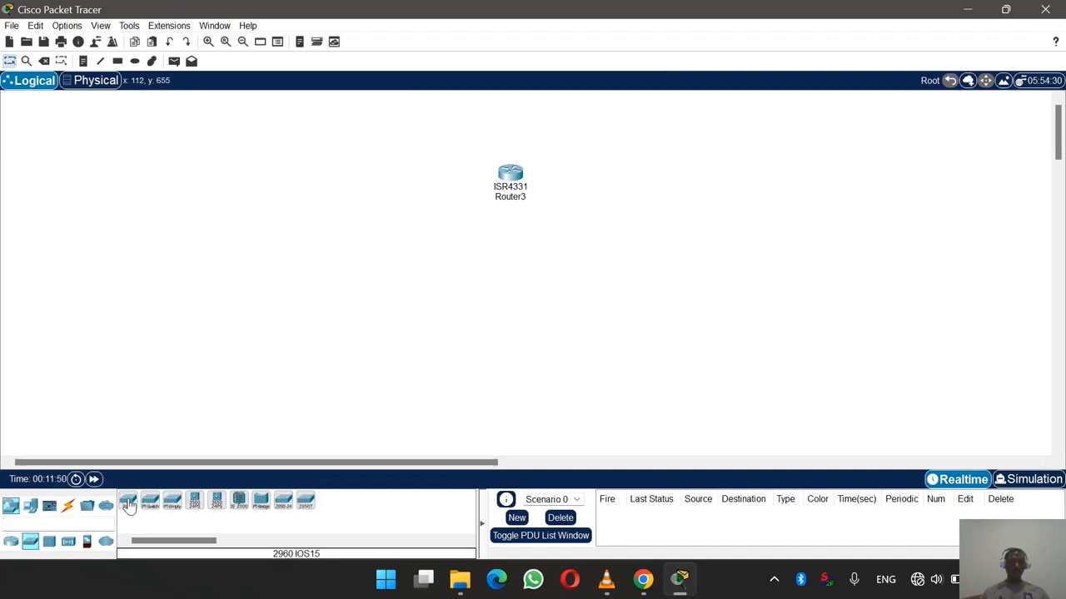
pyautogui.moveTo(129, 507); pyautogui.dragTo(513, 272)
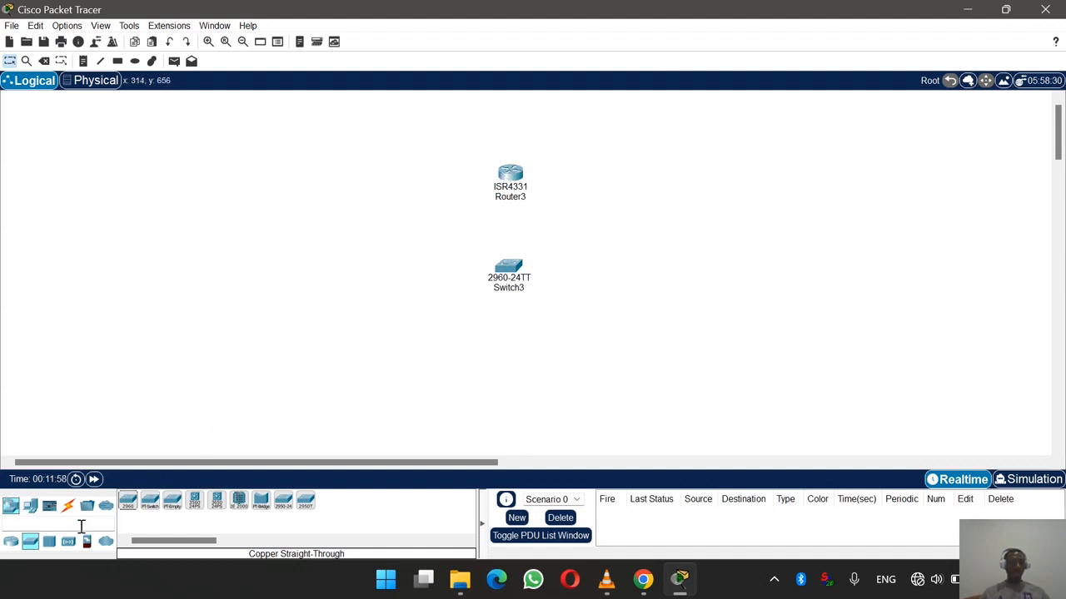
# - Add PC1 at lower left, Laptop1 at bottom centre and Server1 at lower right
pyautogui.click(31, 508)
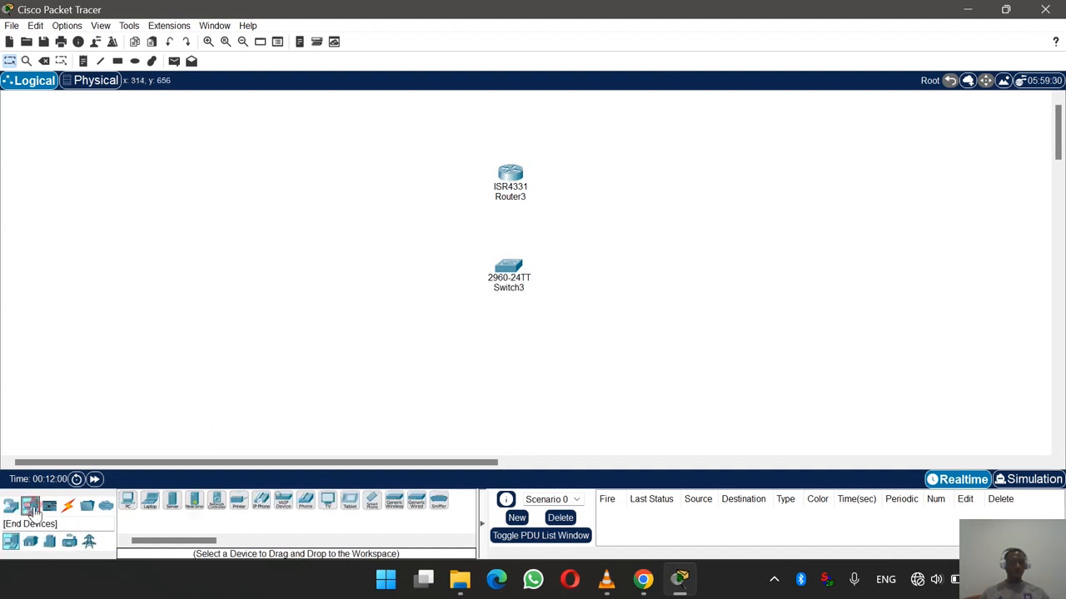
pyautogui.click(129, 505)
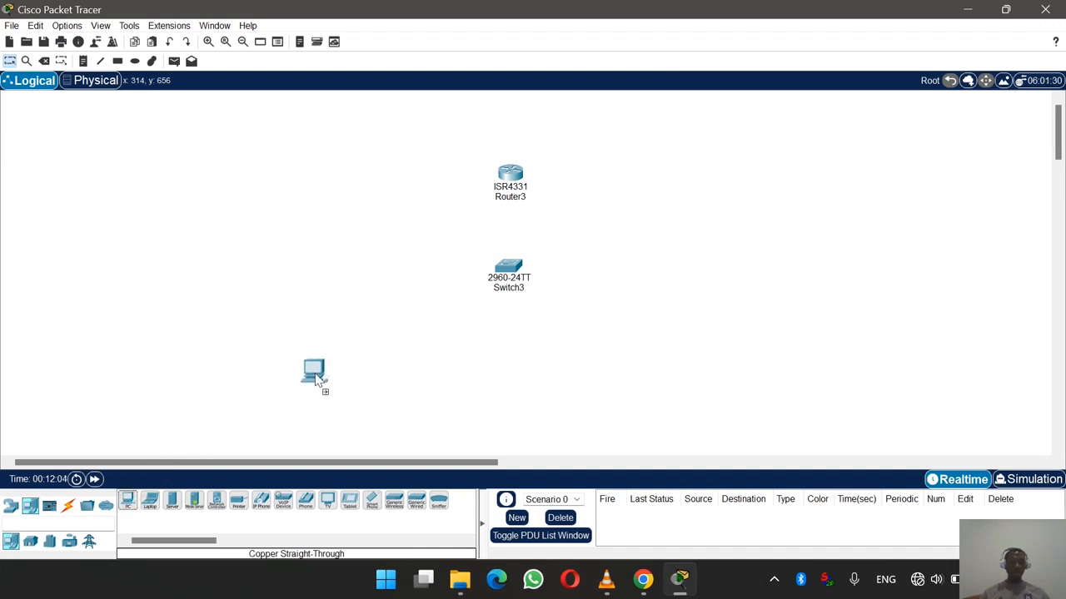
pyautogui.click(314, 372)
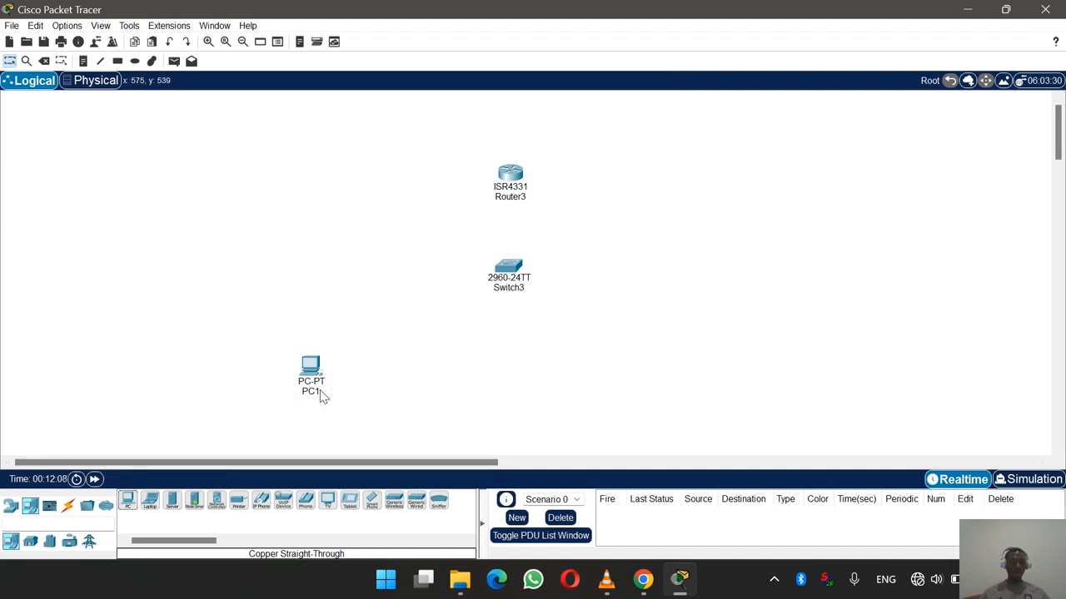
pyautogui.click(150, 499)
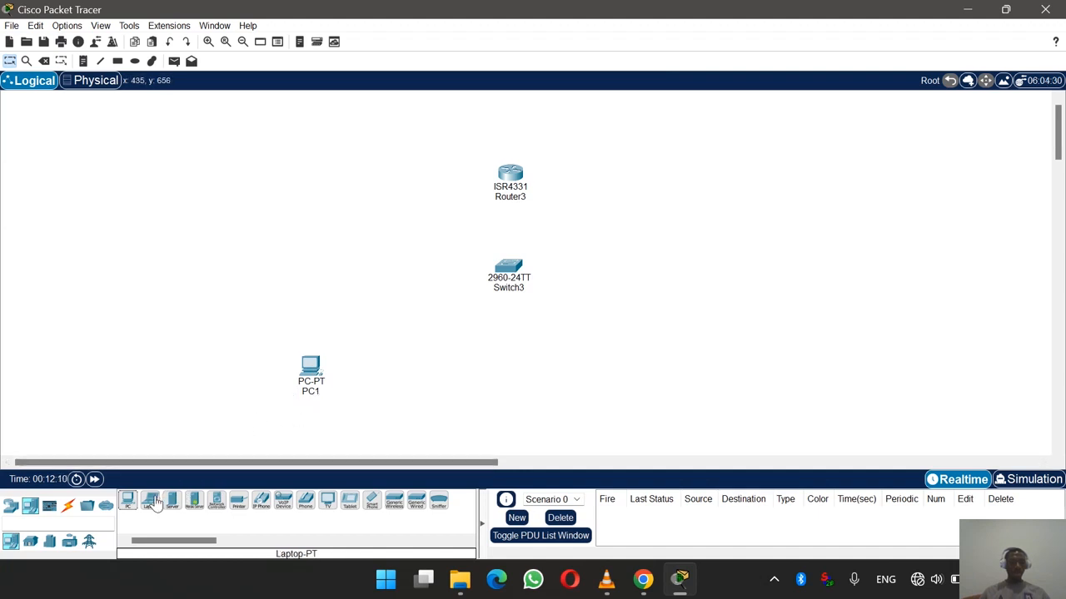
pyautogui.click(452, 398)
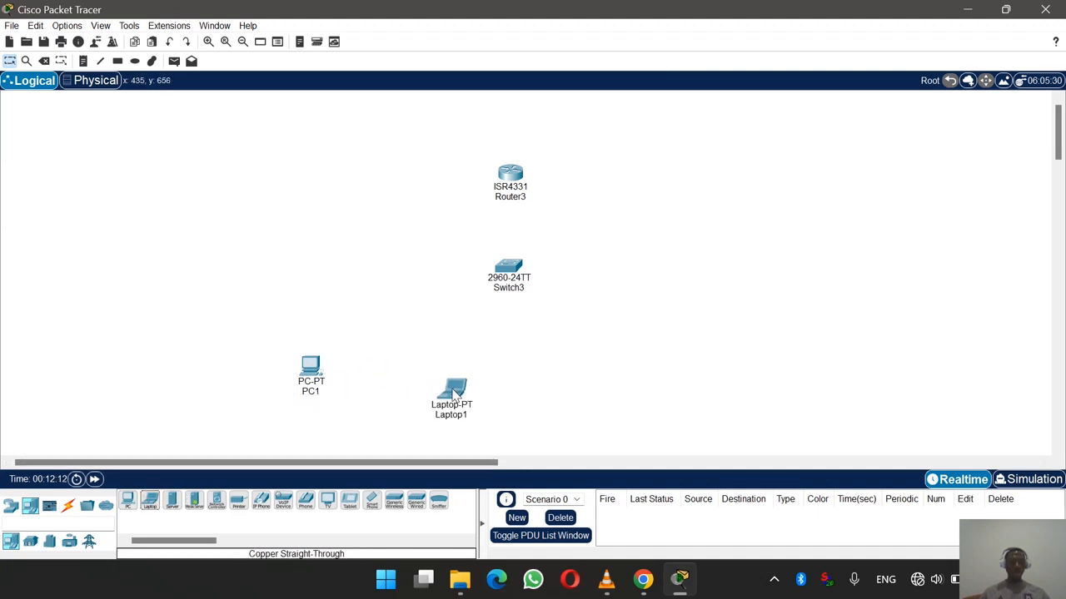
pyautogui.click(171, 500)
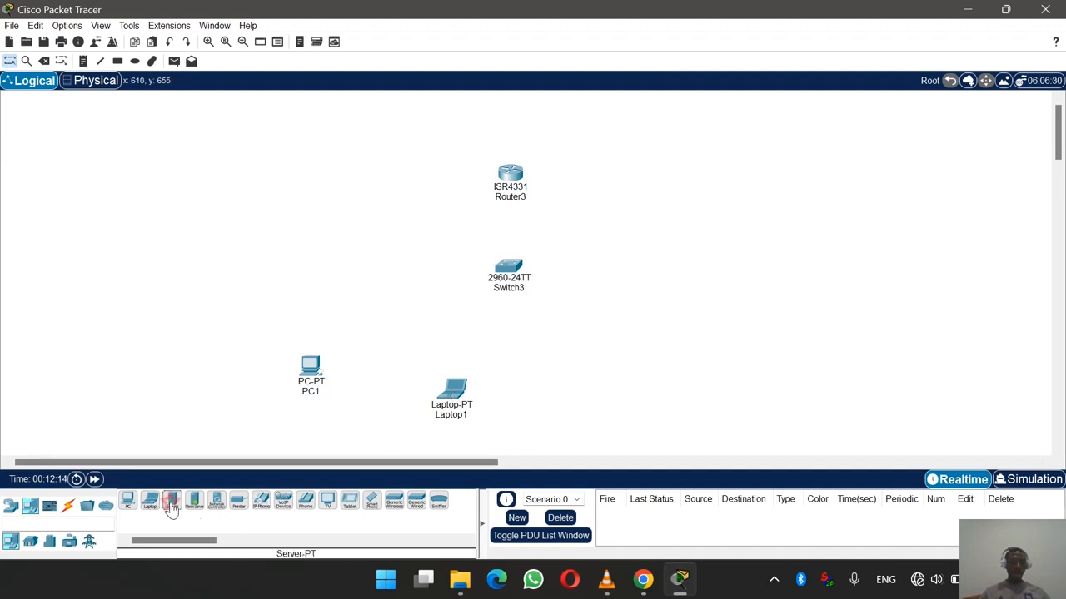
pyautogui.click(621, 357)
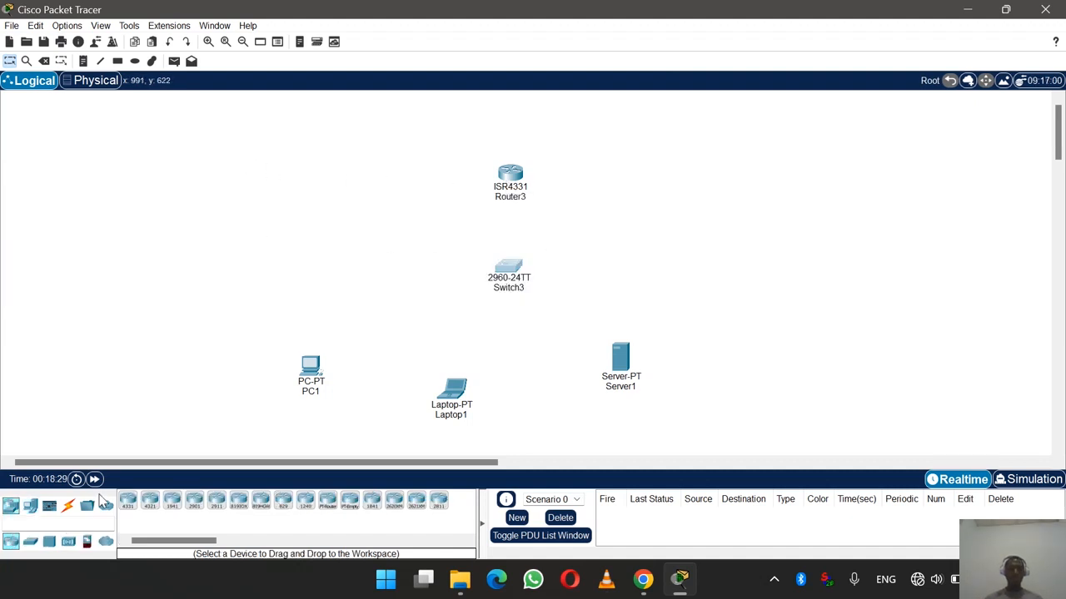
# - Cable Switch3 FastEthernet0/1 to PC1 FastEthernet0 with a copper straight-through cable
pyautogui.click(68, 507)
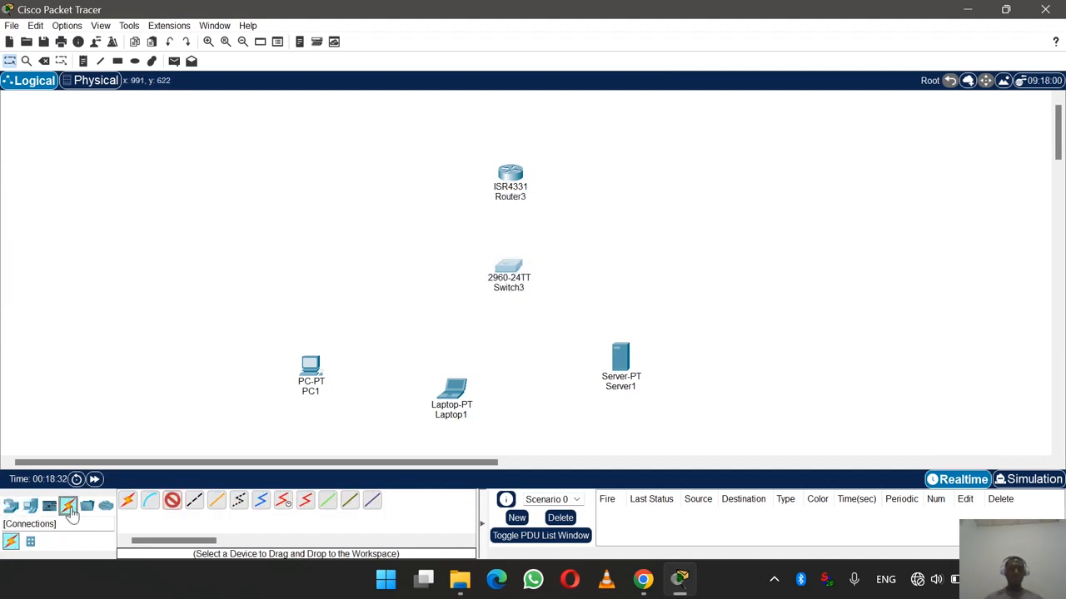
pyautogui.click(173, 502)
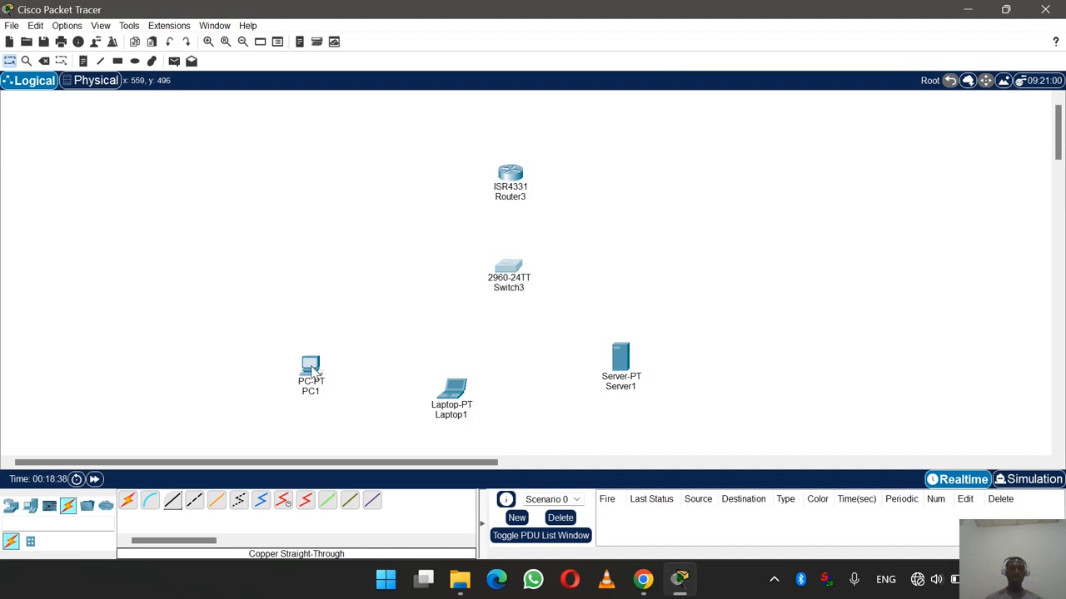
pyautogui.click(151, 503)
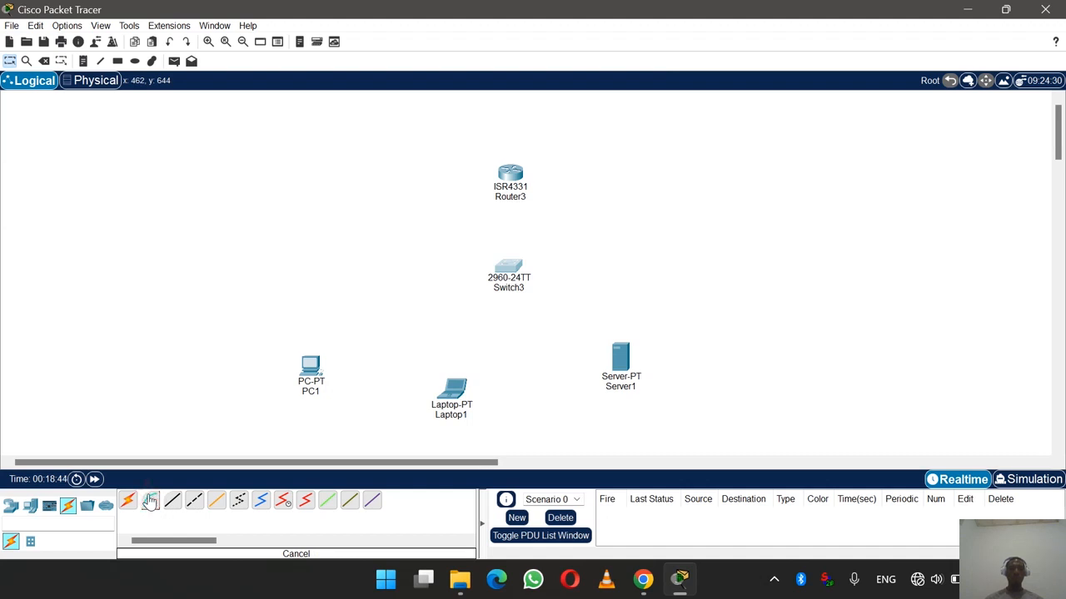
pyautogui.click(172, 503)
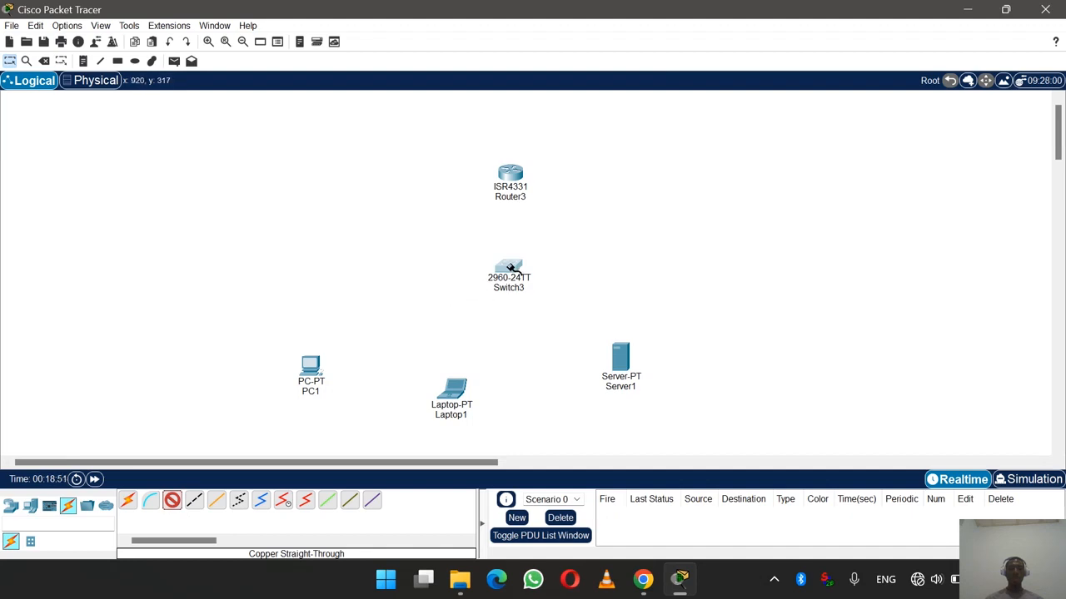
pyautogui.moveTo(510, 267)
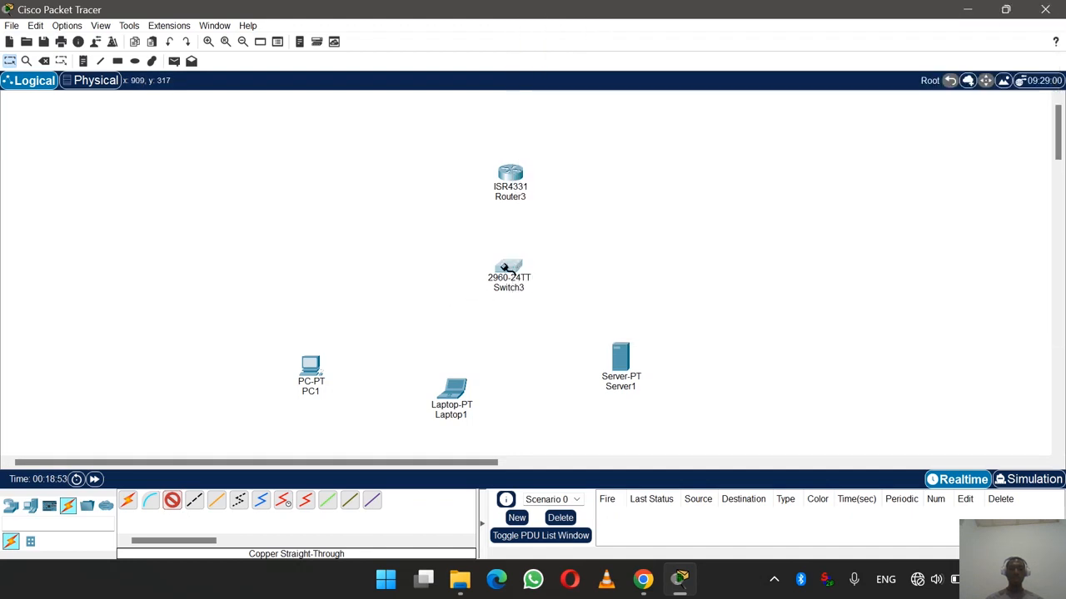
pyautogui.click(503, 269)
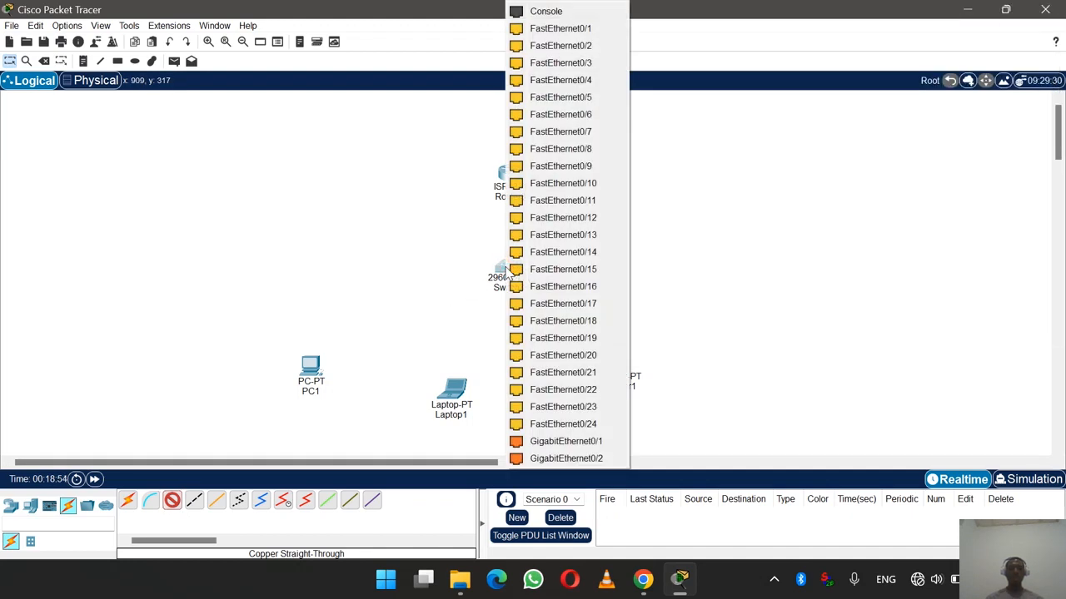
pyautogui.click(561, 29)
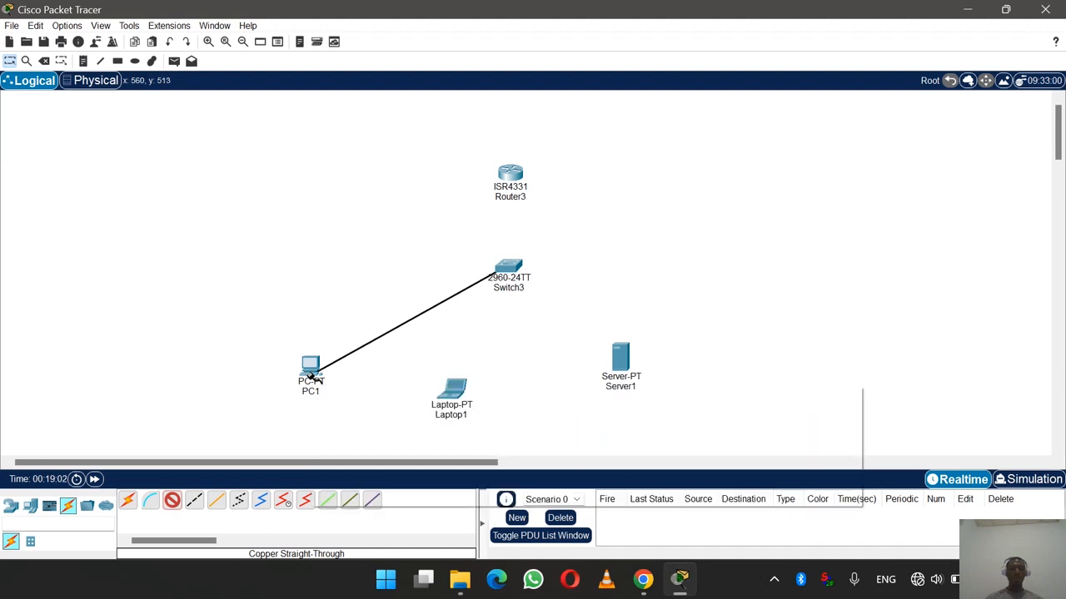
pyautogui.click(310, 374)
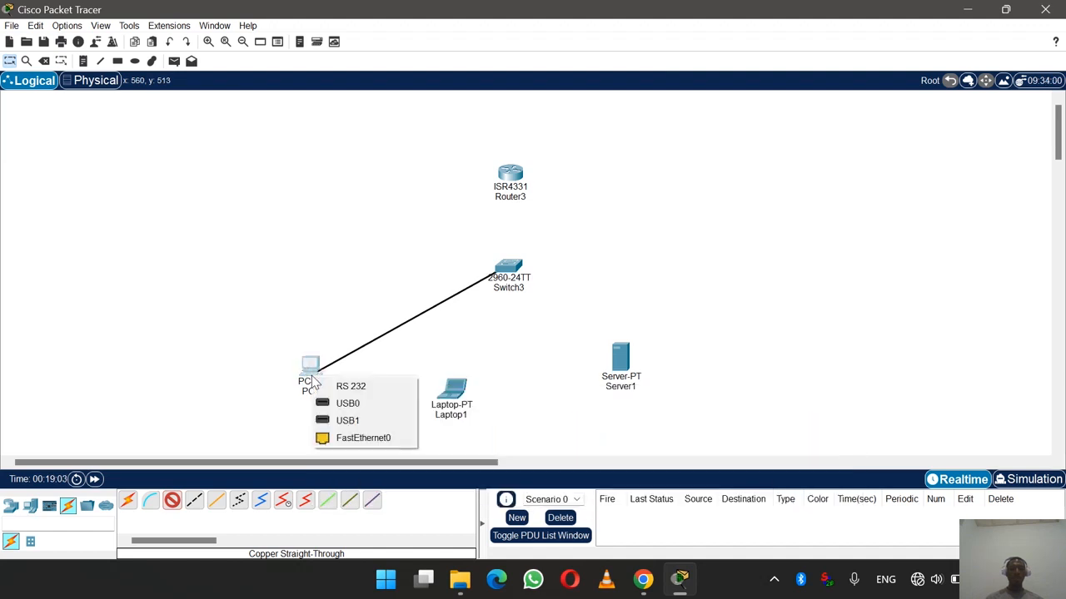
pyautogui.click(352, 439)
# - Cable Switch3 FastEthernet0/2 to Laptop1 FastEthernet0 with a straight-through cable
pyautogui.click(172, 500)
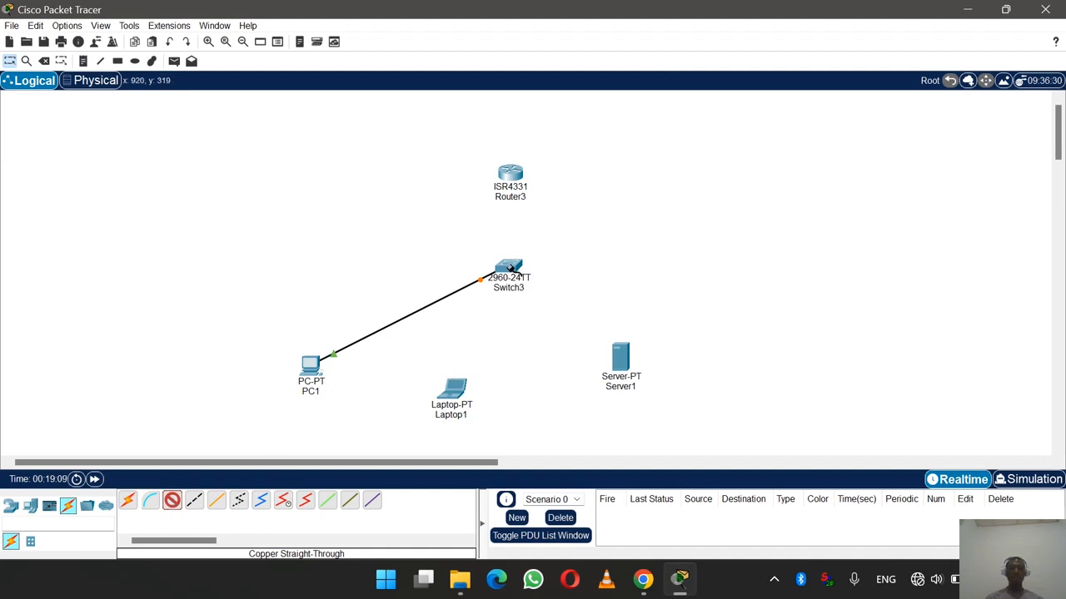
pyautogui.moveTo(511, 269)
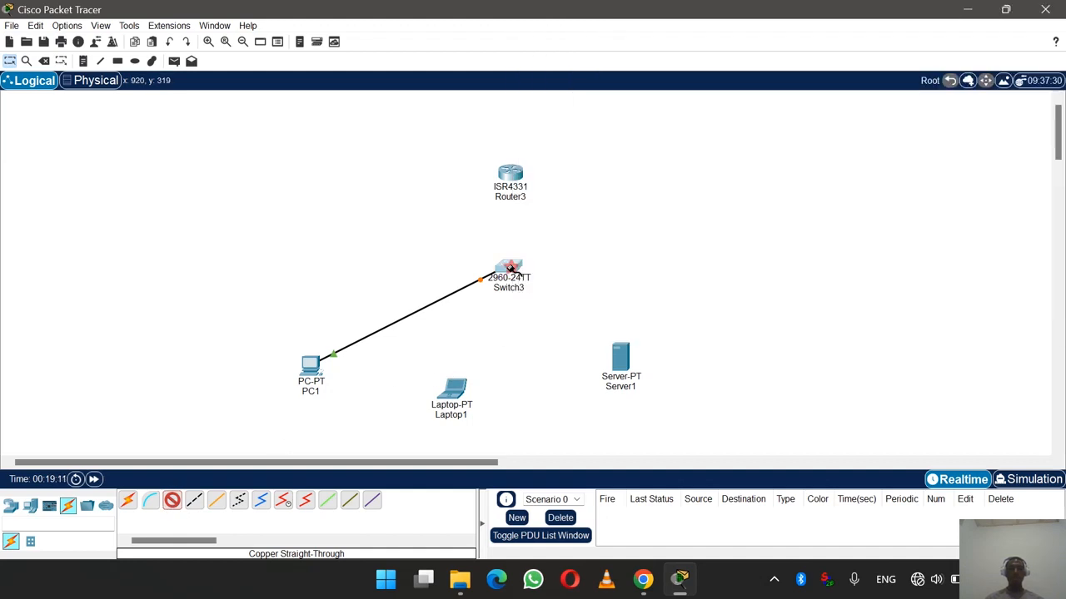
pyautogui.click(509, 269)
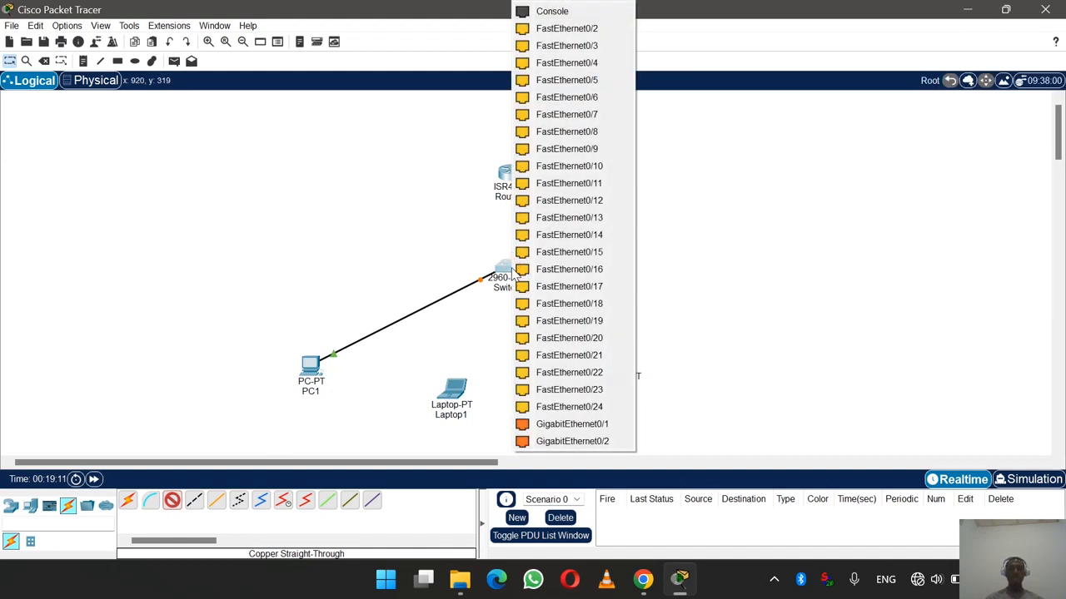
pyautogui.click(571, 30)
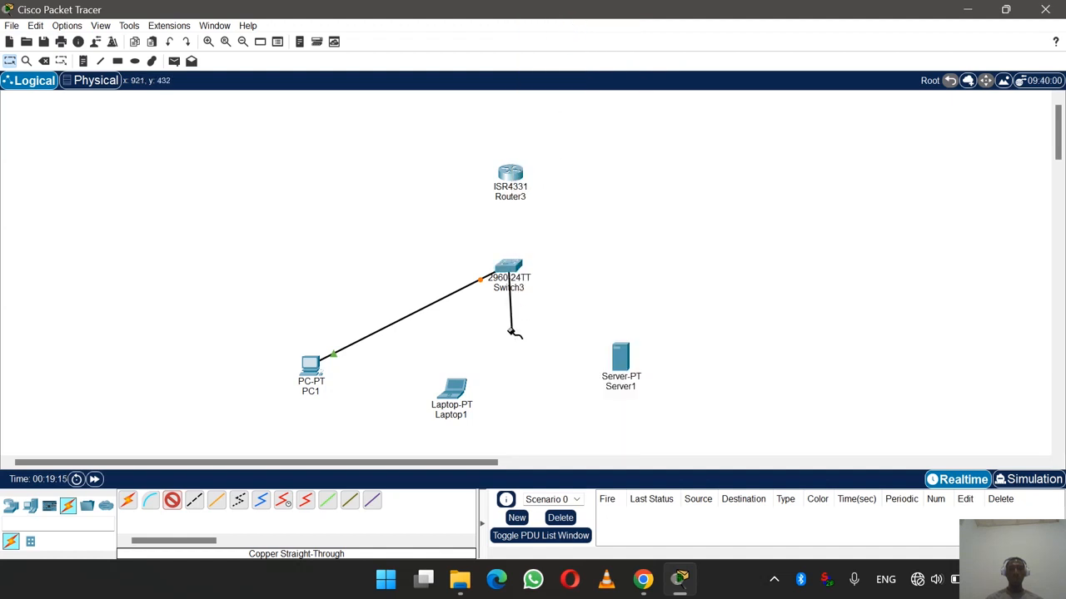
pyautogui.click(454, 392)
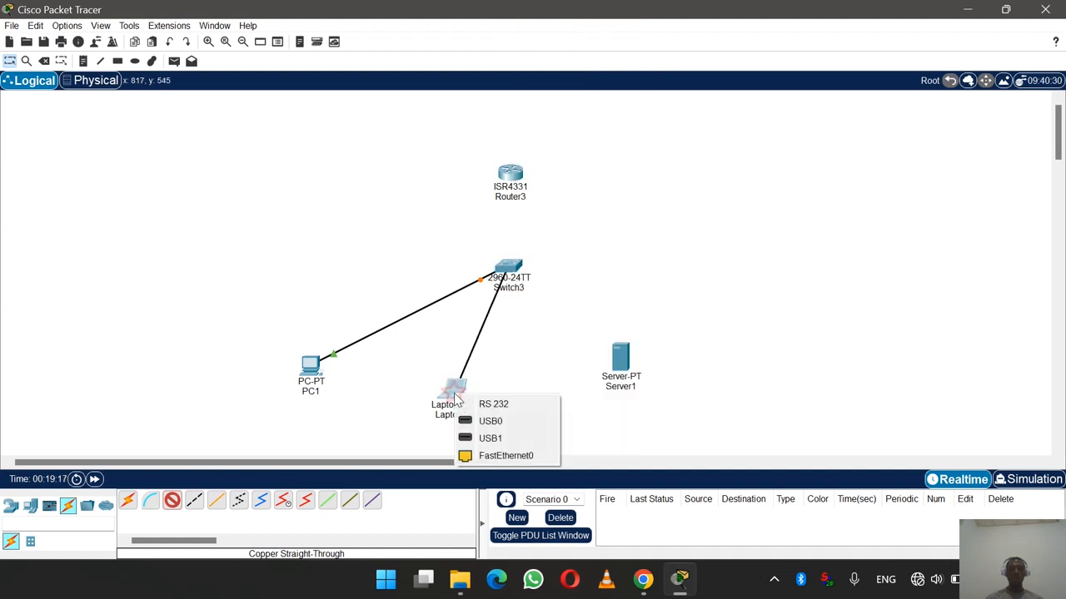
pyautogui.click(493, 454)
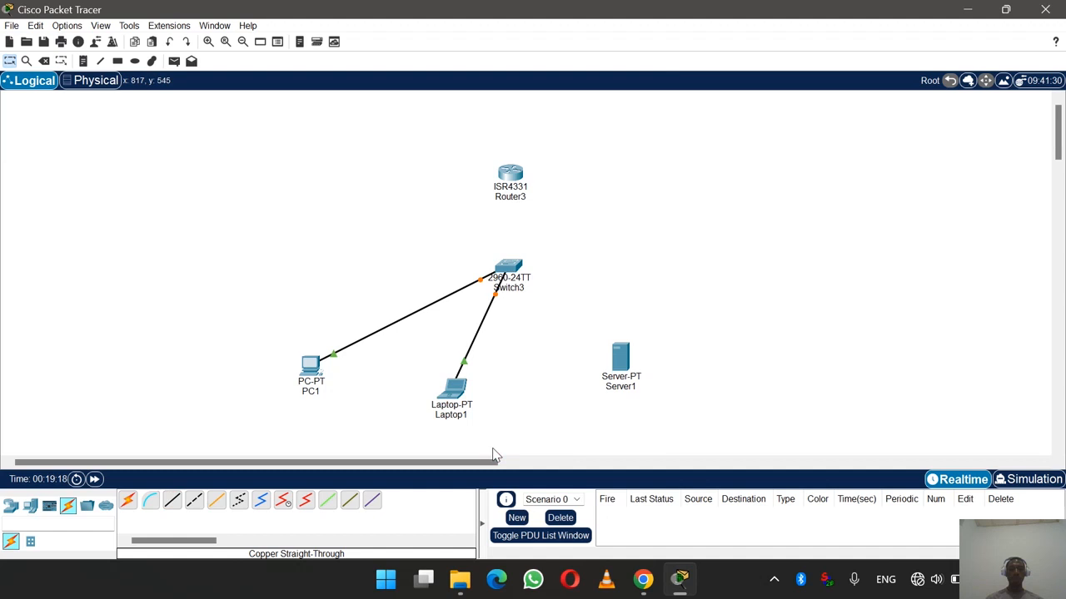
# - Cable Switch3 FastEthernet0/3 to Server1 FastEthernet0 with a straight-through cable
pyautogui.click(172, 499)
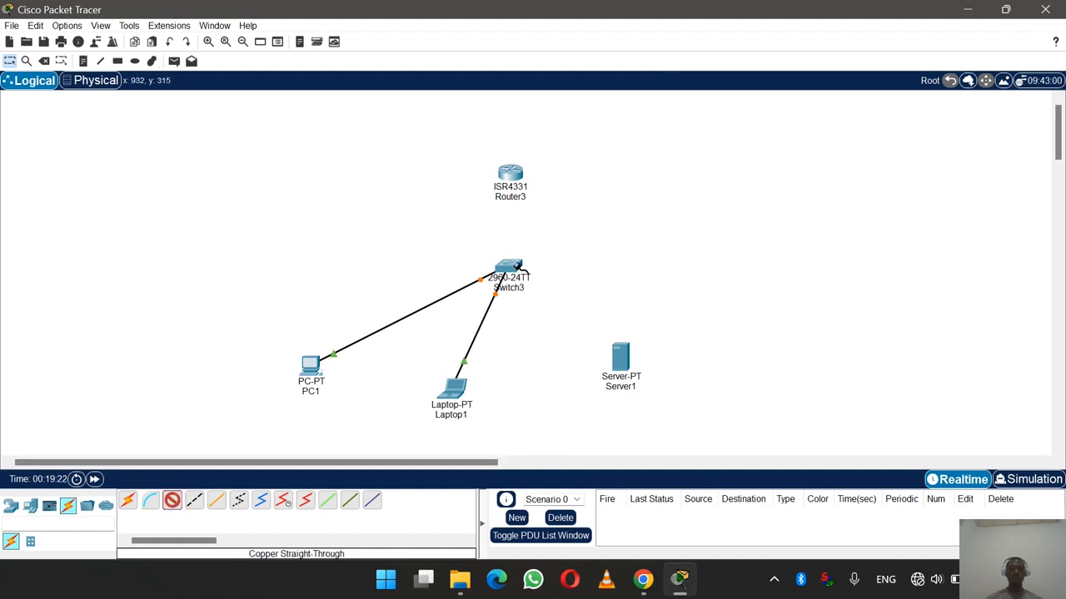
pyautogui.click(514, 268)
pyautogui.click(579, 30)
pyautogui.click(621, 360)
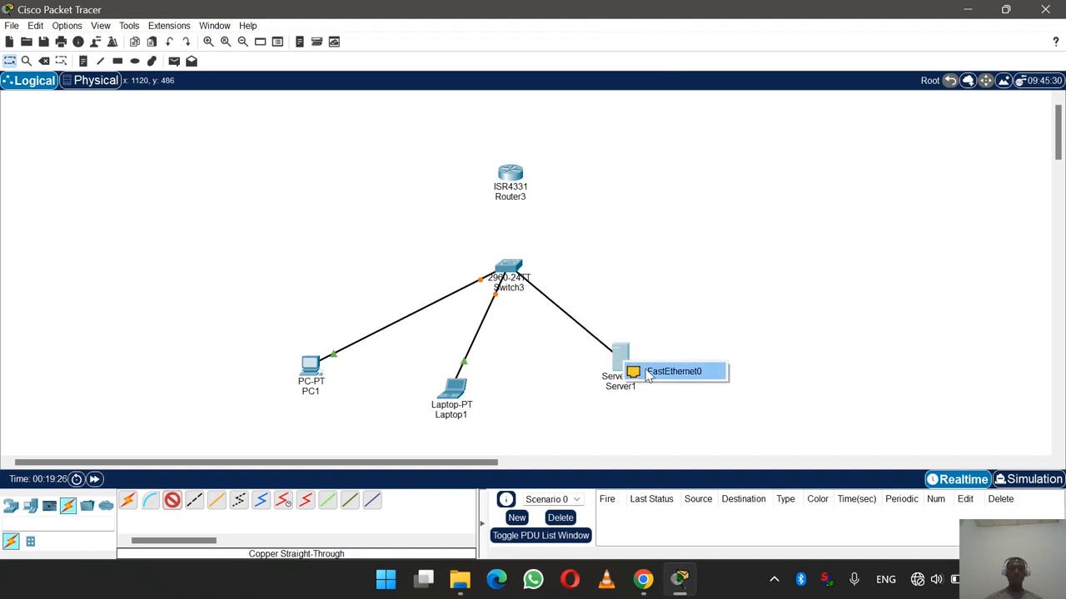
pyautogui.click(646, 371)
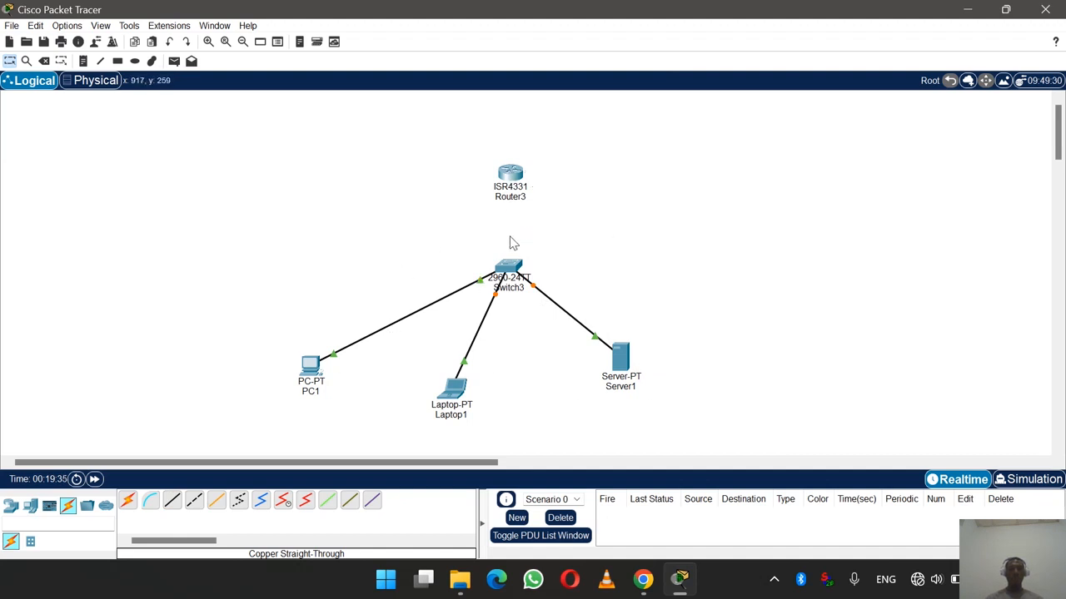
# - Cable Router3 GigabitEthernet0/0/0 to Switch3 GigabitEthernet0/1 with copper straight-through
pyautogui.click(172, 501)
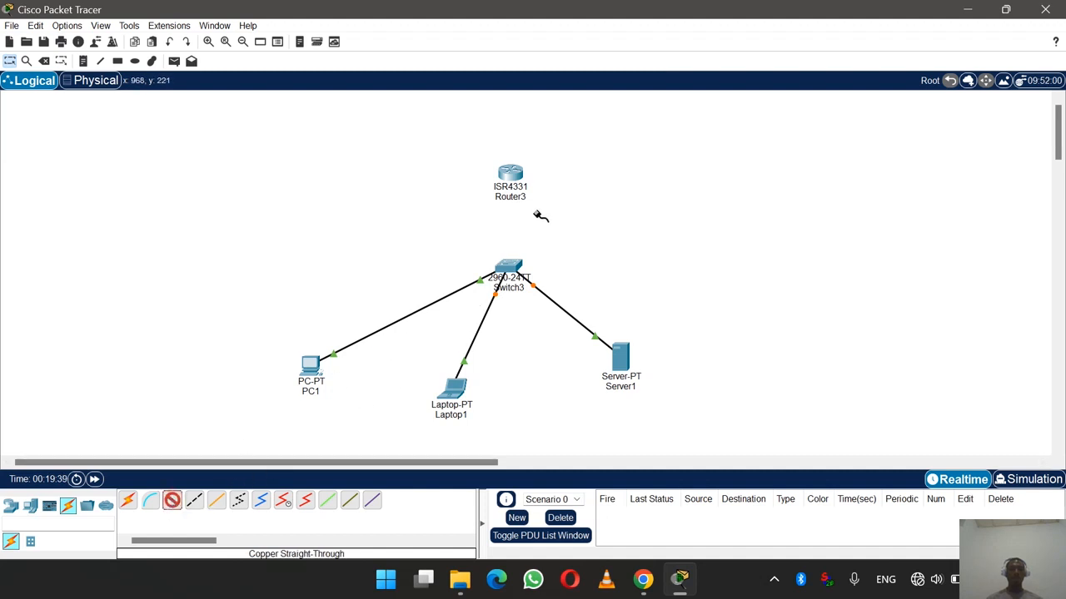
pyautogui.click(512, 175)
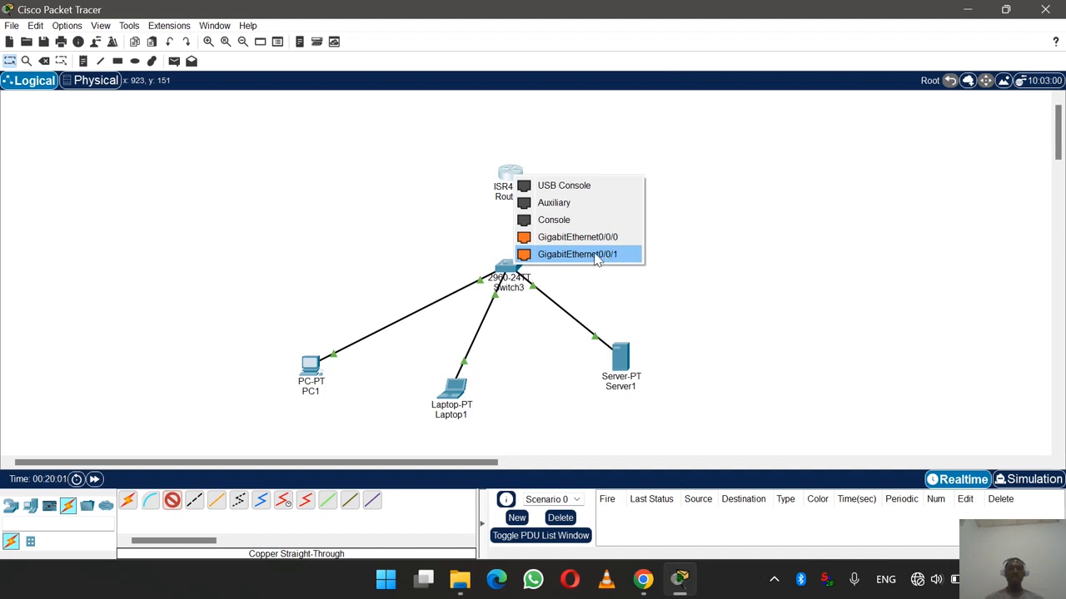
pyautogui.click(613, 239)
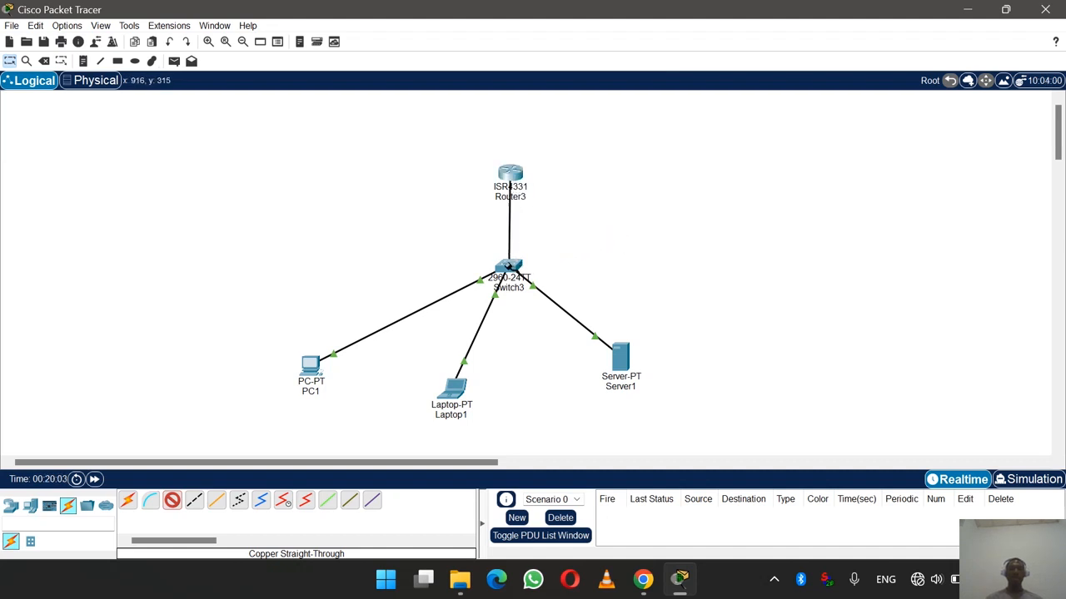
pyautogui.click(508, 266)
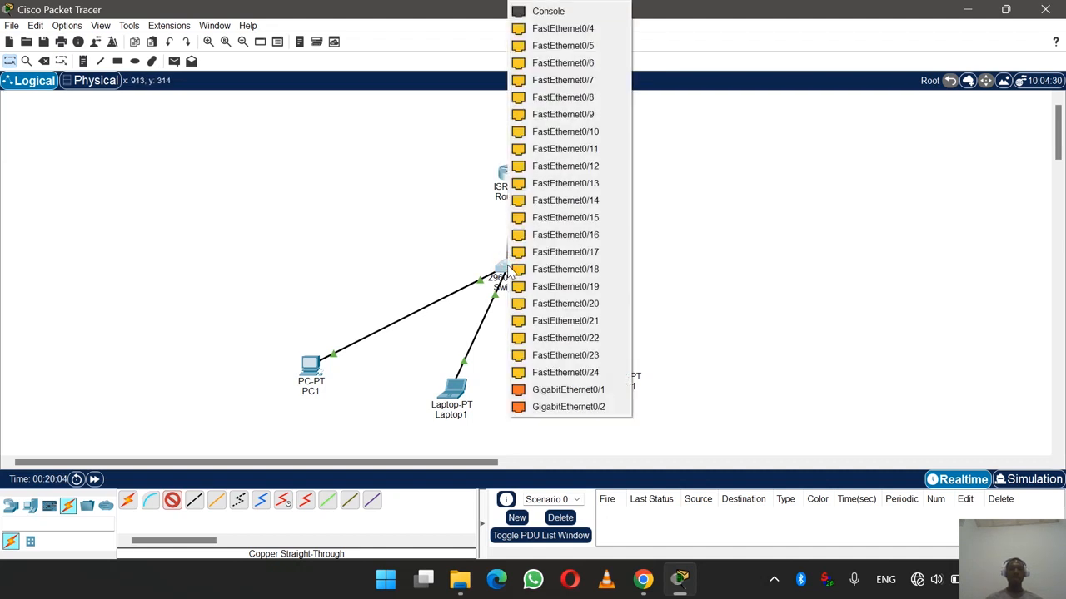
pyautogui.click(537, 390)
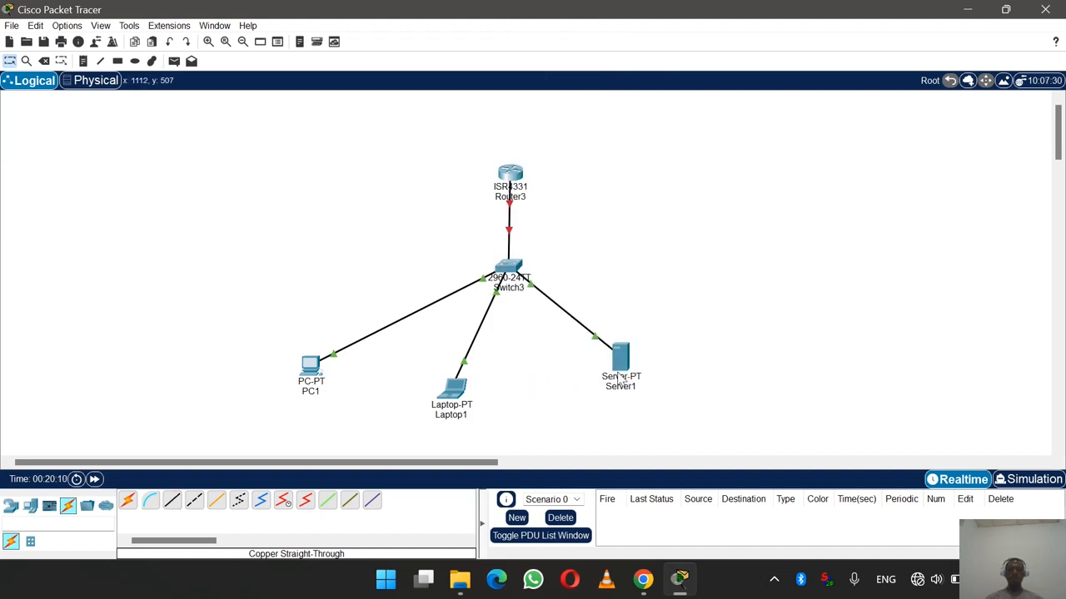
# - Move Server1 down and right and Router3 up and to the right
pyautogui.moveTo(620, 374); pyautogui.dragTo(663, 397)
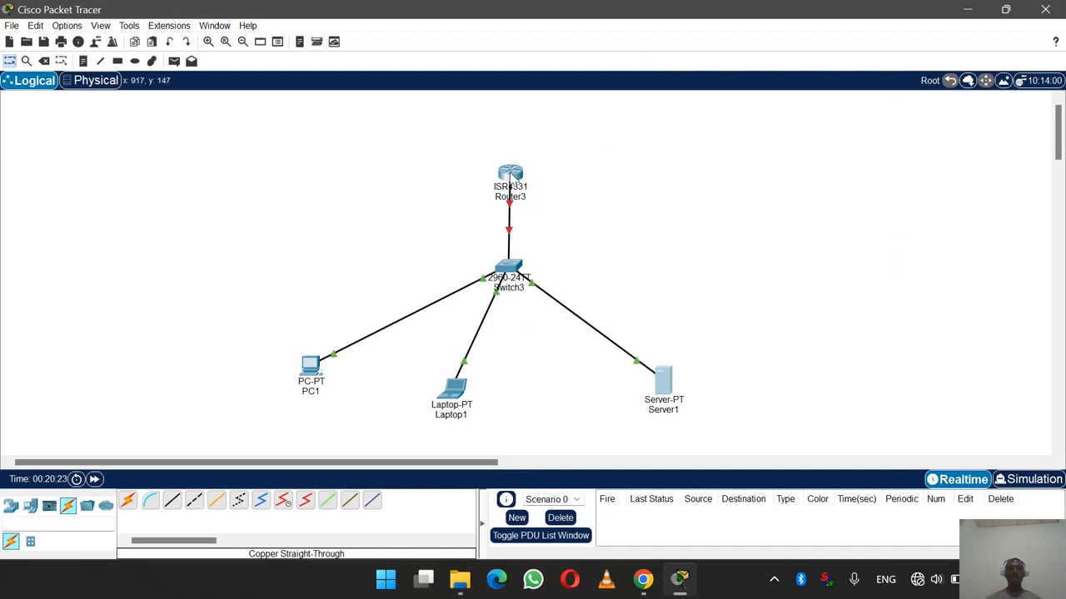
pyautogui.moveTo(510, 175); pyautogui.dragTo(620, 147)
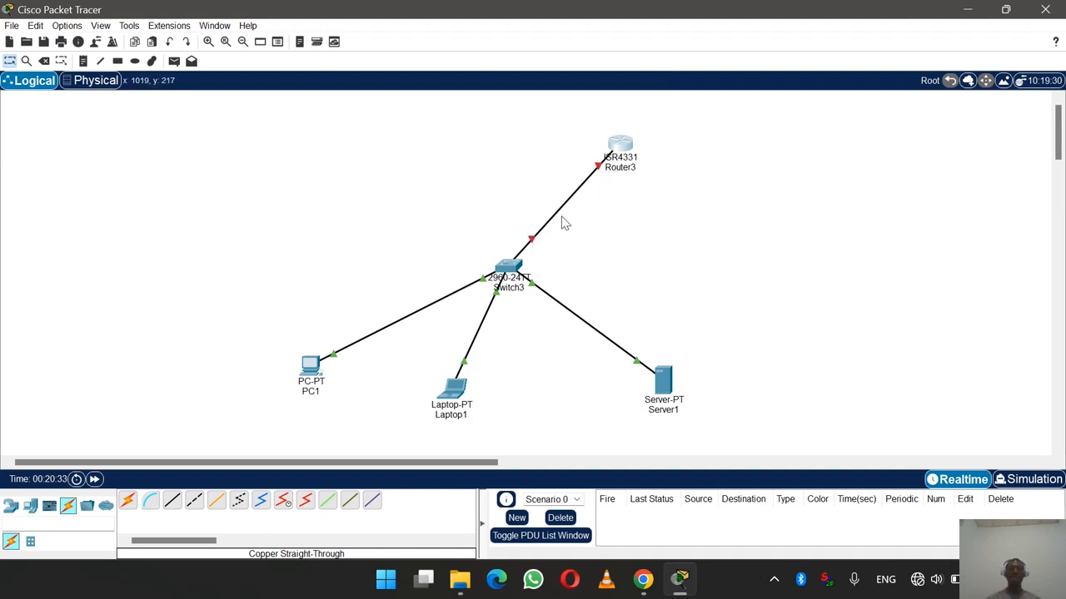
pyautogui.moveTo(614, 164)
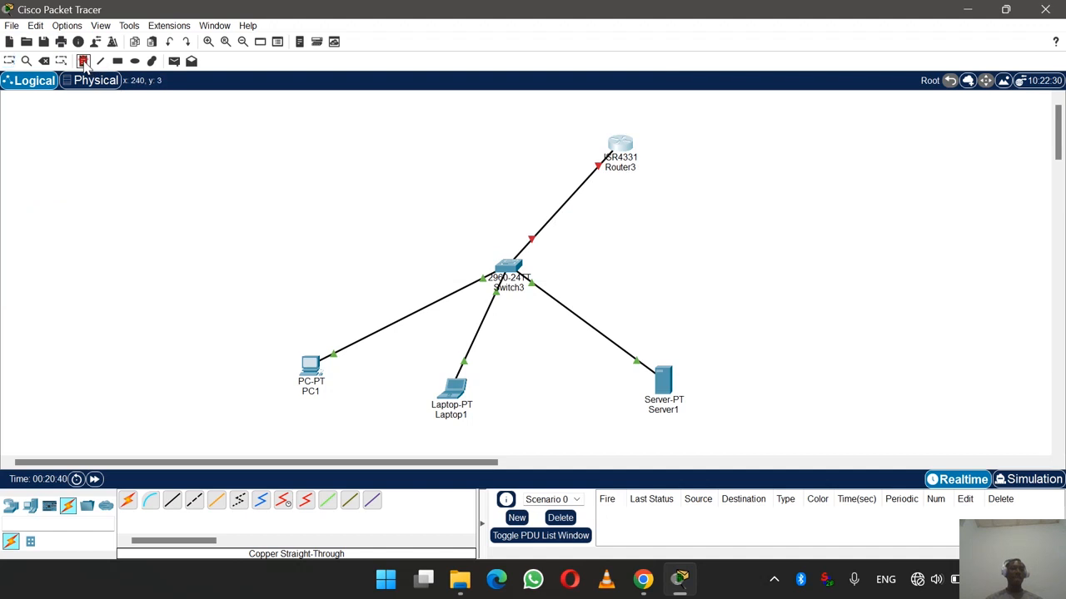
# - Write a 192.168.1.0/24 note and drag it onto the Router3–Switch3 link
pyautogui.click(84, 64)
pyautogui.click(526, 146)
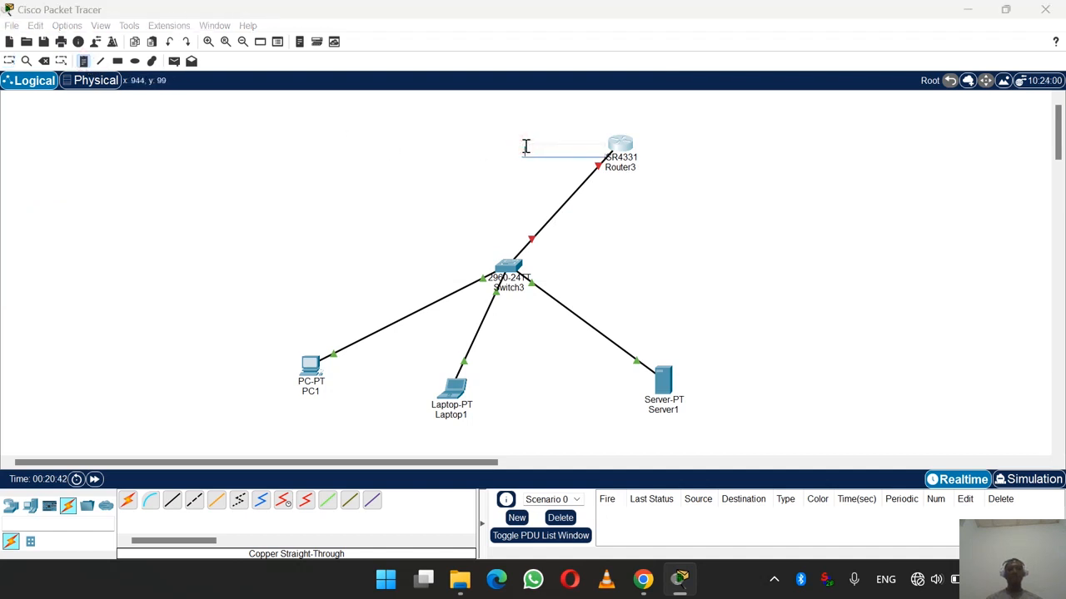
pyautogui.write('192')
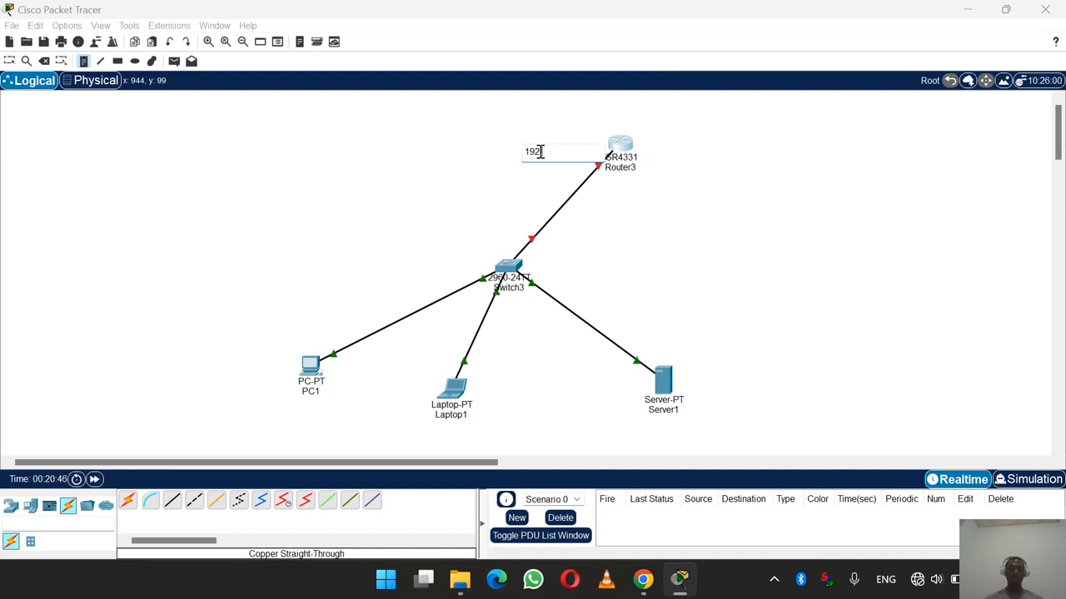
pyautogui.write('.168.1.0/24')
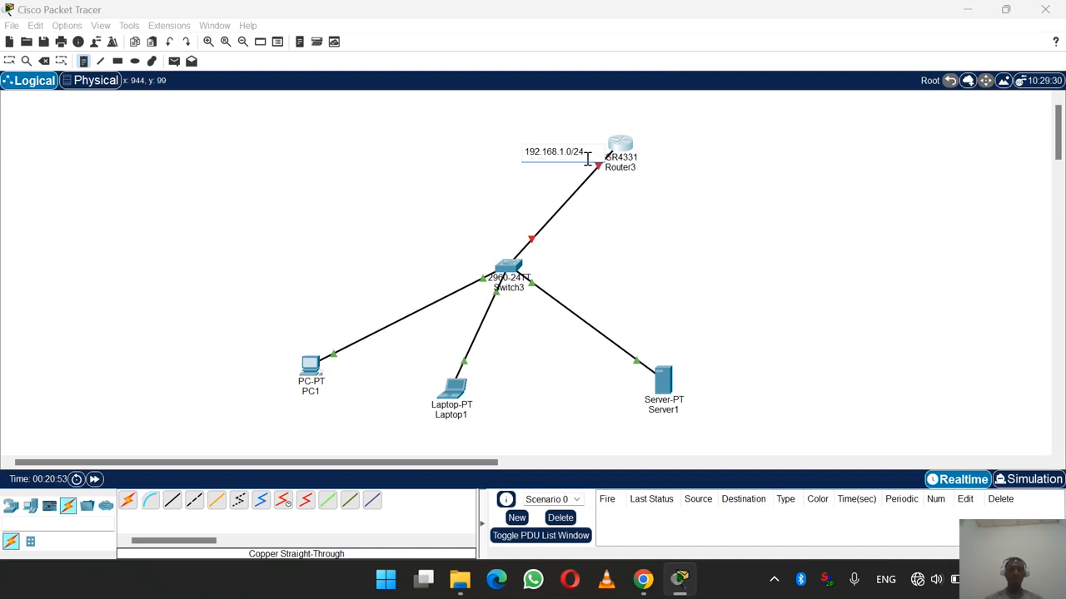
pyautogui.click(9, 61)
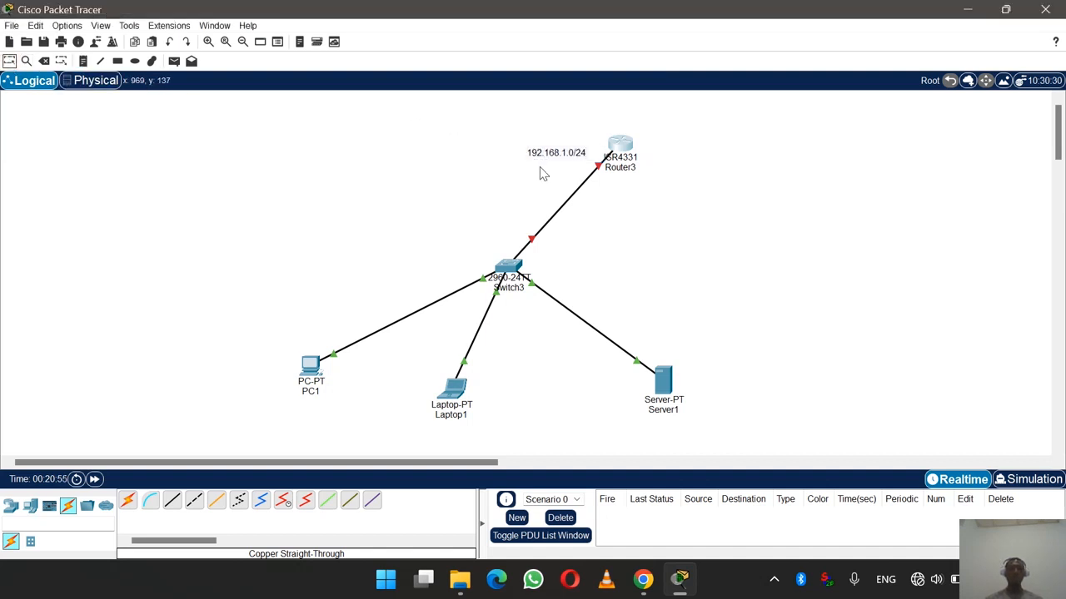
pyautogui.moveTo(550, 160); pyautogui.dragTo(540, 210)
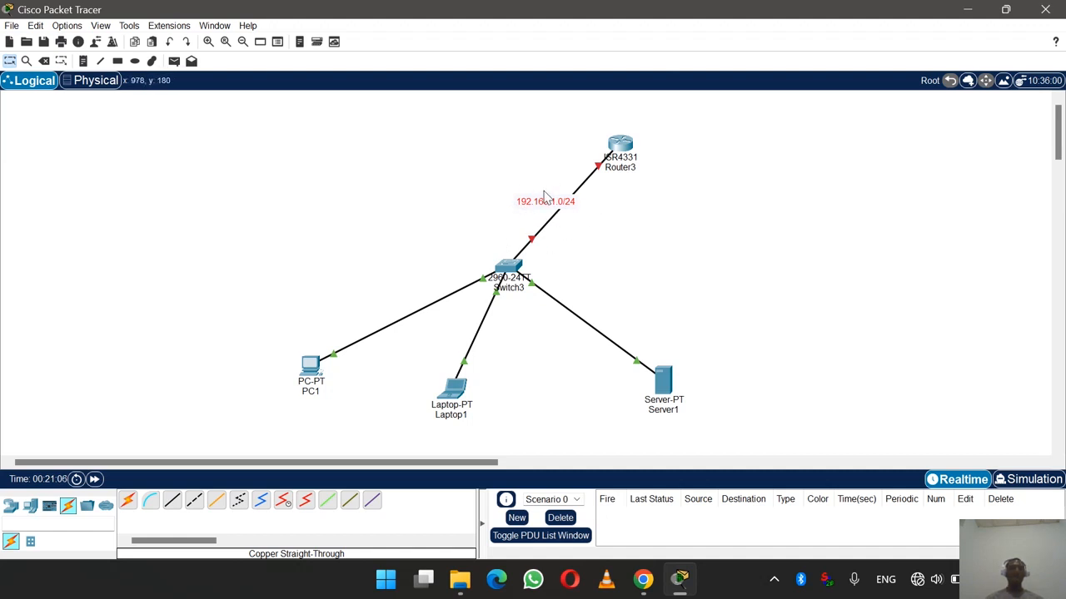
# - Paste a copy of the subnet note beside Router3
pyautogui.doubleClick(536, 198)
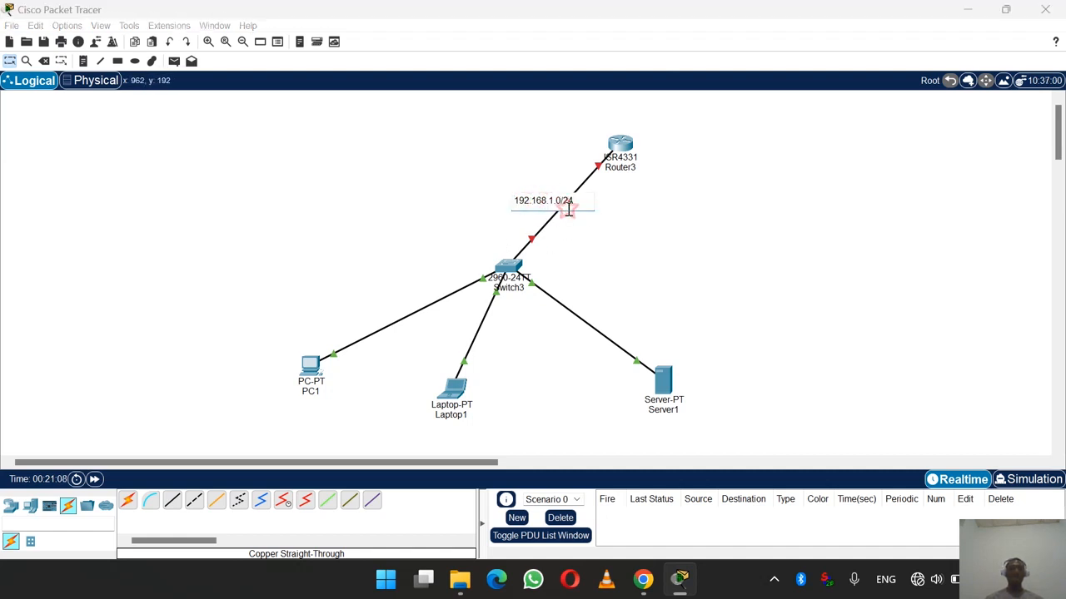
pyautogui.click(554, 224)
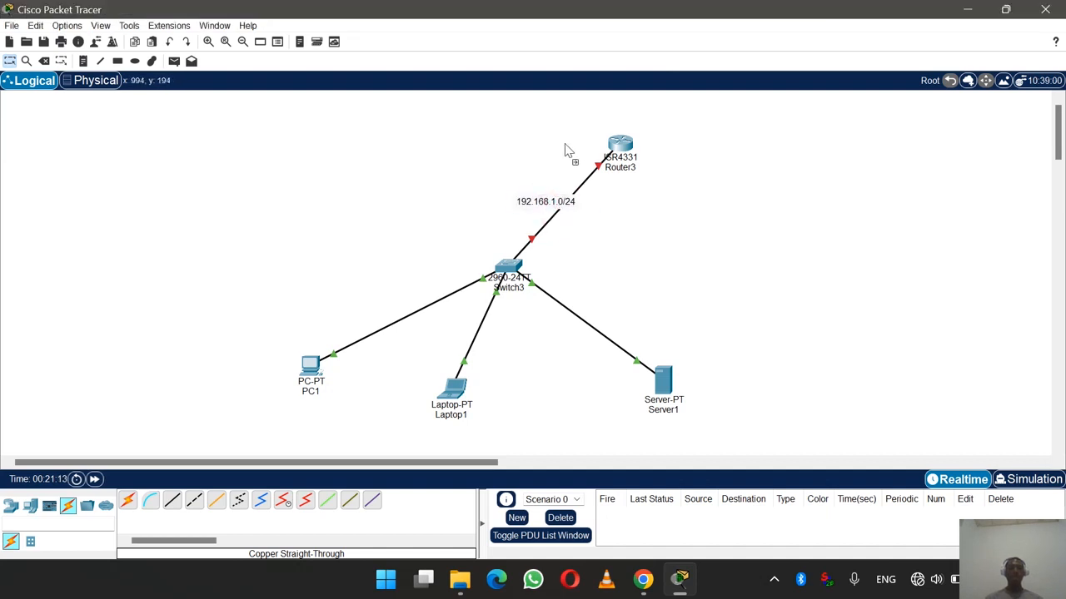
pyautogui.write('192.168.1.0/24')
pyautogui.moveTo(601, 148); pyautogui.dragTo(588, 142)
# - Label Router3 192.168.1.1/24 and add a 192.168.1.10/24 note beside PC1
pyautogui.doubleClick(598, 138)
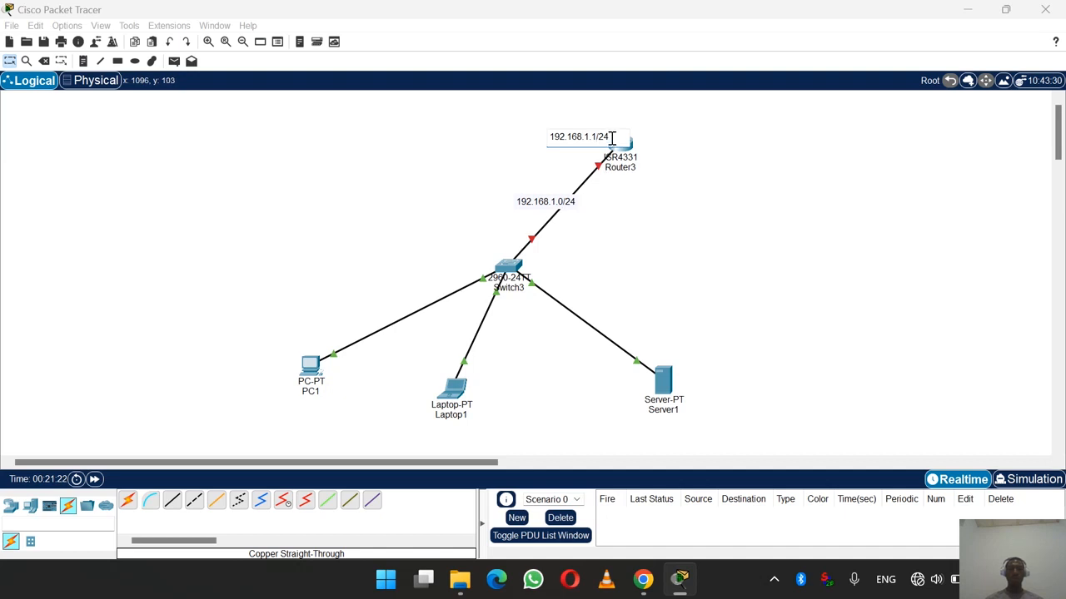
pyautogui.click(543, 208)
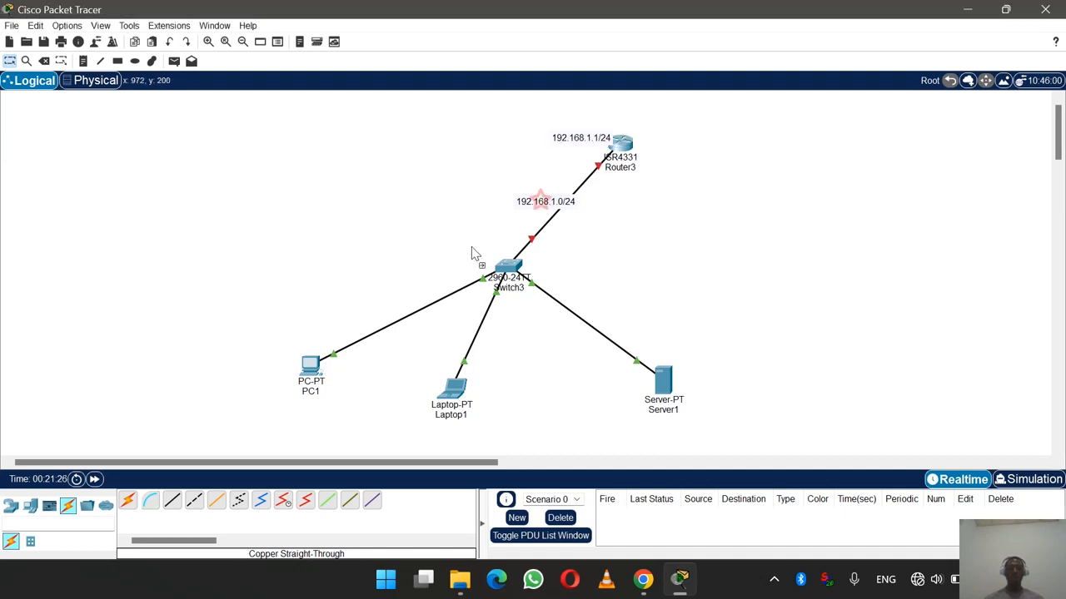
pyautogui.click(251, 380)
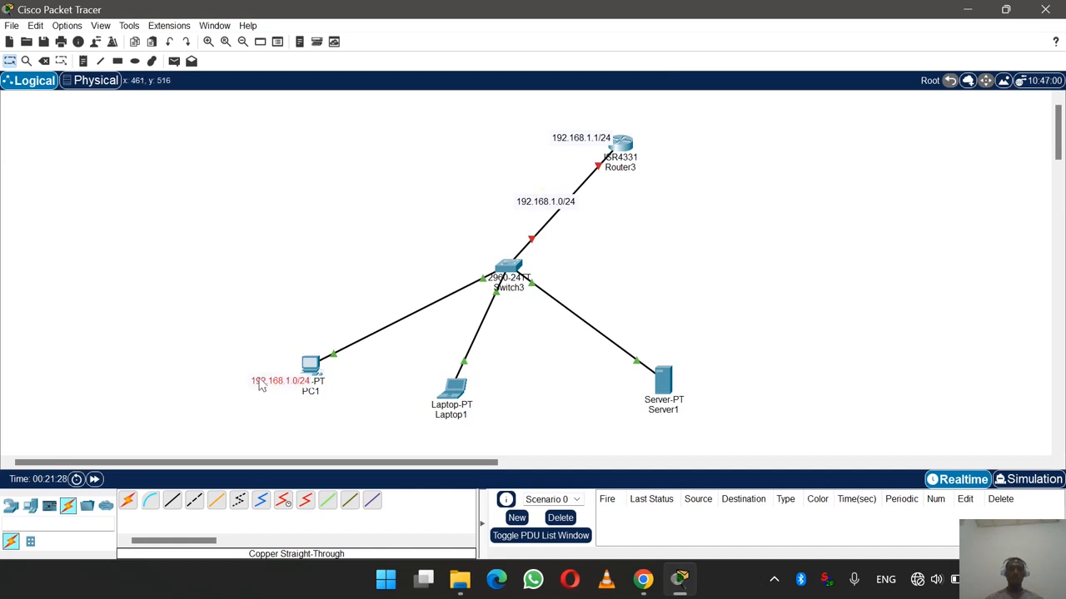
pyautogui.doubleClick(599, 137)
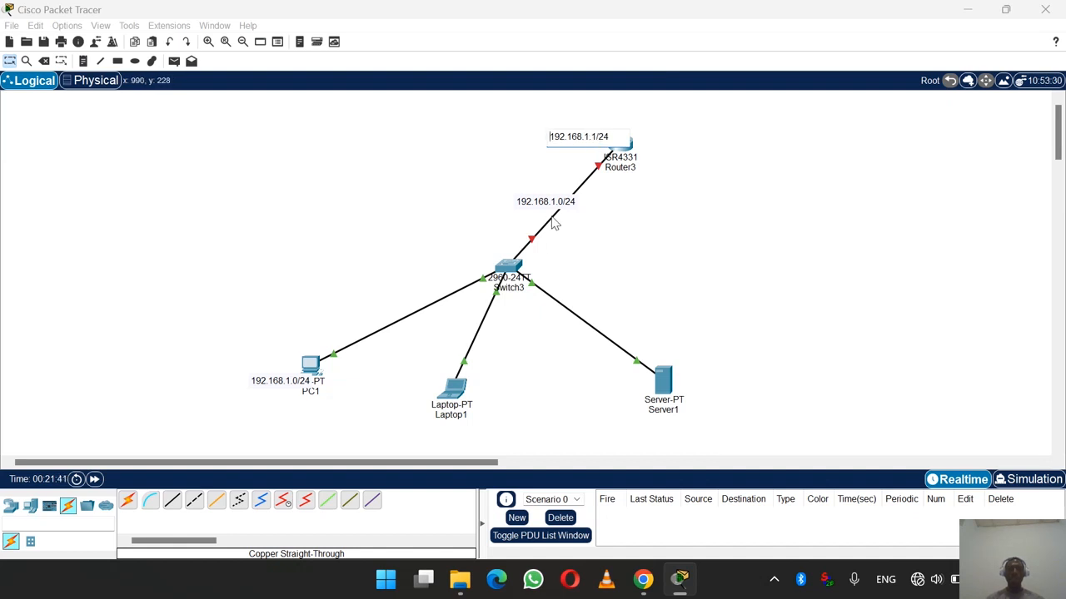
pyautogui.doubleClick(293, 390)
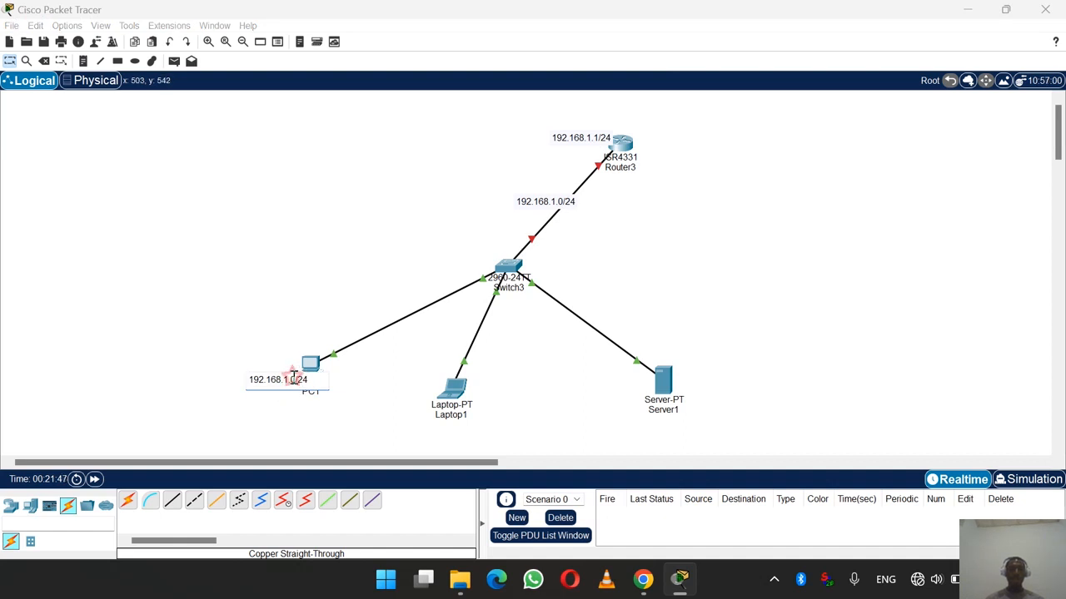
pyautogui.write('1')
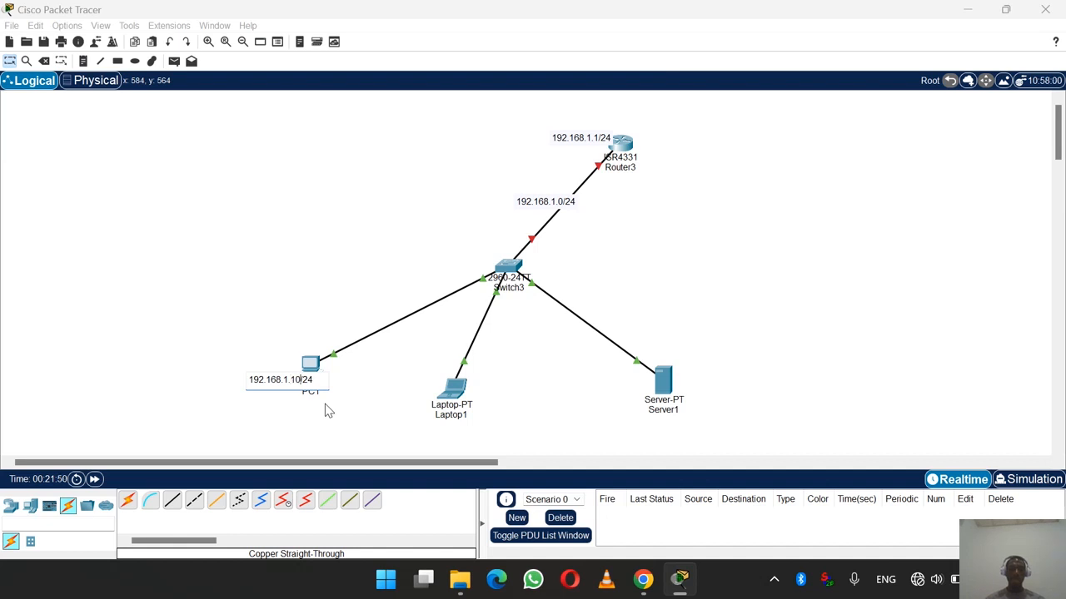
pyautogui.click(292, 405)
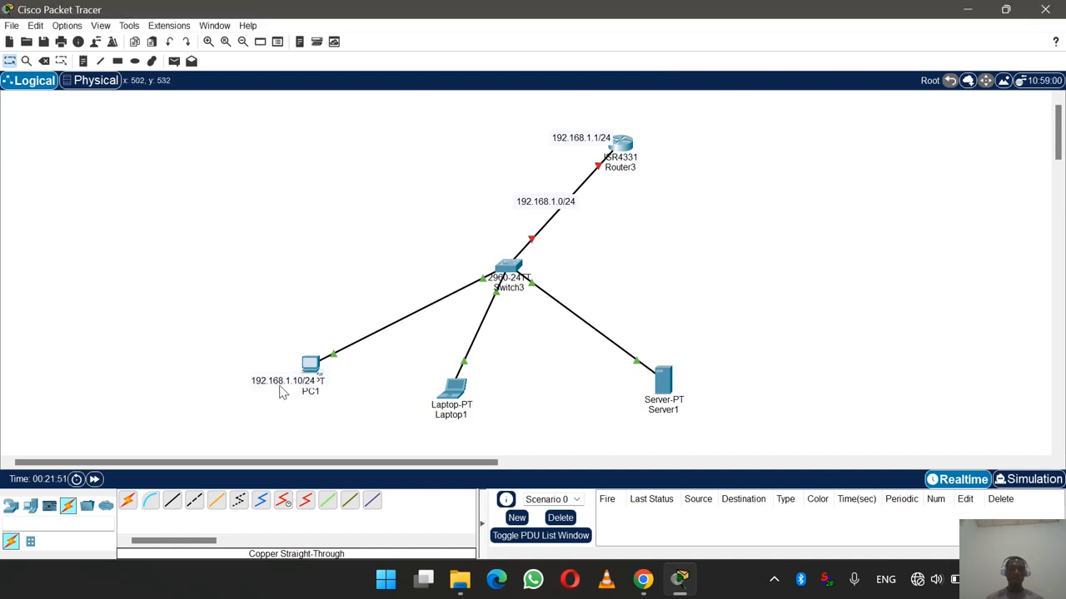
pyautogui.moveTo(276, 388); pyautogui.dragTo(404, 383)
# - Edit the Laptop1 note to 192.168.1.20/24 and add a 192.168.1.30/24 copy beside Server1
pyautogui.doubleClick(425, 386)
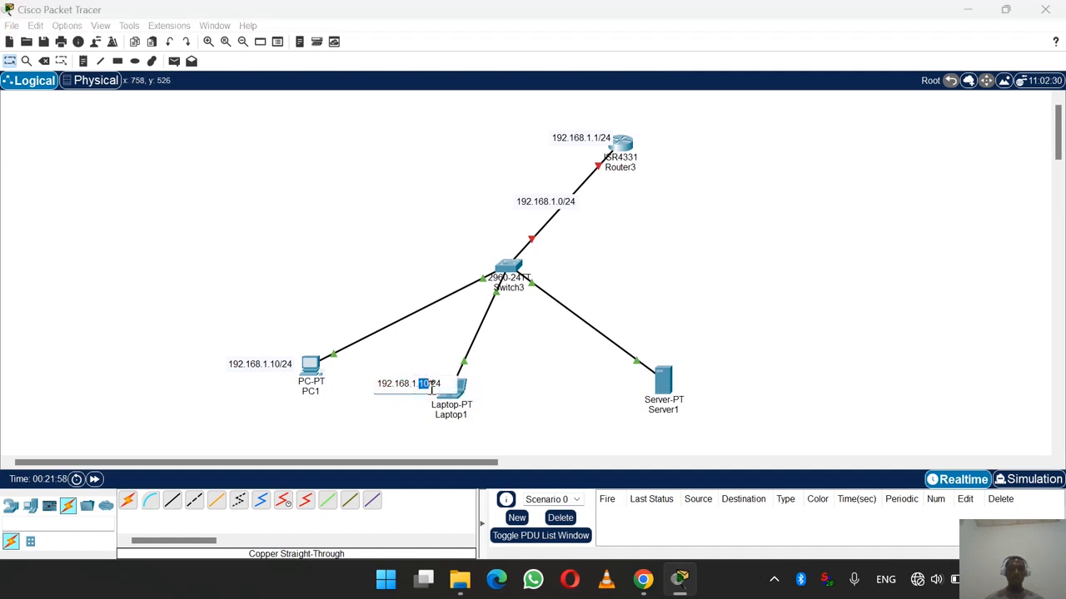
pyautogui.write('20')
pyautogui.click(430, 427)
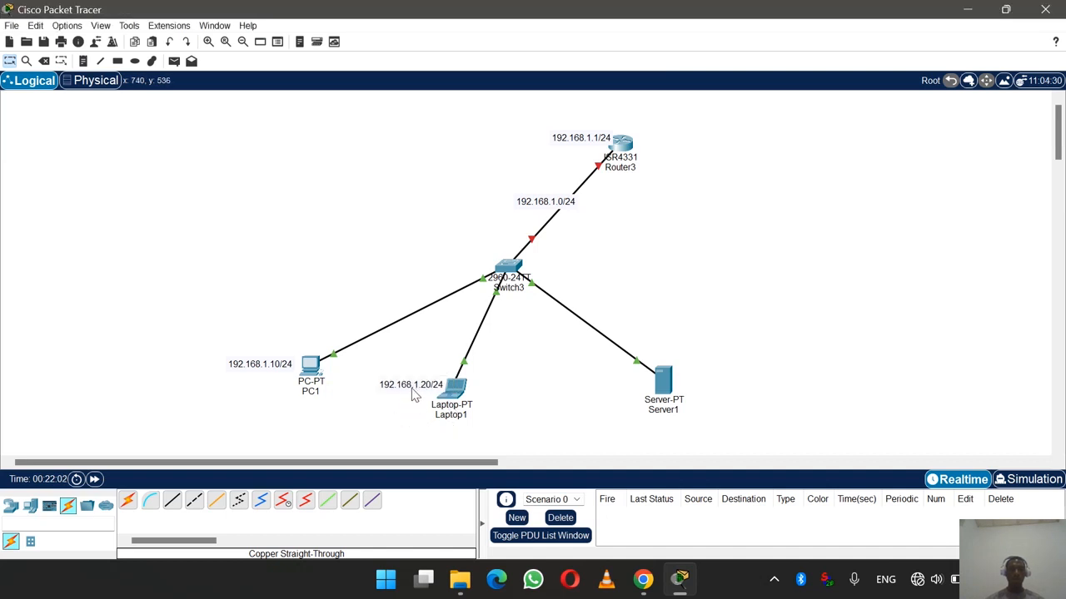
pyautogui.write('192.168.1.20/24')
pyautogui.moveTo(637, 396); pyautogui.dragTo(616, 401)
pyautogui.doubleClick(628, 402)
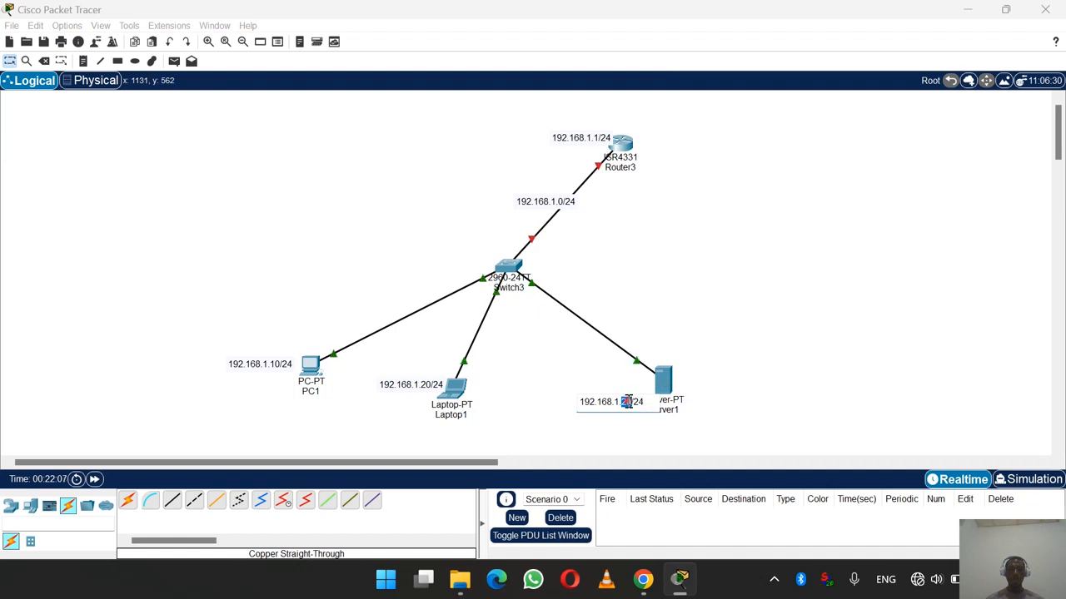
pyautogui.click(648, 402)
pyautogui.press('BackSpace')
pyautogui.write('3')
pyautogui.click(593, 425)
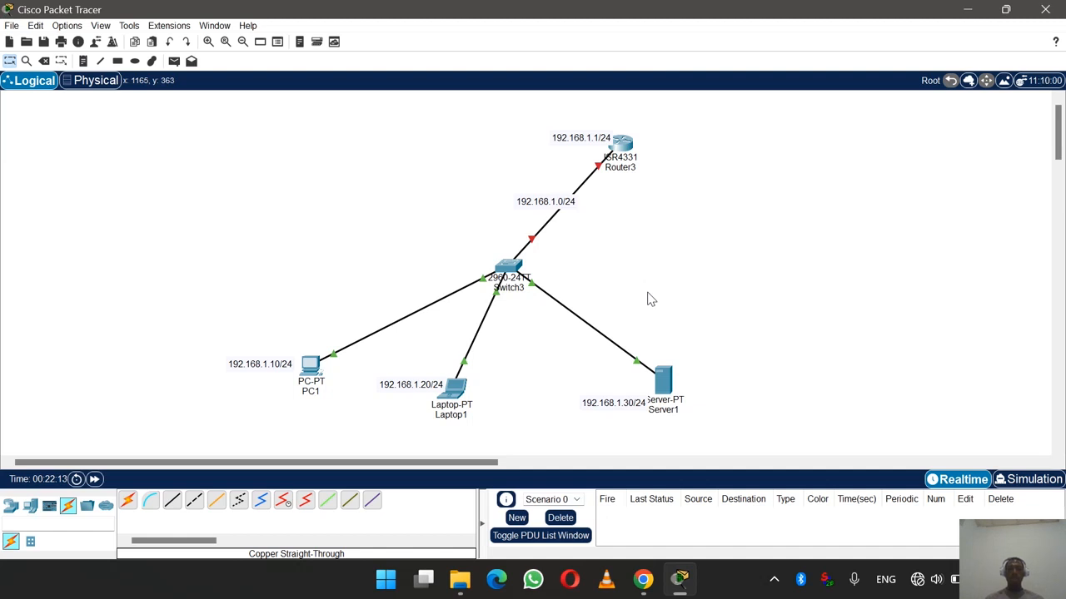
# - Nudge the link note up and shift the router's address note left
pyautogui.moveTo(553, 203); pyautogui.dragTo(549, 186)
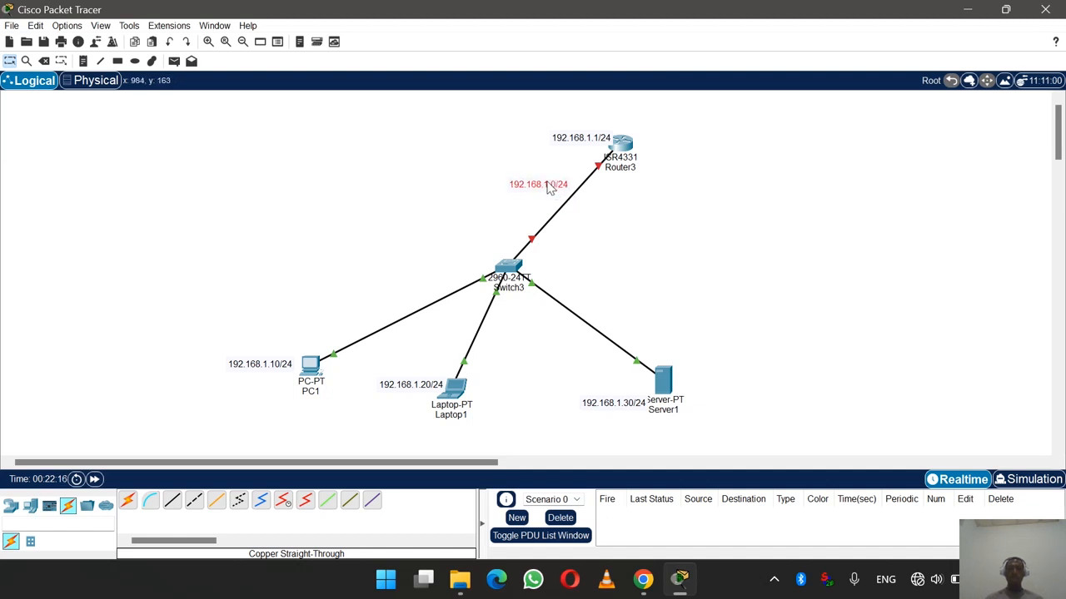
pyautogui.click(597, 141)
pyautogui.moveTo(597, 141); pyautogui.dragTo(575, 140)
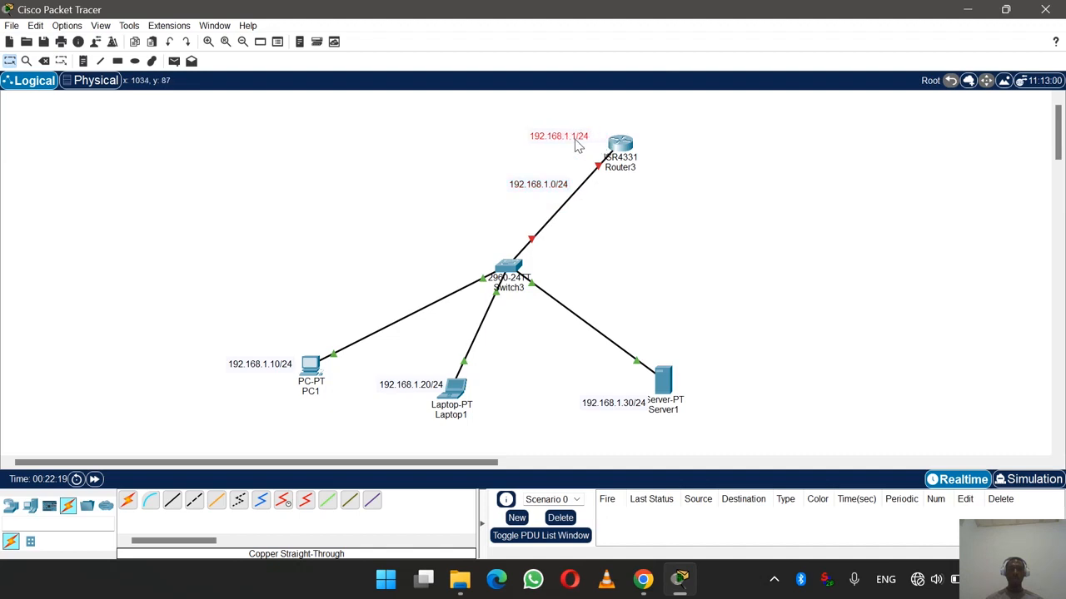
# - Enter 192.168.1.10 with mask 255.255.255.0 in PC1's Desktop IP Configuration
pyautogui.click(309, 365)
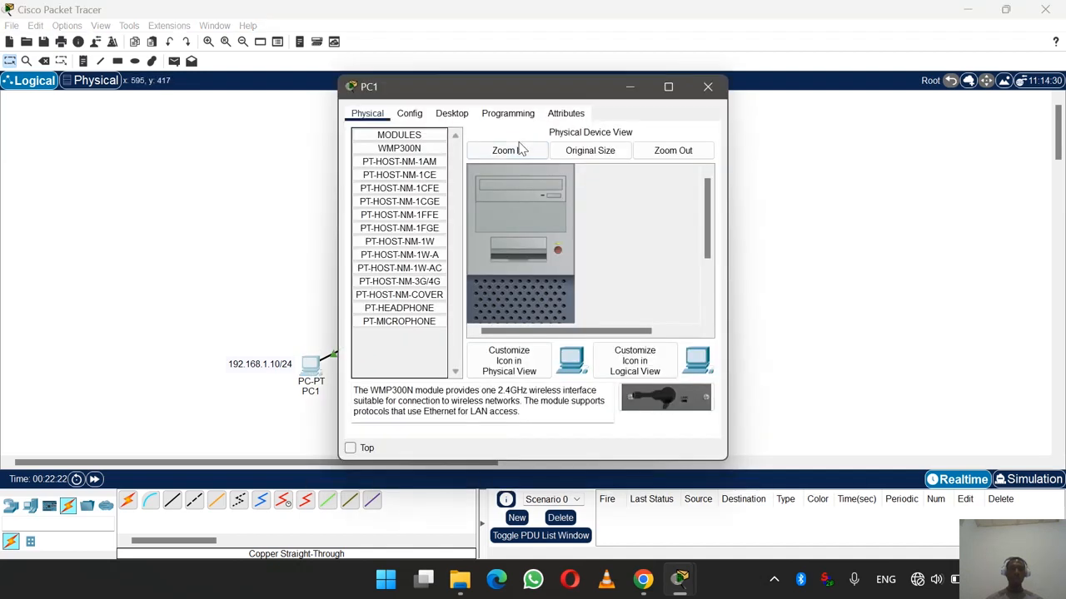
pyautogui.moveTo(480, 86); pyautogui.dragTo(566, 82)
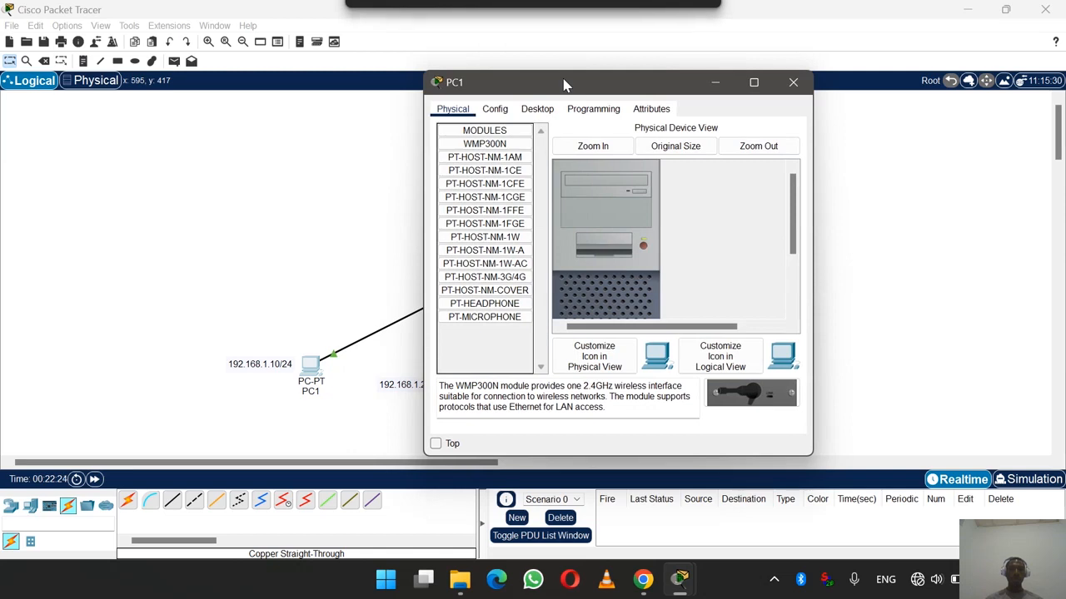
pyautogui.click(545, 110)
pyautogui.click(467, 187)
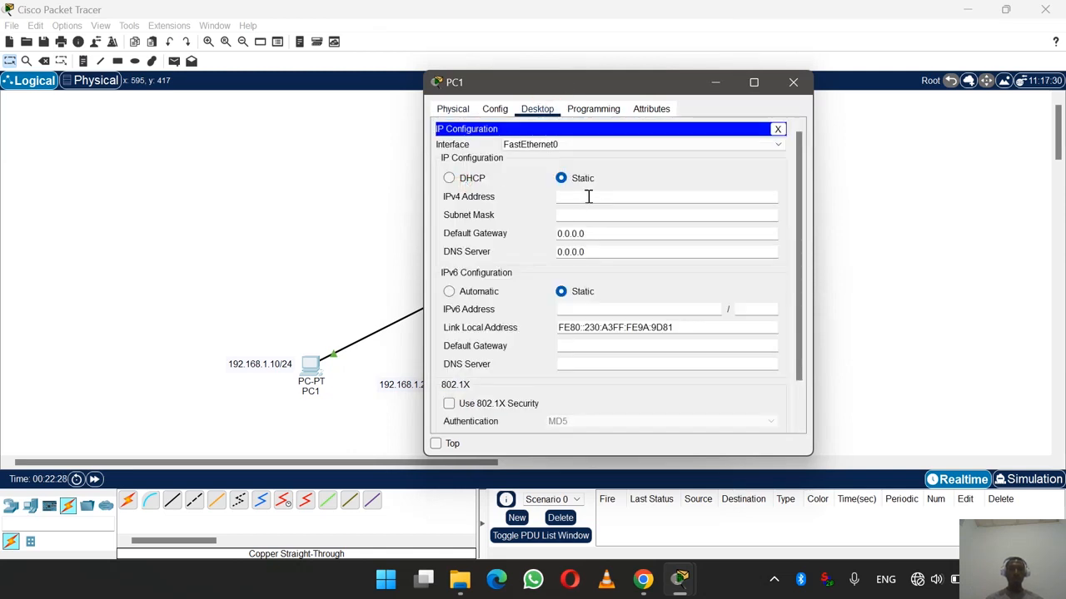
pyautogui.click(793, 81)
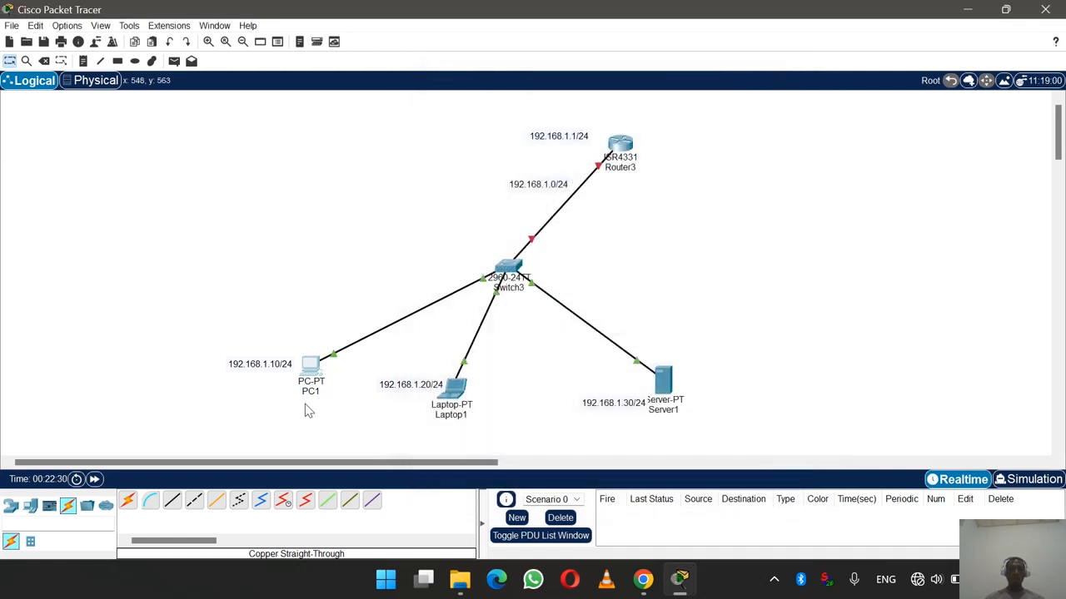
pyautogui.moveTo(313, 370)
pyautogui.click(310, 370)
pyautogui.moveTo(530, 95); pyautogui.dragTo(664, 107)
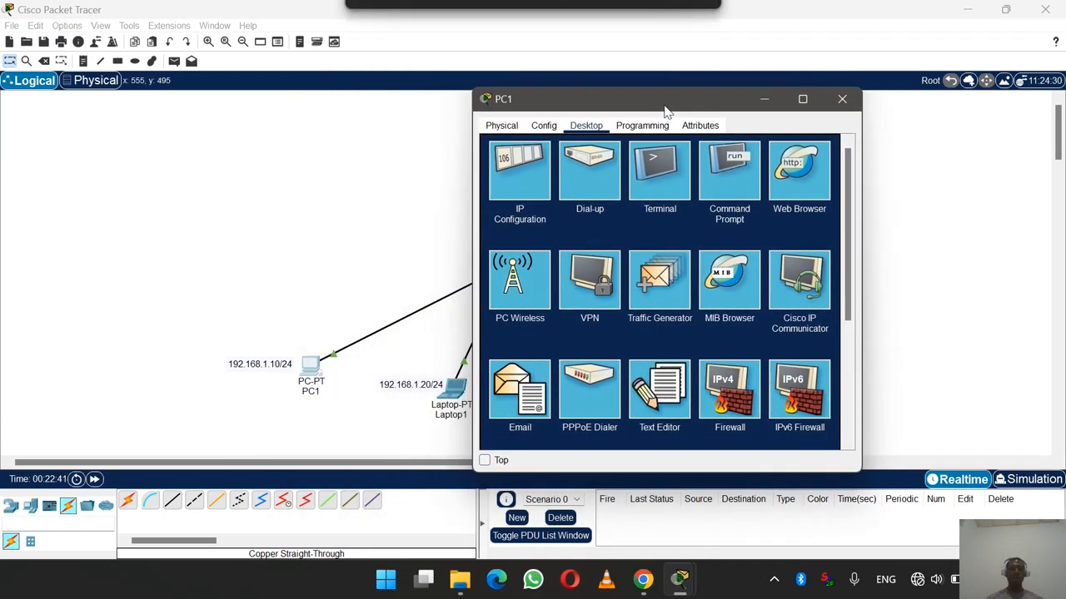
pyautogui.click(523, 176)
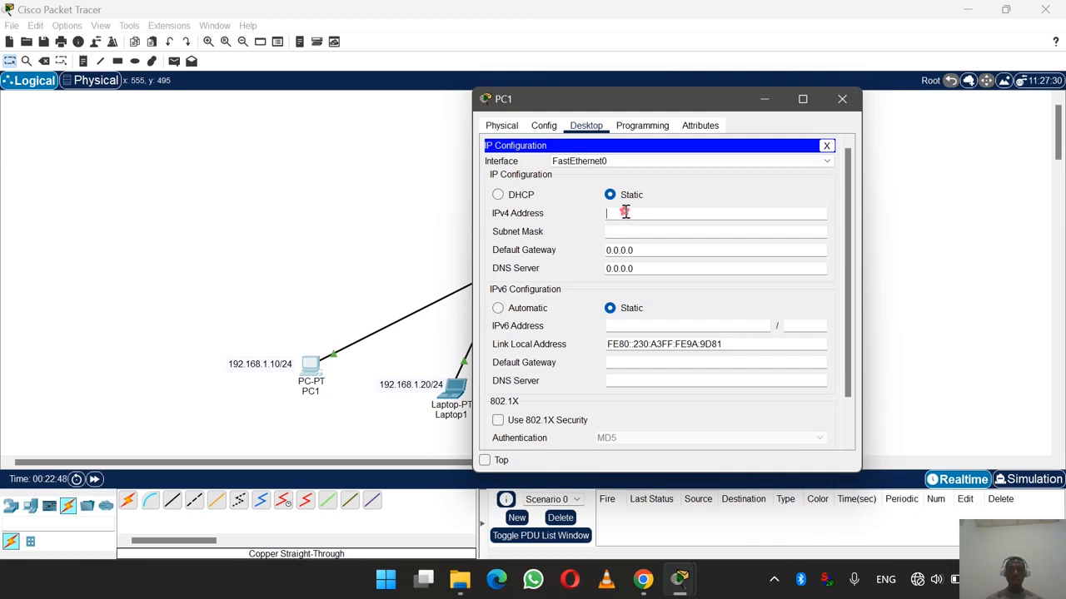
pyautogui.click(626, 213)
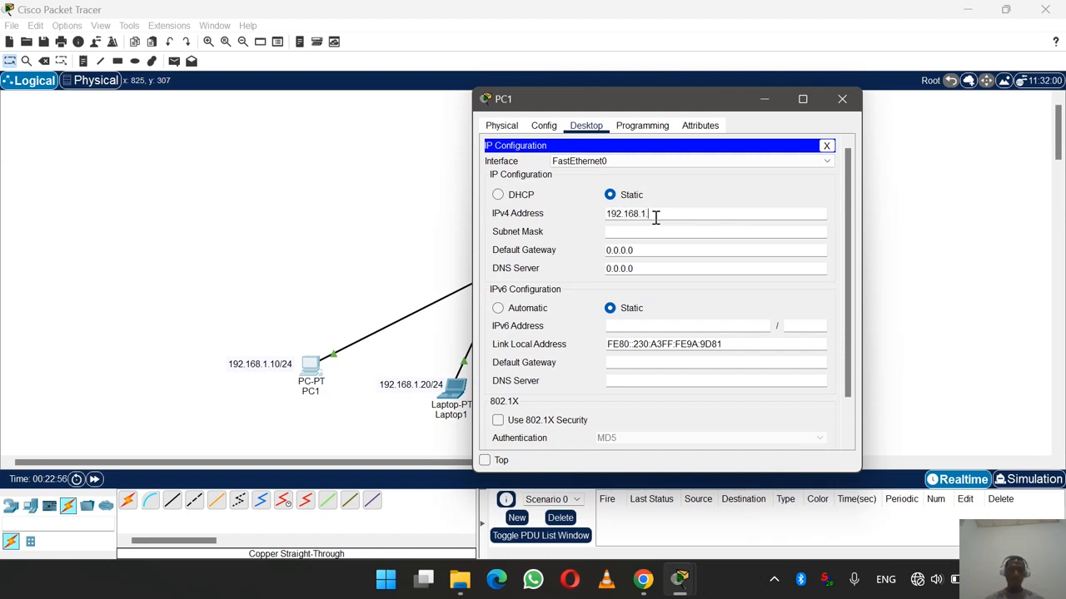
pyautogui.click(659, 232)
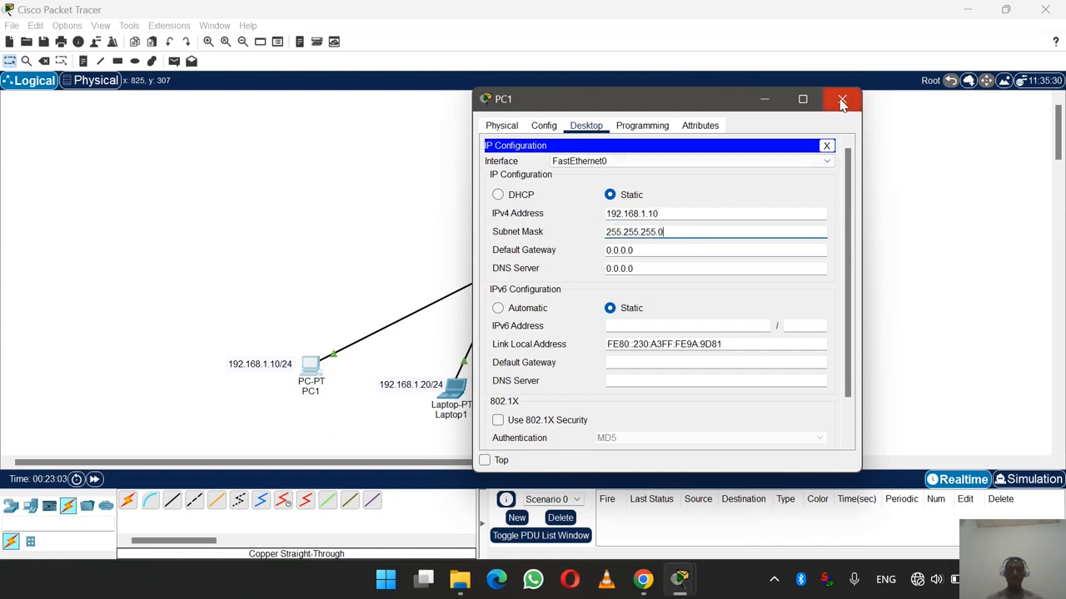
pyautogui.click(842, 98)
# - Enter 192.168.1.20 with mask 255.255.255.0 in Laptop1's IP Configuration and close it
pyautogui.click(451, 391)
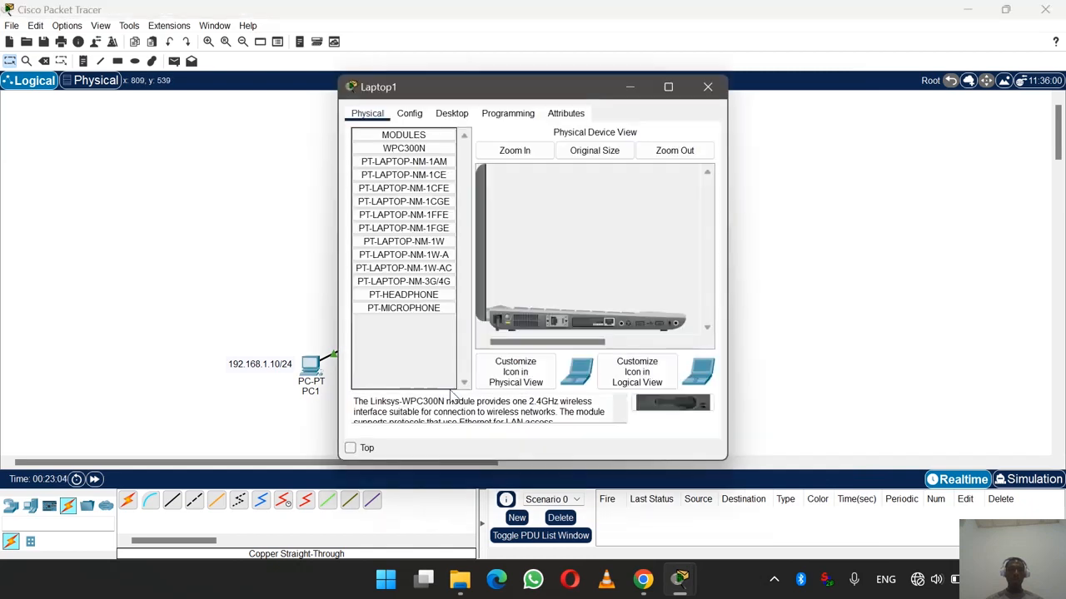
pyautogui.click(452, 114)
pyautogui.click(398, 163)
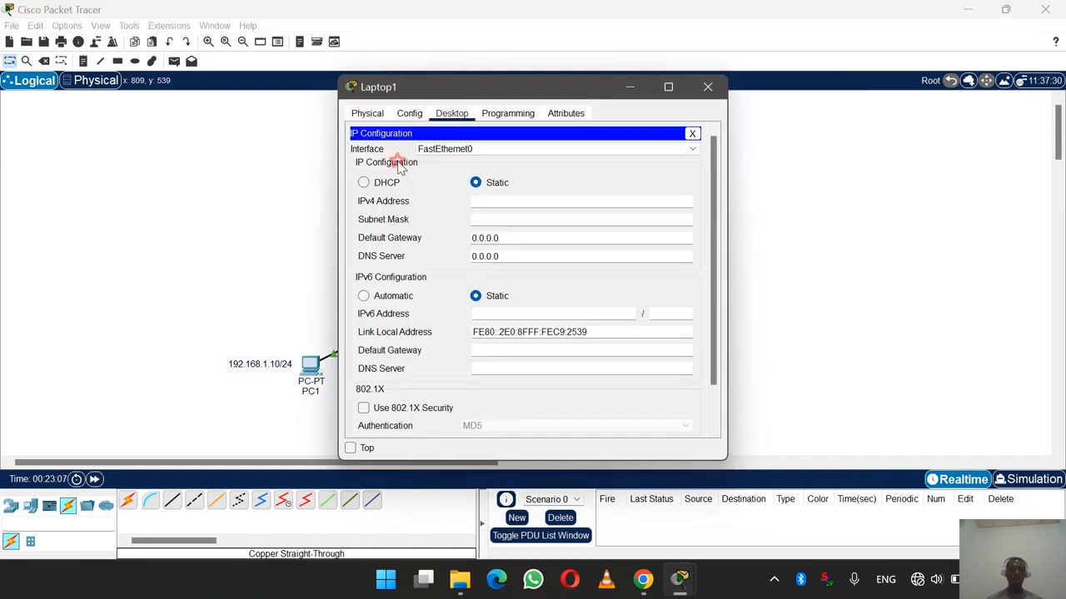
pyautogui.click(487, 201)
pyautogui.moveTo(543, 81); pyautogui.dragTo(763, 79)
pyautogui.write('1')
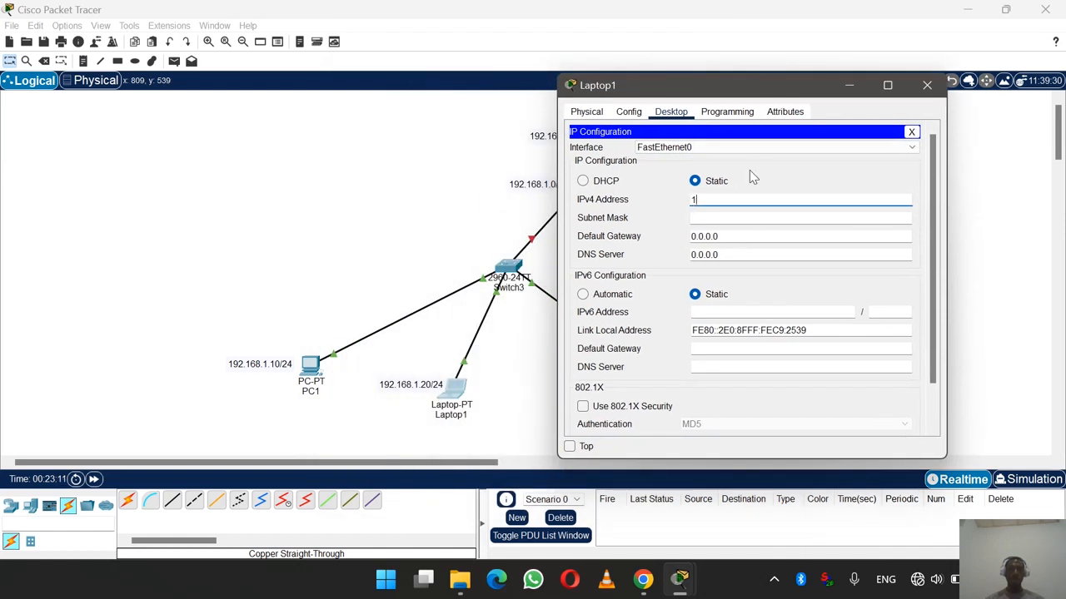
pyautogui.write('92.168.1')
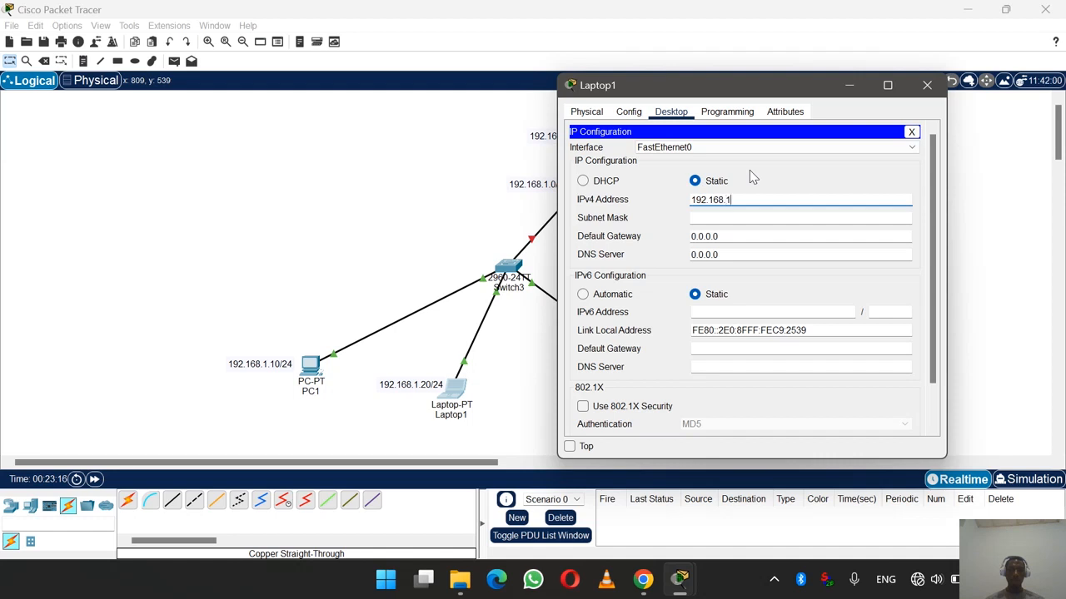
pyautogui.write('.20')
pyautogui.click(724, 218)
pyautogui.click(927, 85)
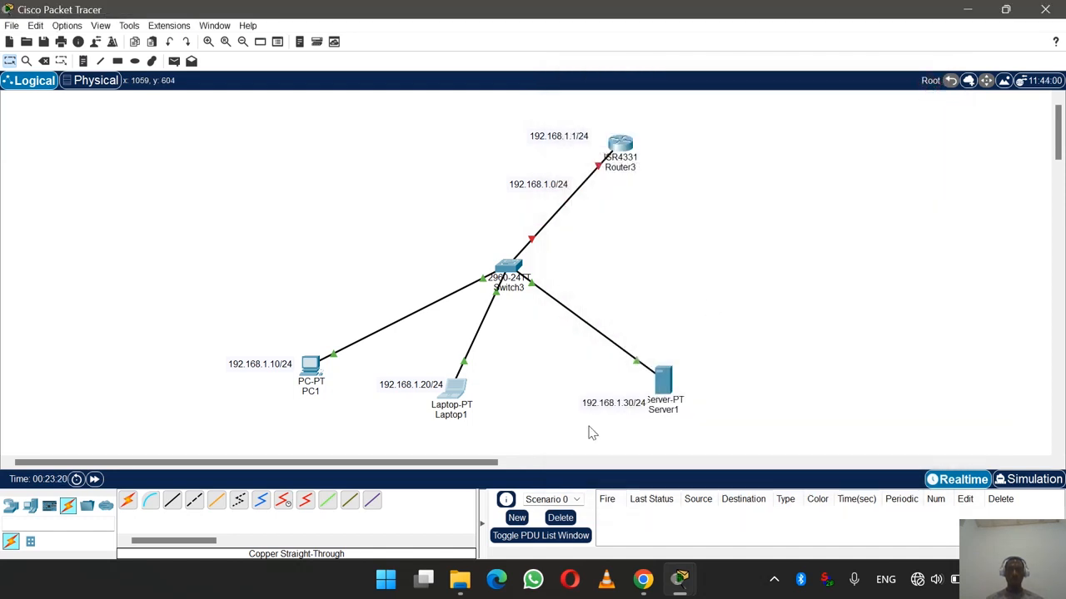
# - Enter 192.168.1.30 with mask 255.255.255.0 in Server1's IP Configuration and close it
pyautogui.click(665, 391)
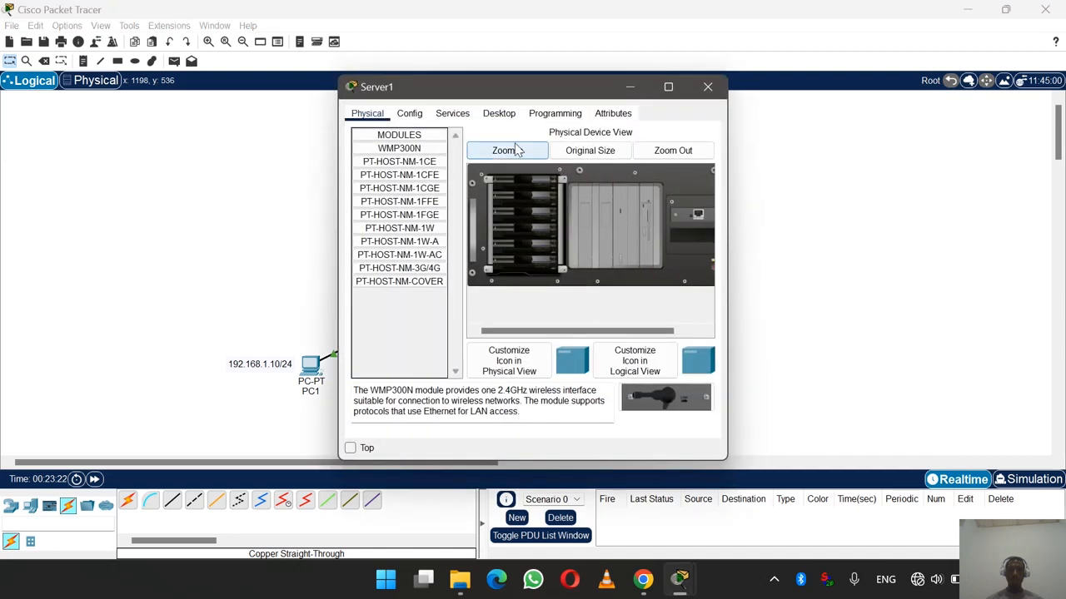
pyautogui.click(499, 114)
pyautogui.moveTo(528, 88); pyautogui.dragTo(773, 75)
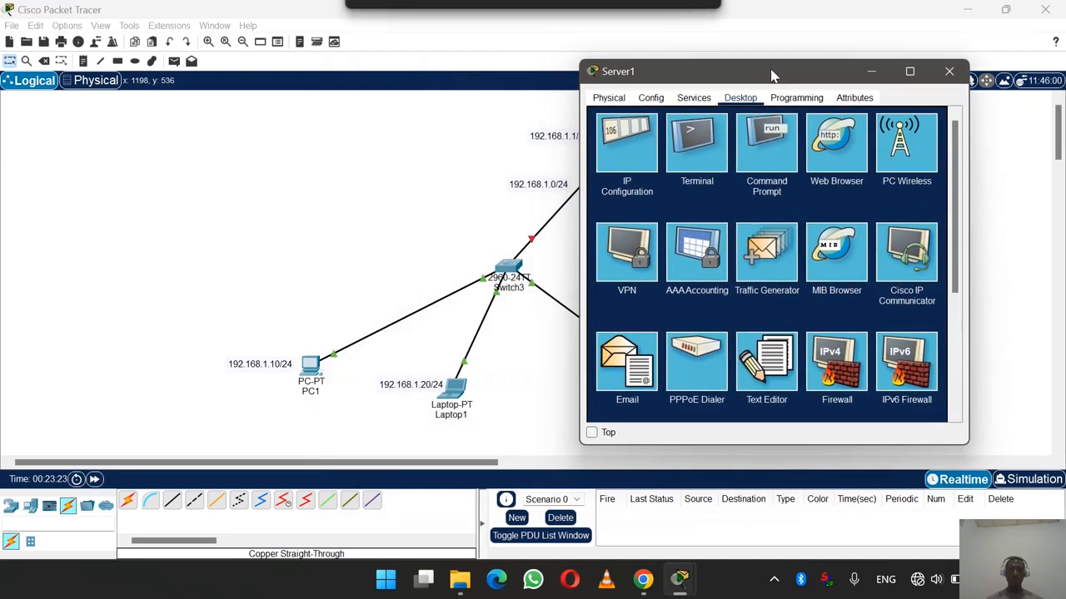
pyautogui.click(656, 156)
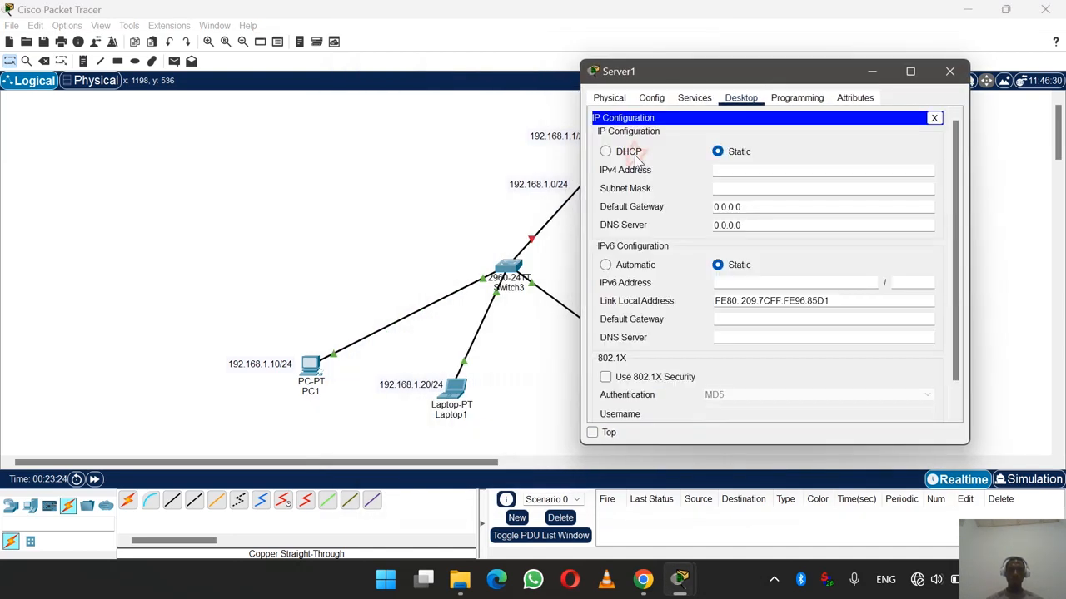
pyautogui.click(735, 166)
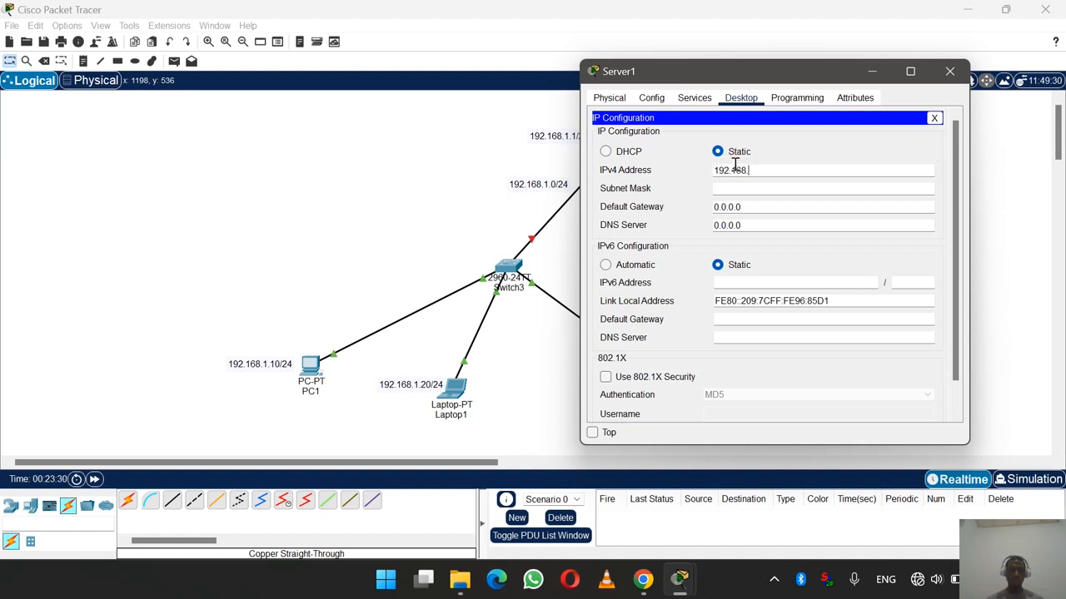
pyautogui.write('192.168.1.30')
pyautogui.click(753, 186)
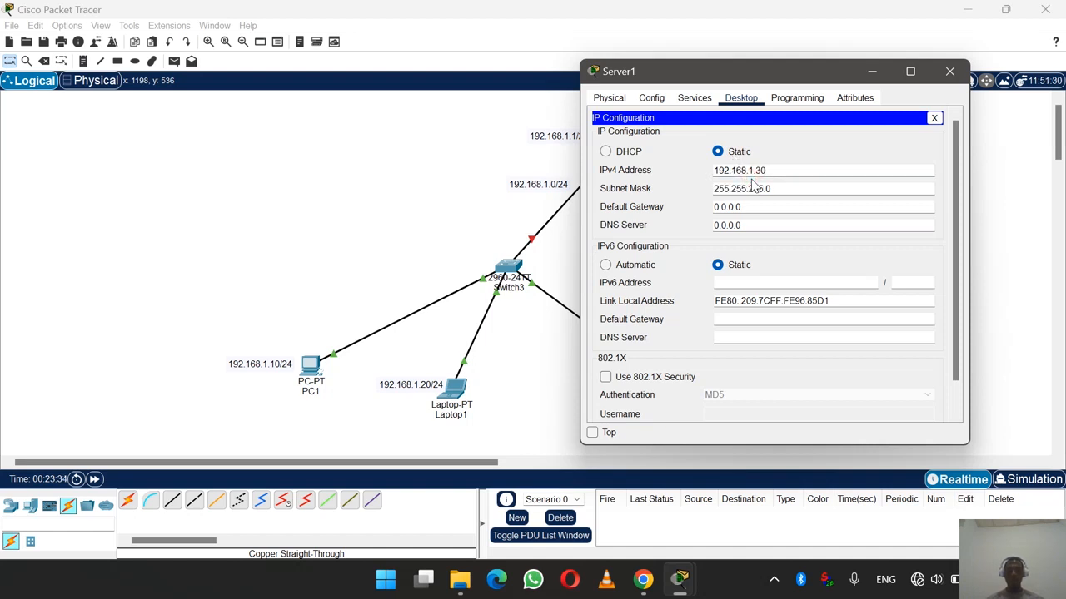
pyautogui.click(949, 71)
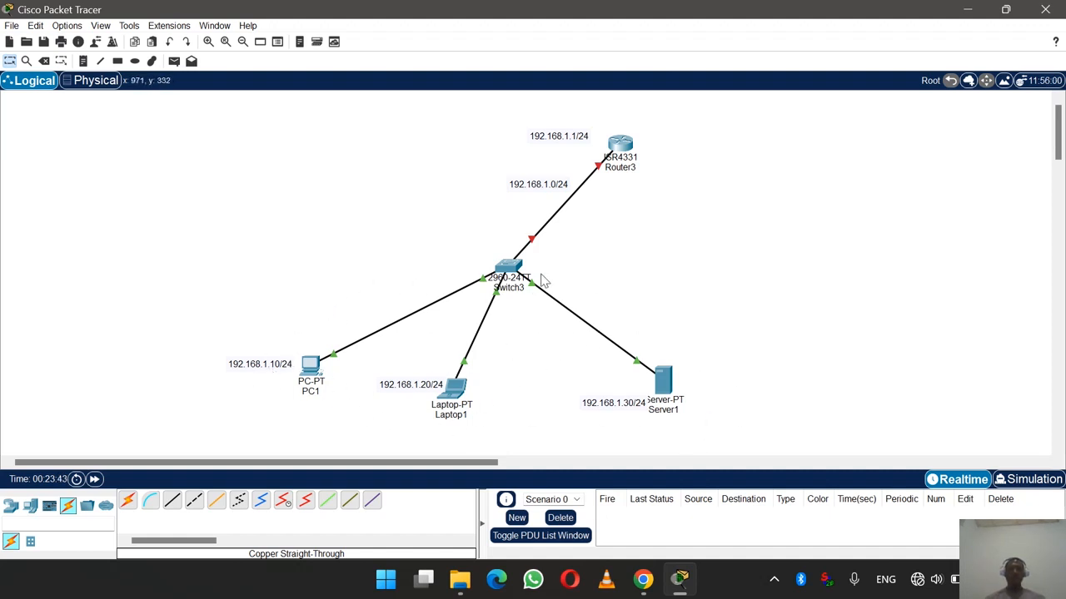
# - Move Router3 slightly upward
pyautogui.click(626, 147)
pyautogui.moveTo(626, 147); pyautogui.dragTo(626, 133)
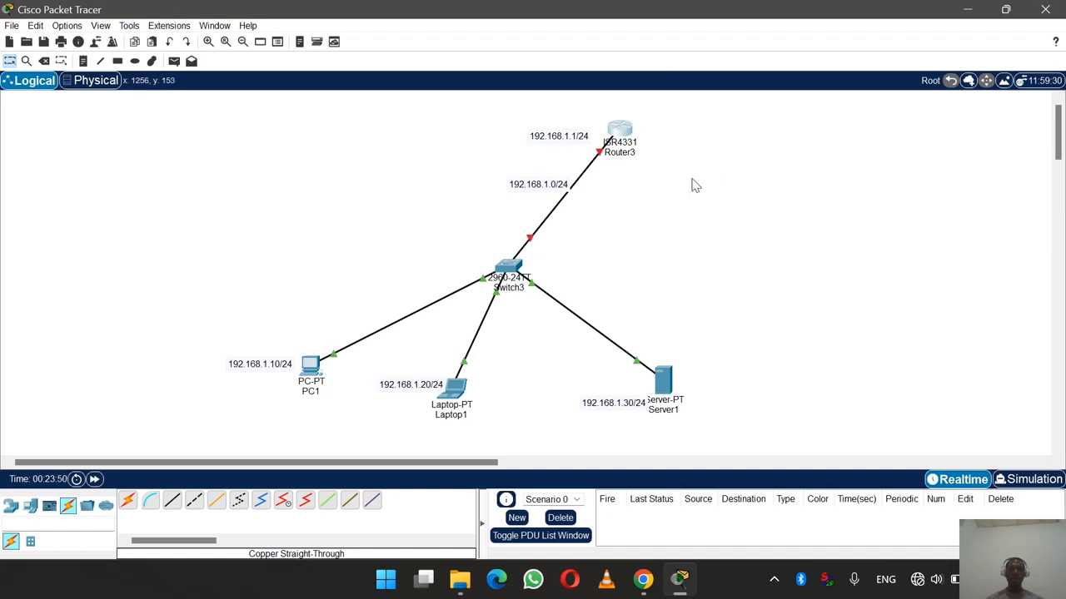
pyautogui.moveTo(626, 133)
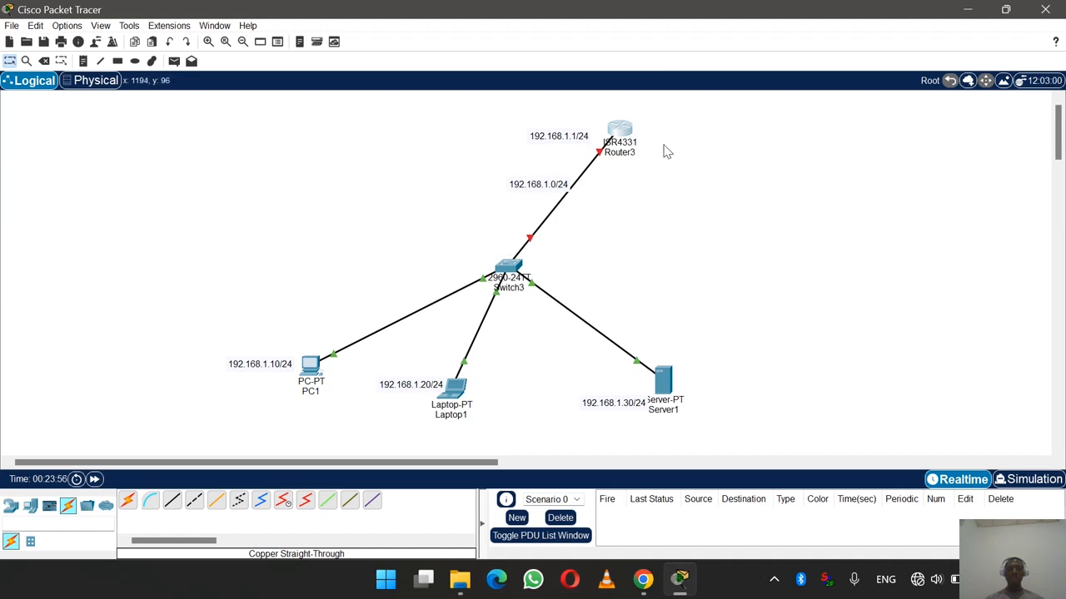
# - Open Router3's window to the right of the topology and show its Config settings
pyautogui.click(623, 129)
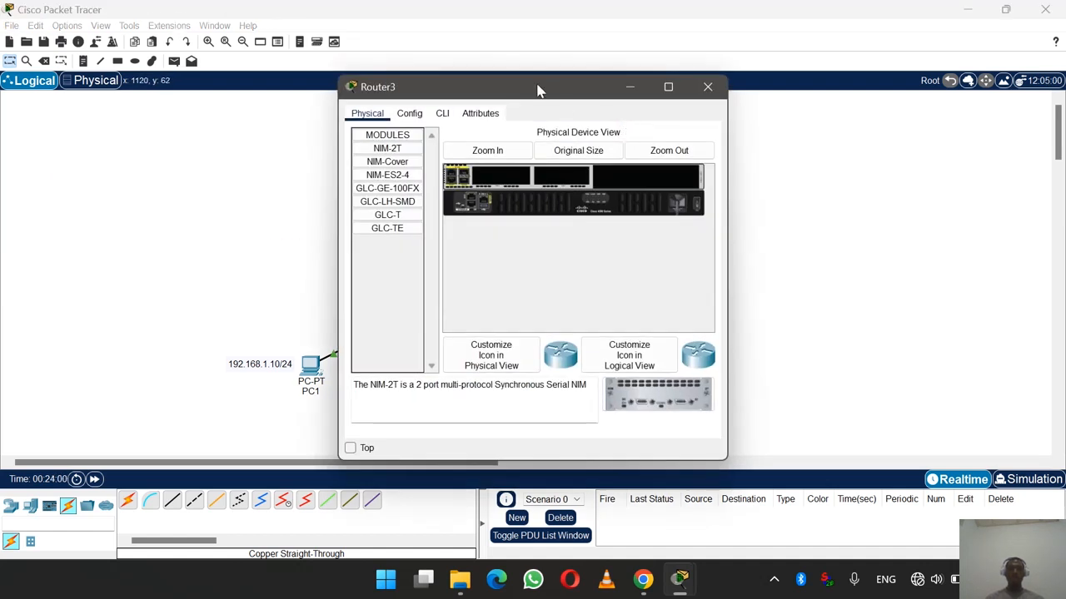
pyautogui.moveTo(538, 89); pyautogui.dragTo(855, 122)
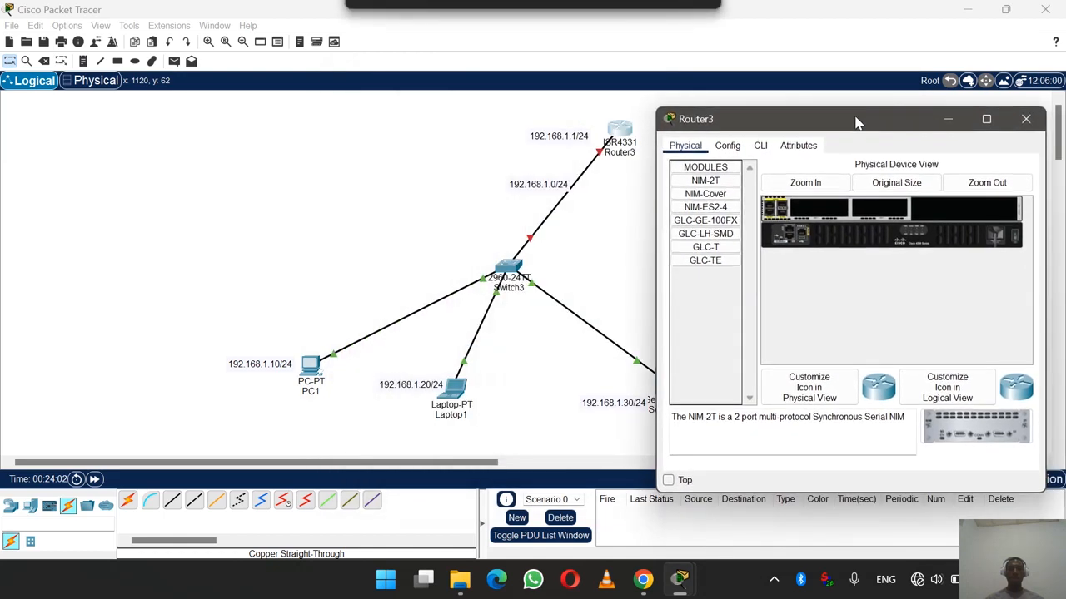
pyautogui.click(1025, 119)
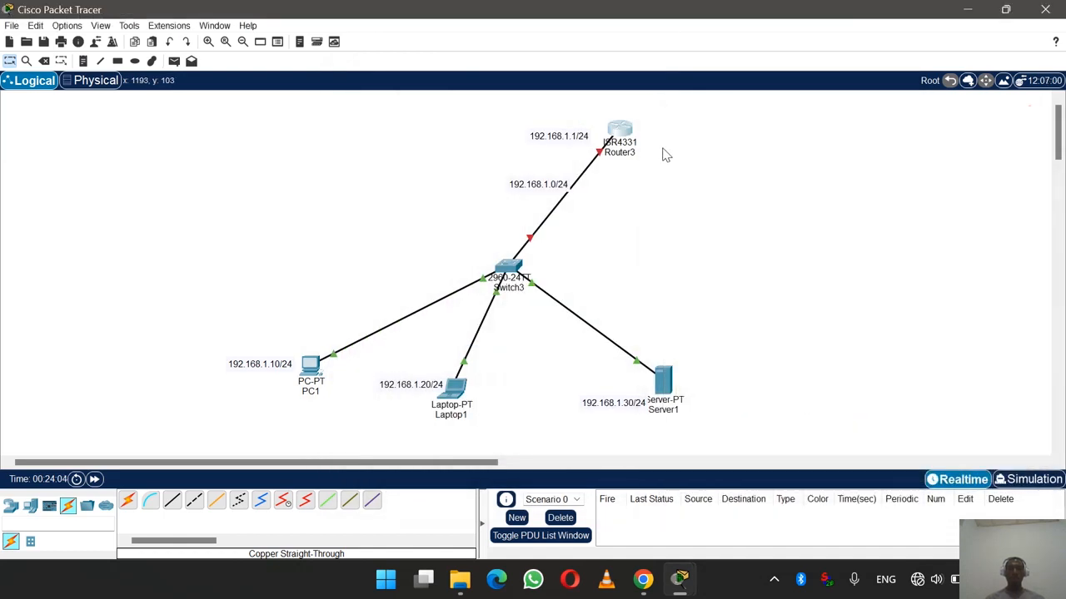
pyautogui.click(619, 129)
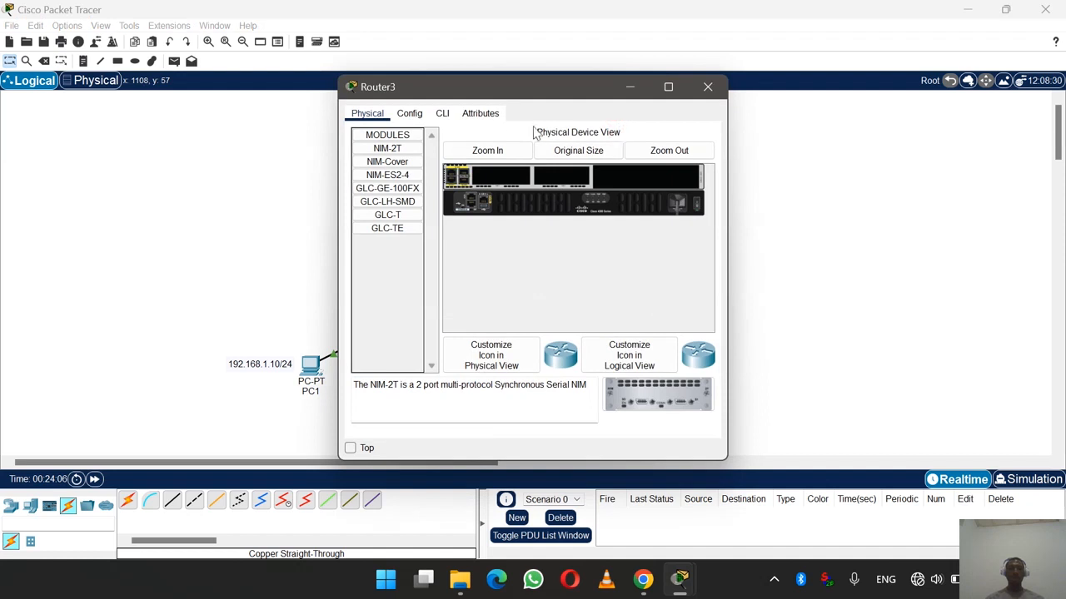
pyautogui.moveTo(519, 90); pyautogui.dragTo(823, 114)
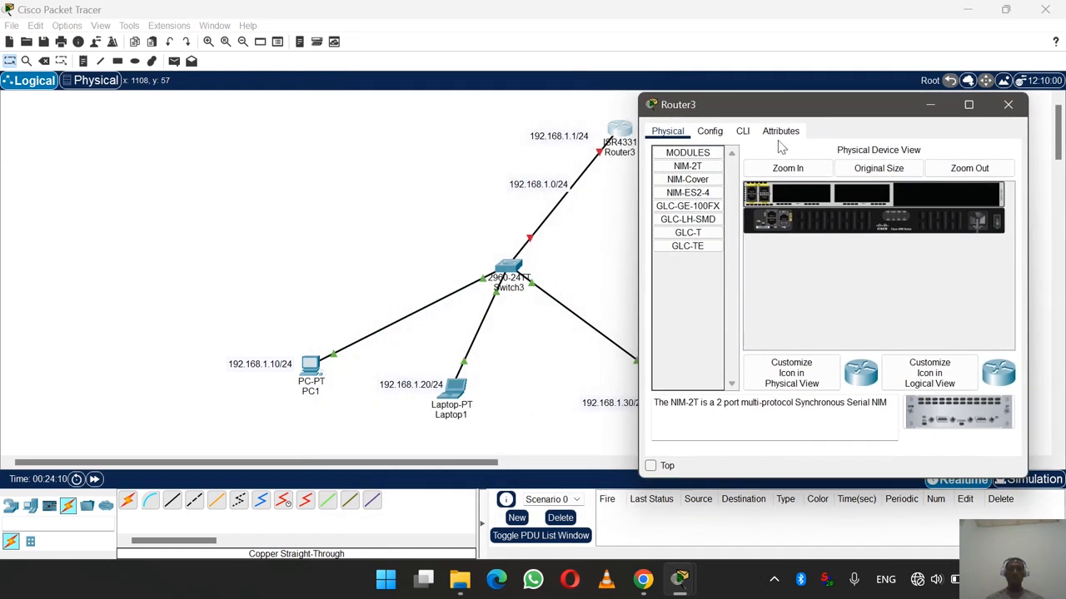
pyautogui.click(714, 135)
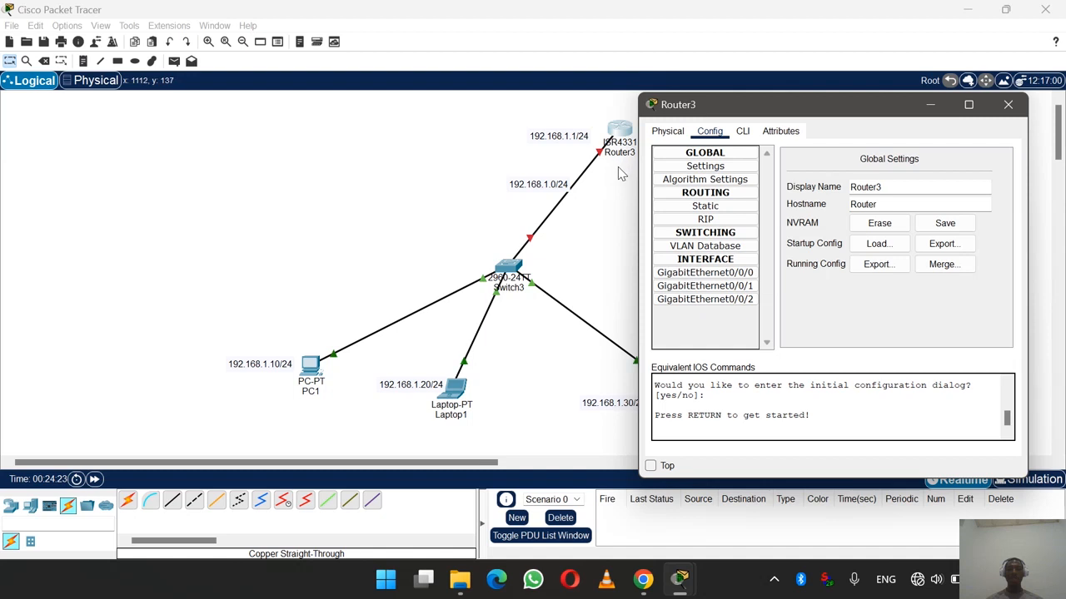
# - Give GigabitEthernet0/0/0 the IPv4 address 192.168.1.1 with subnet mask 255.255.255.0
pyautogui.click(751, 278)
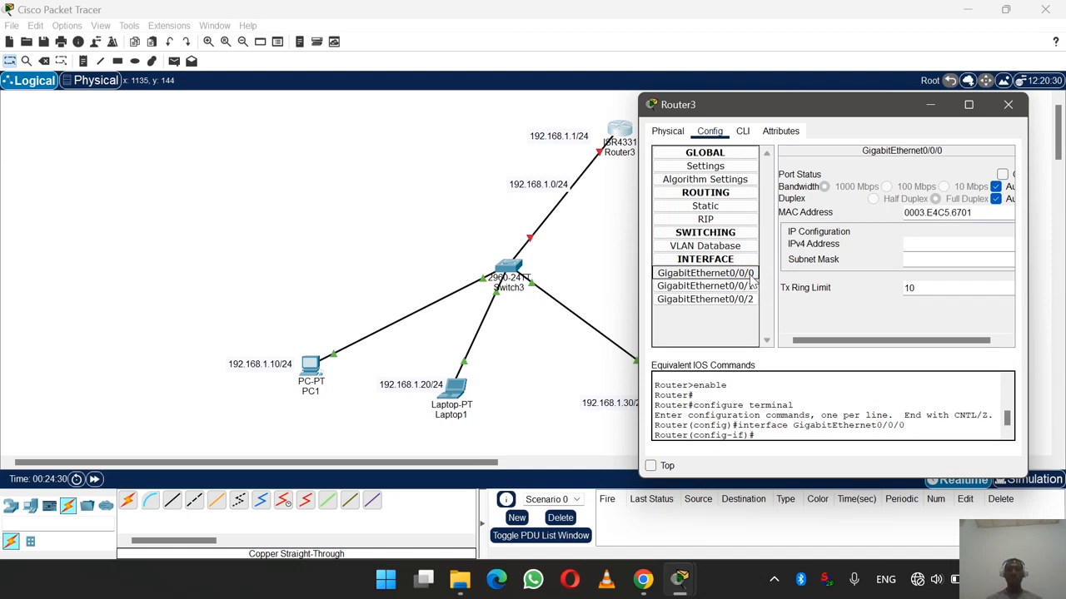
pyautogui.click(921, 242)
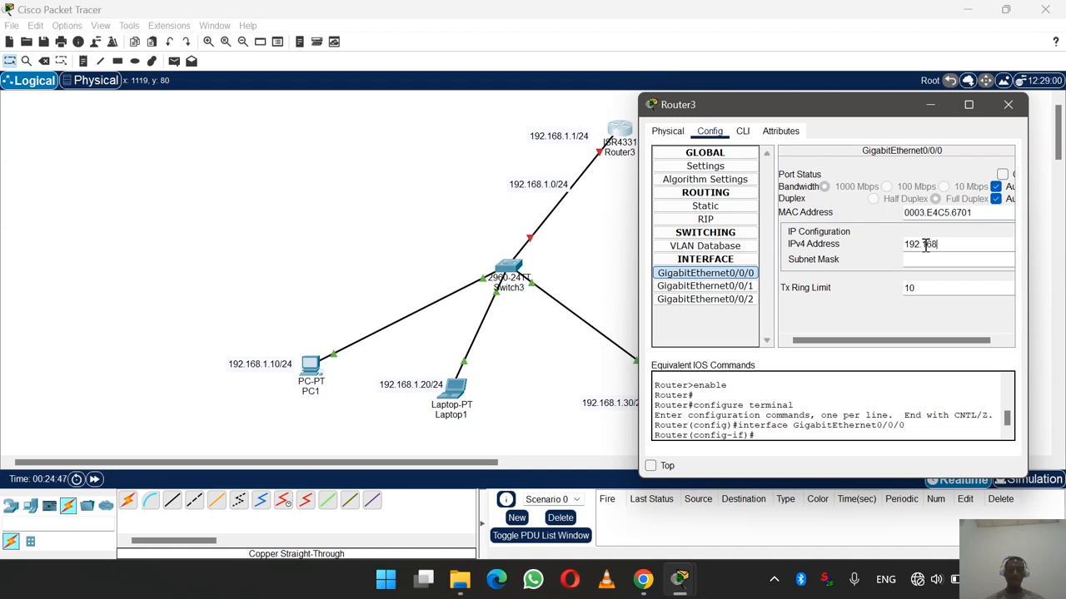
pyautogui.write('.1.1')
pyautogui.moveTo(853, 119); pyautogui.dragTo(787, 104)
pyautogui.moveTo(999, 201); pyautogui.dragTo(1015, 201)
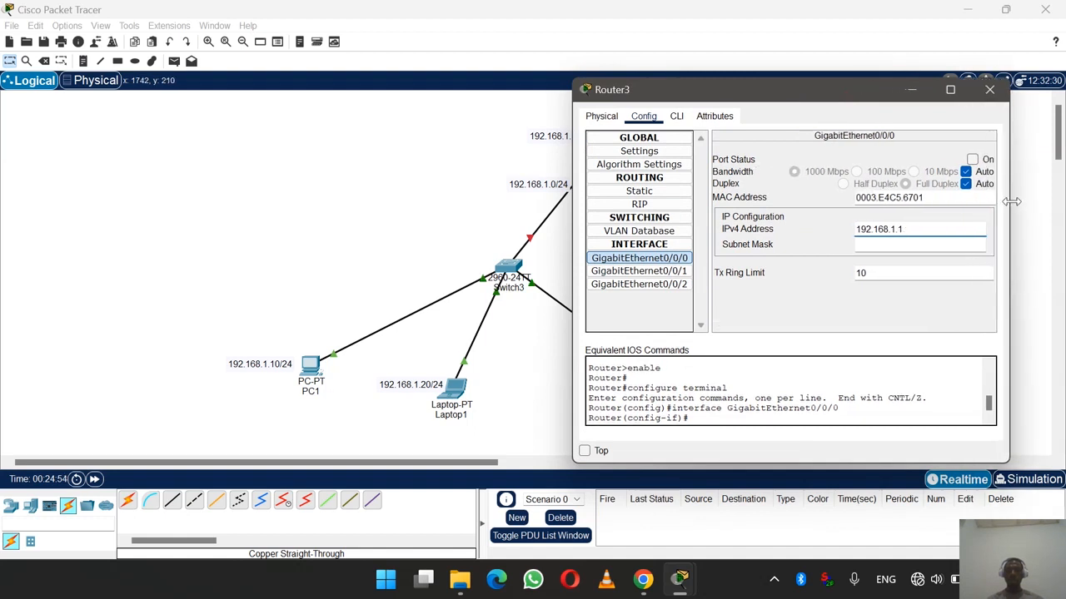
pyautogui.click(889, 244)
pyautogui.rightClick(890, 247)
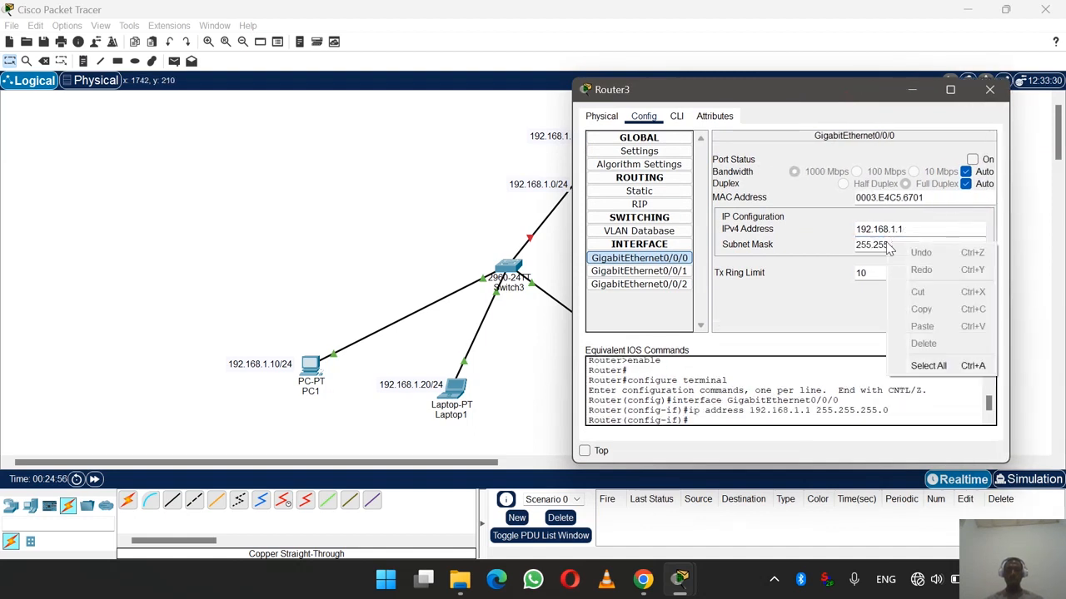
pyautogui.click(877, 243)
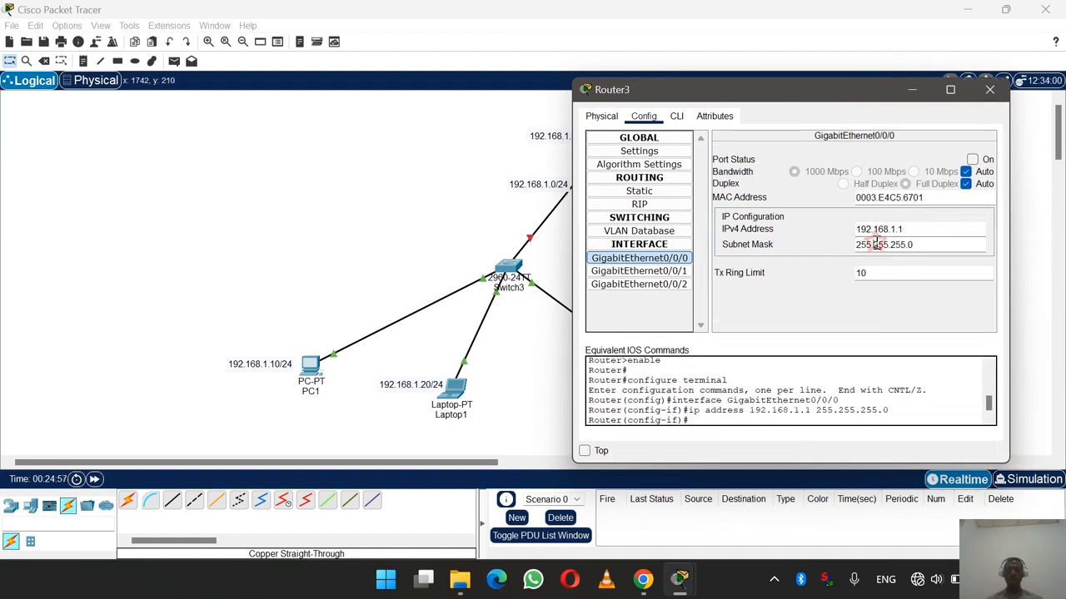
pyautogui.click(919, 245)
# - Switch the GigabitEthernet0/0/0 port status on and close Router3's window
pyautogui.click(835, 79)
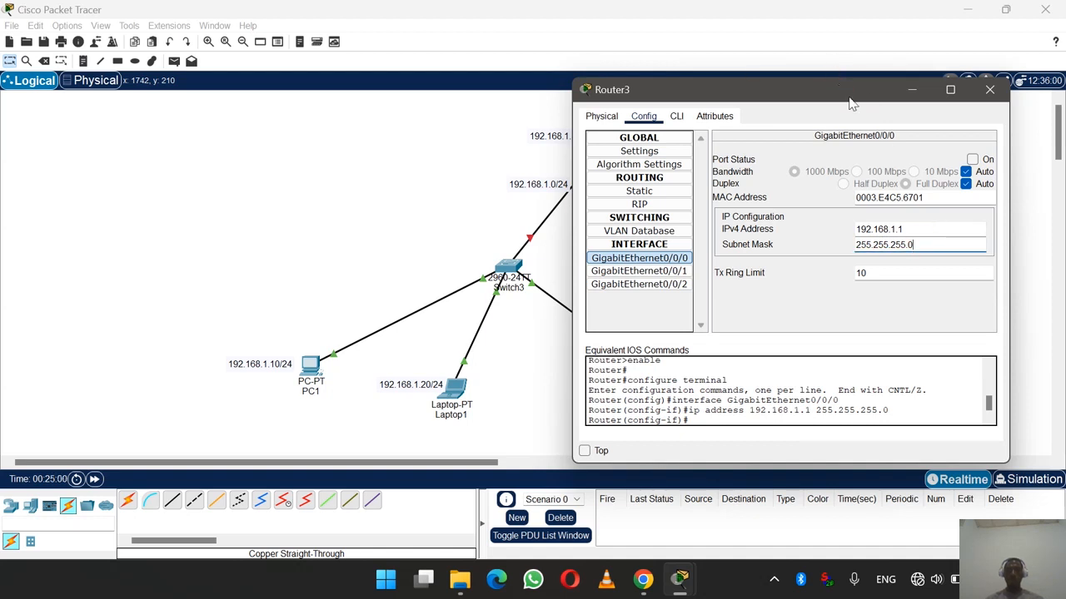
pyautogui.click(837, 80)
pyautogui.moveTo(850, 97); pyautogui.dragTo(878, 114)
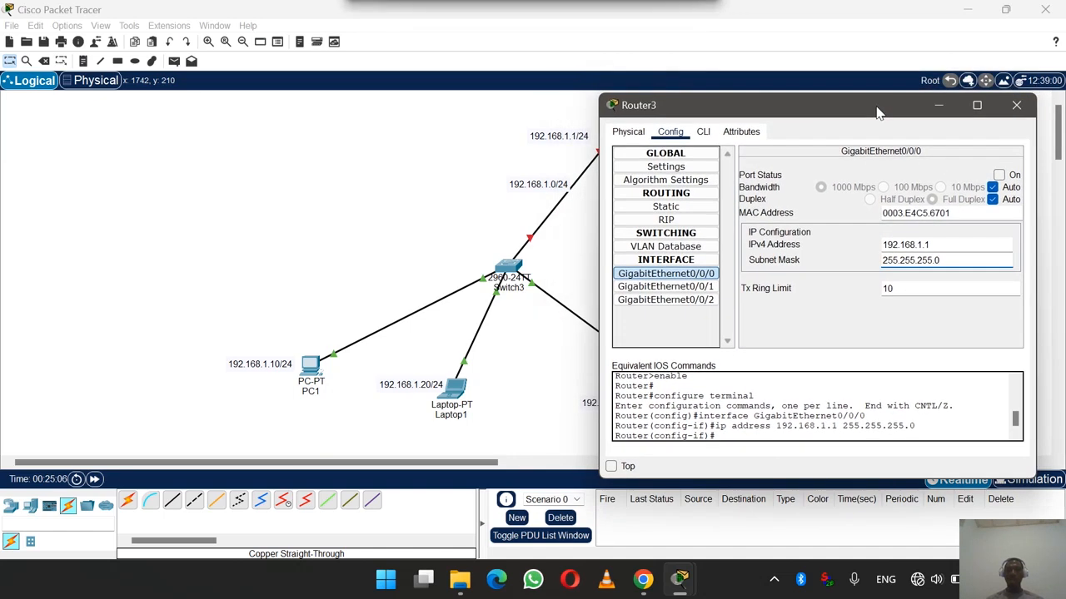
pyautogui.click(999, 176)
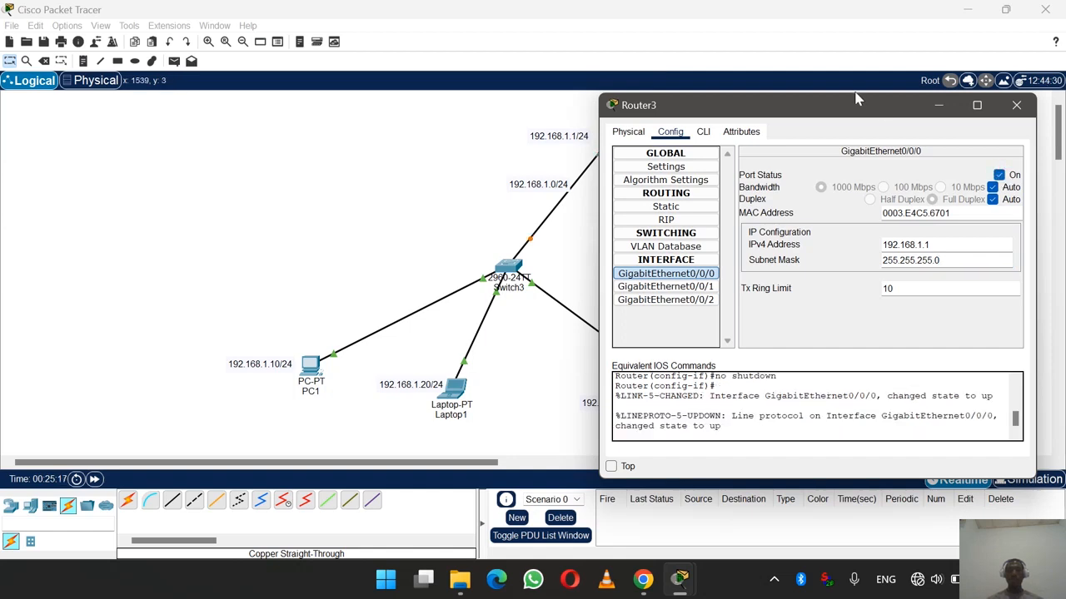
pyautogui.moveTo(854, 108); pyautogui.dragTo(877, 124)
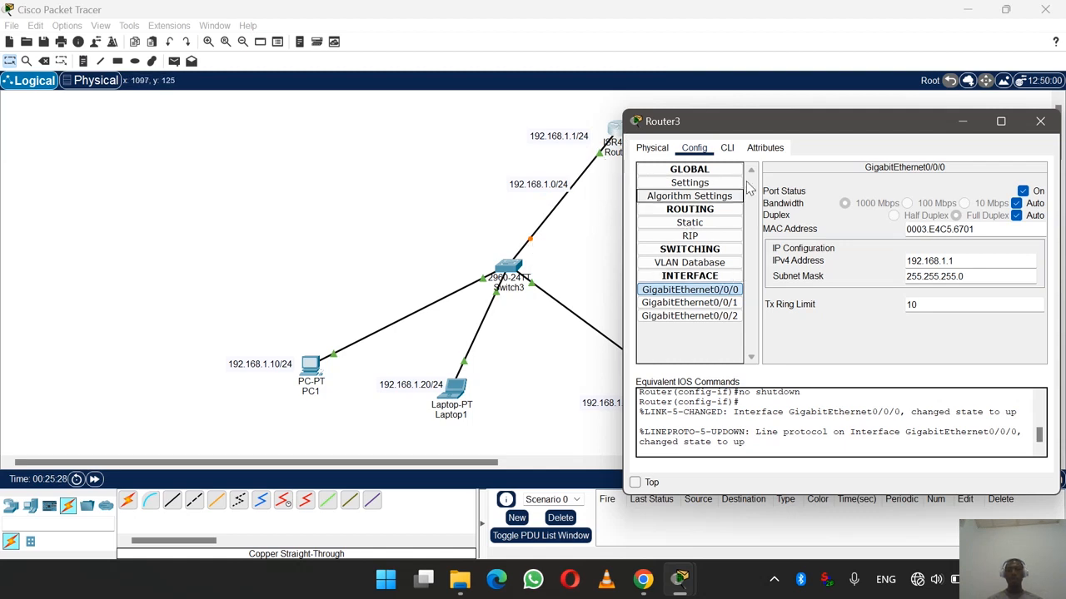
pyautogui.moveTo(791, 132); pyautogui.dragTo(721, 133)
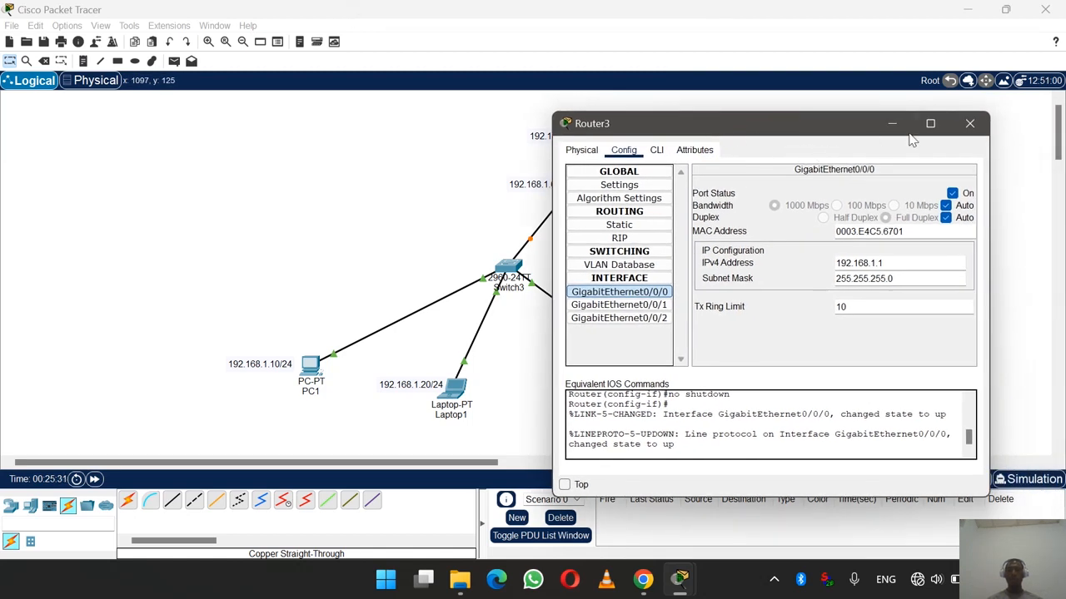
pyautogui.click(969, 124)
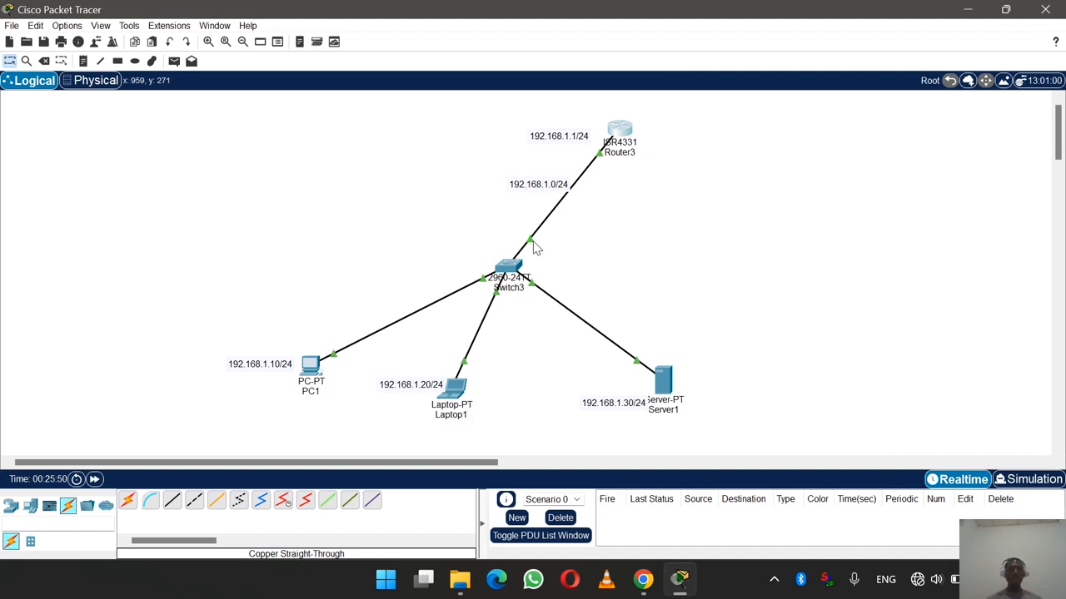
# - Send simple PDU pings from PC1 to Router3 and from Server1 to Router3, both Successful
pyautogui.click(174, 64)
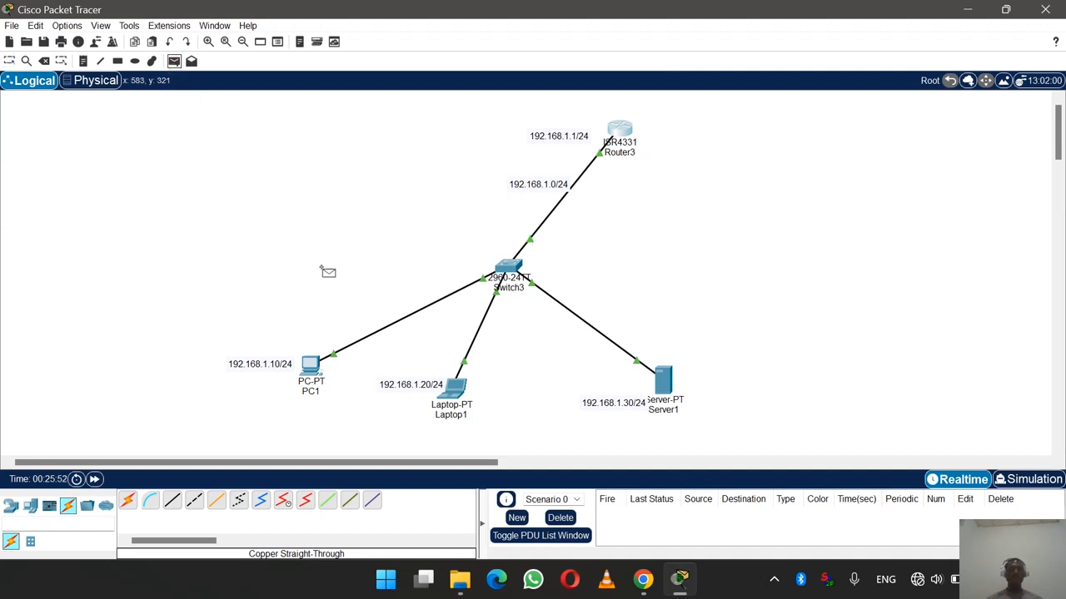
pyautogui.click(310, 365)
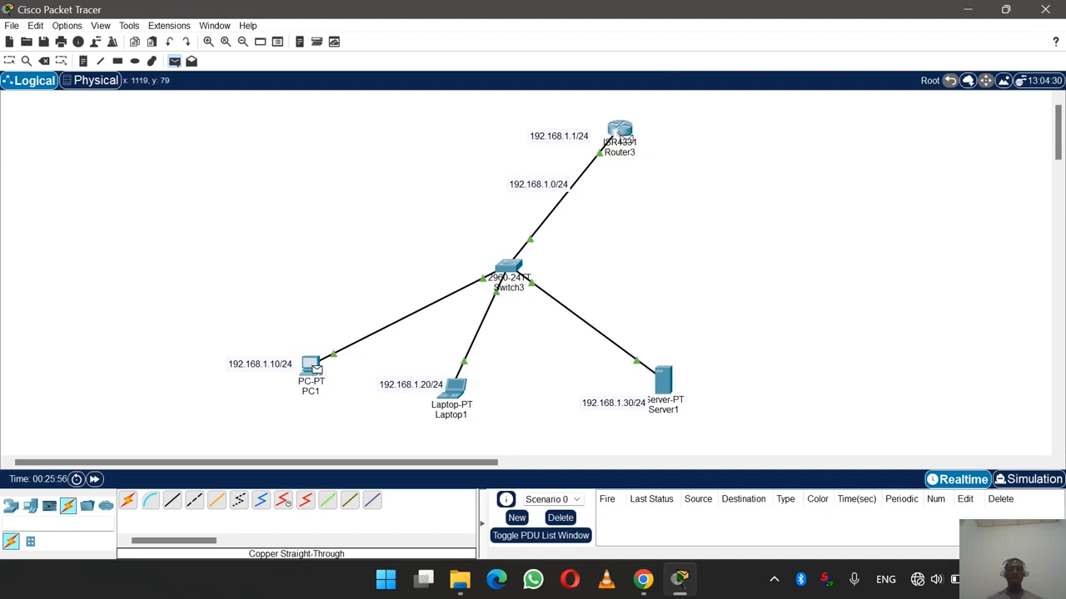
pyautogui.click(621, 135)
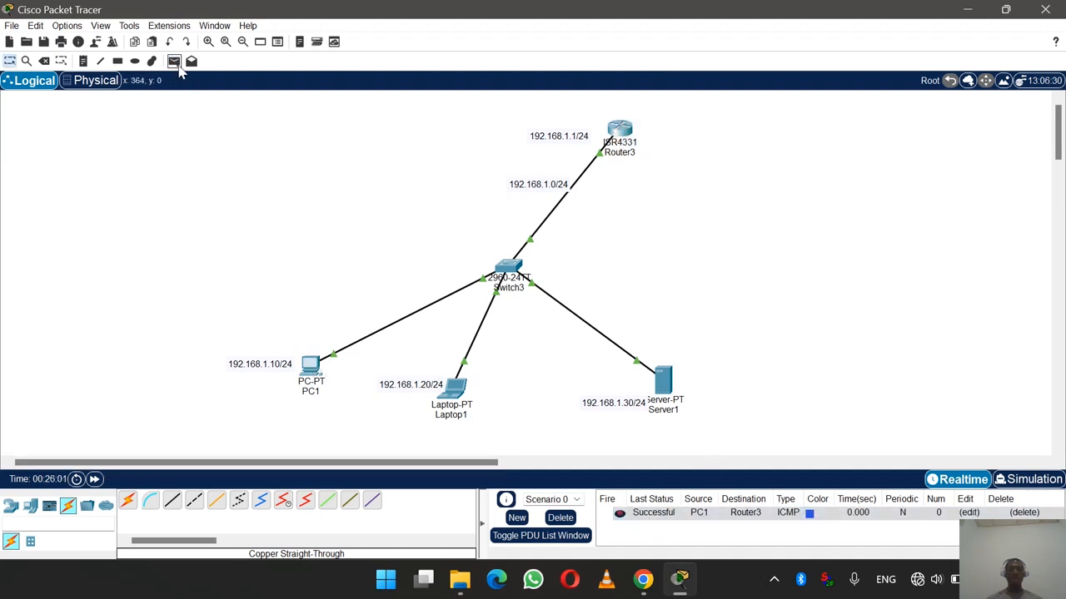
pyautogui.click(174, 60)
pyautogui.click(664, 379)
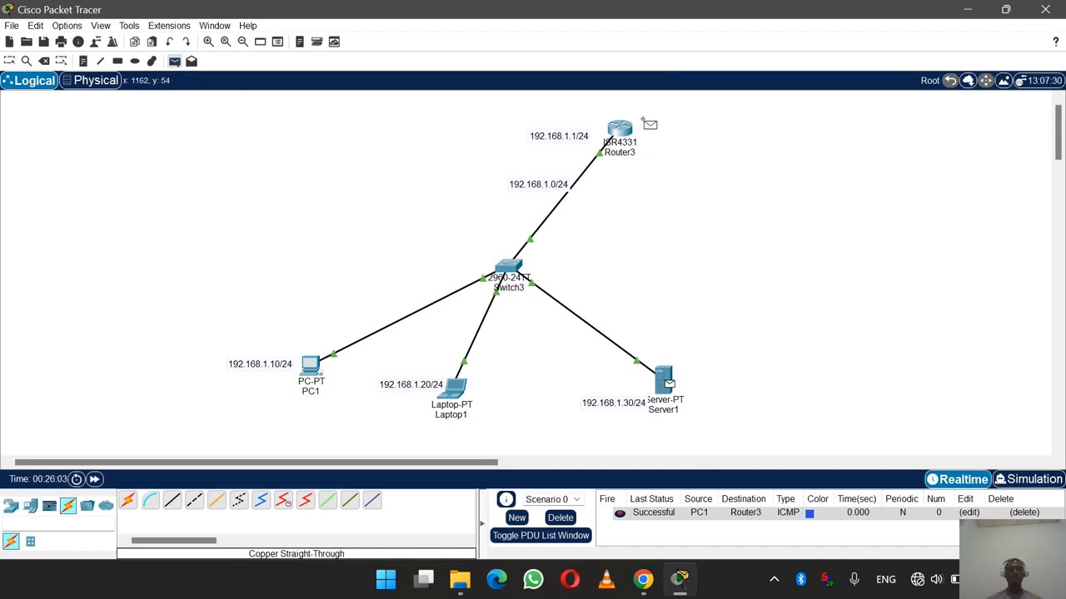
pyautogui.click(621, 131)
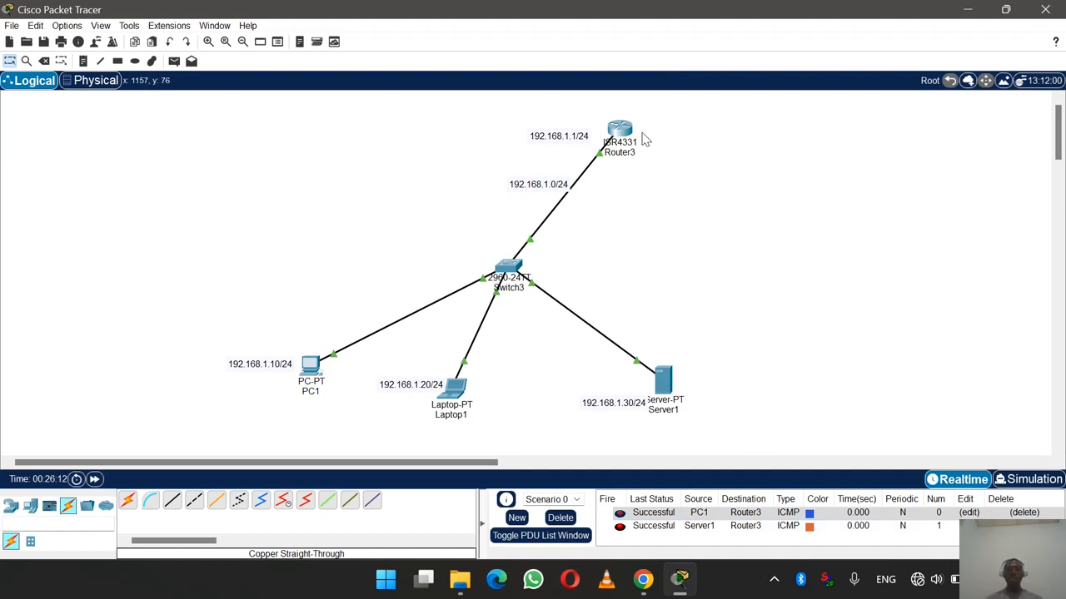
pyautogui.moveTo(628, 129)
# - Turn off Router3's GigabitEthernet0/0/0 port and clear its 192.168.1.1 address and subnet mask
pyautogui.click(620, 133)
pyautogui.moveTo(556, 93); pyautogui.dragTo(812, 110)
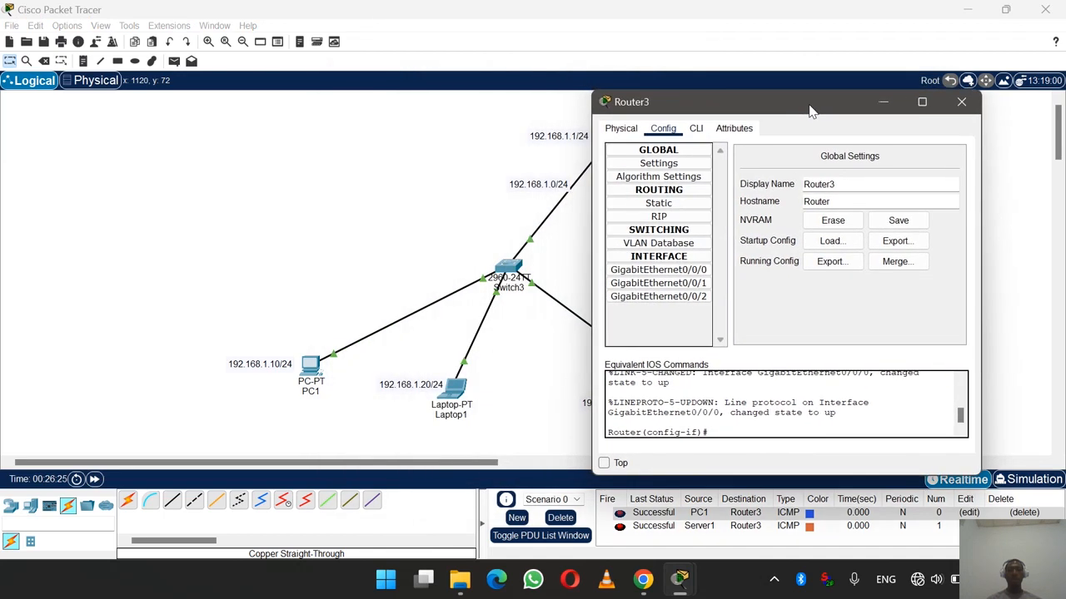
pyautogui.click(639, 131)
pyautogui.click(664, 129)
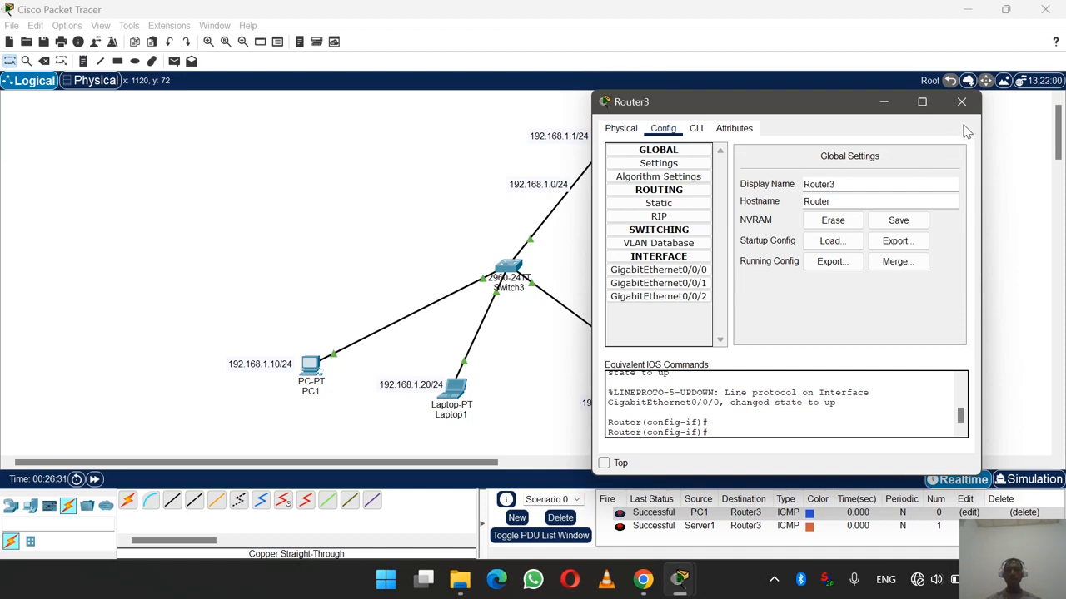
pyautogui.click(704, 271)
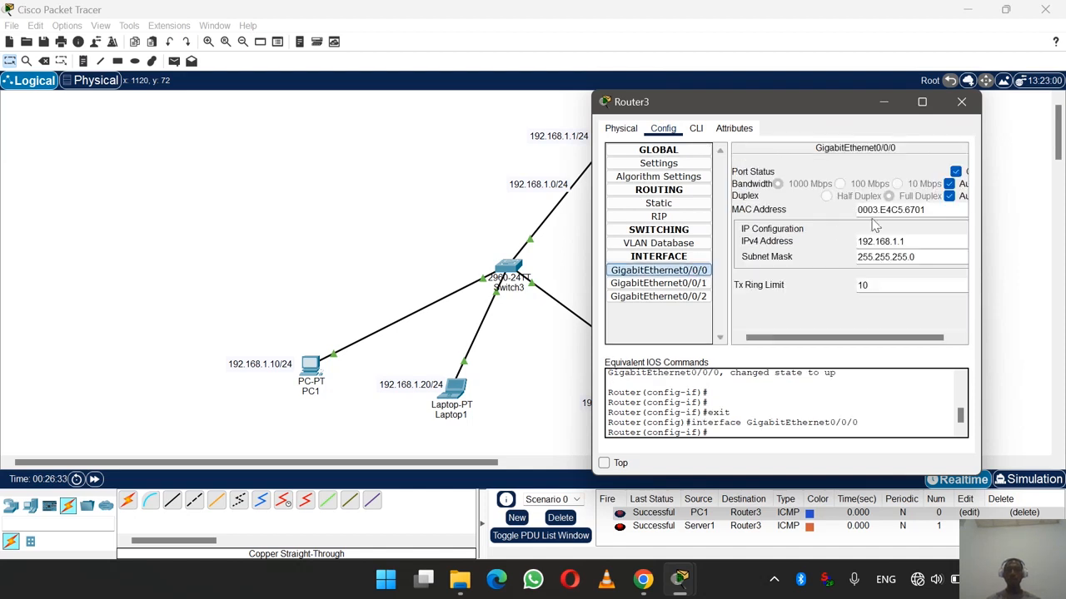
pyautogui.click(956, 173)
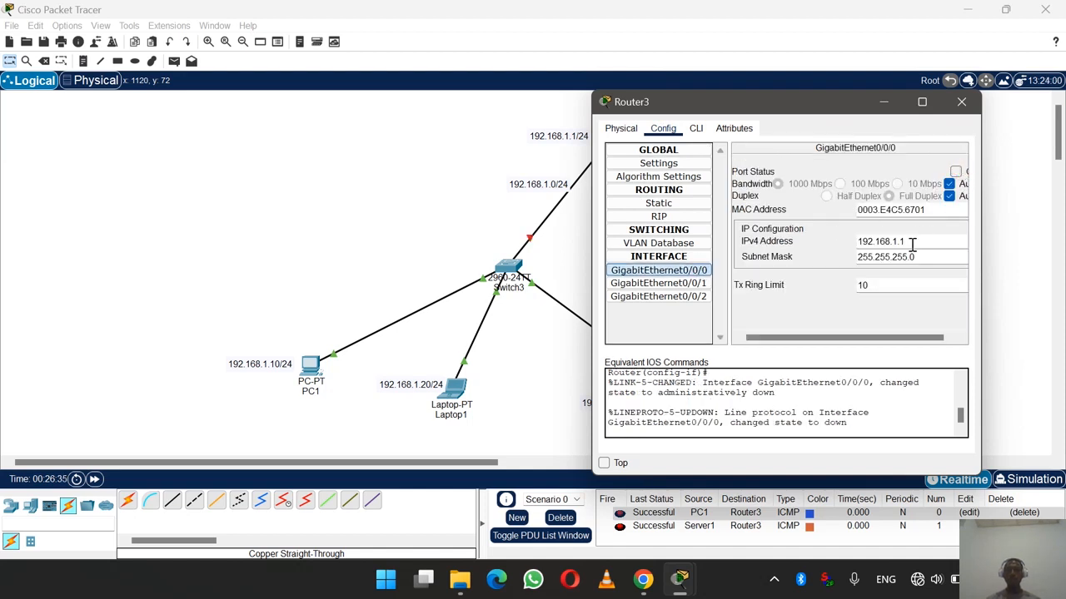
pyautogui.moveTo(912, 243); pyautogui.dragTo(804, 241)
pyautogui.press('BackSpace')
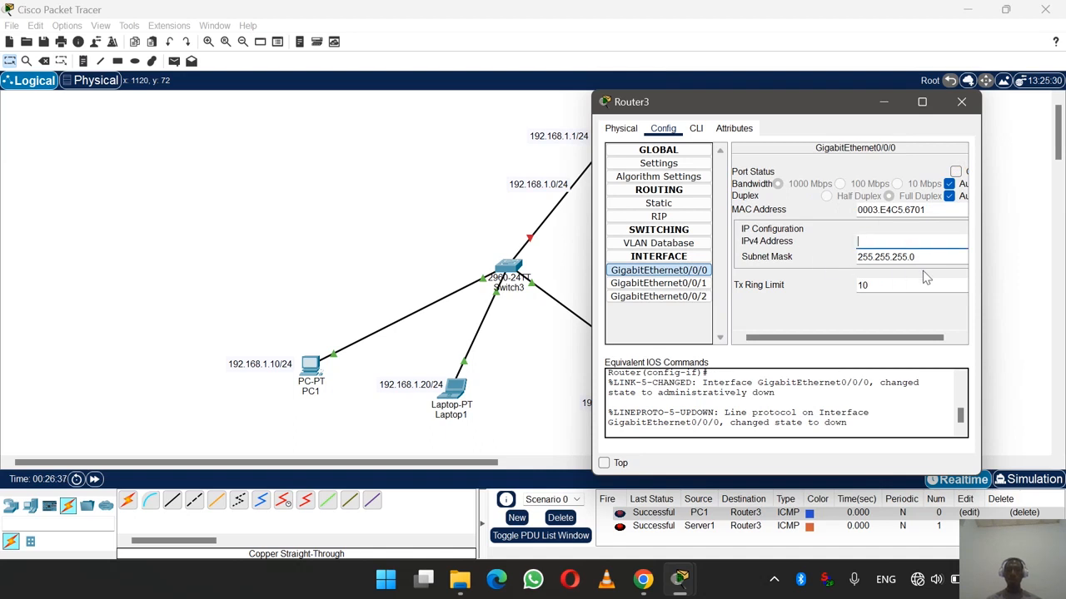
pyautogui.click(933, 257)
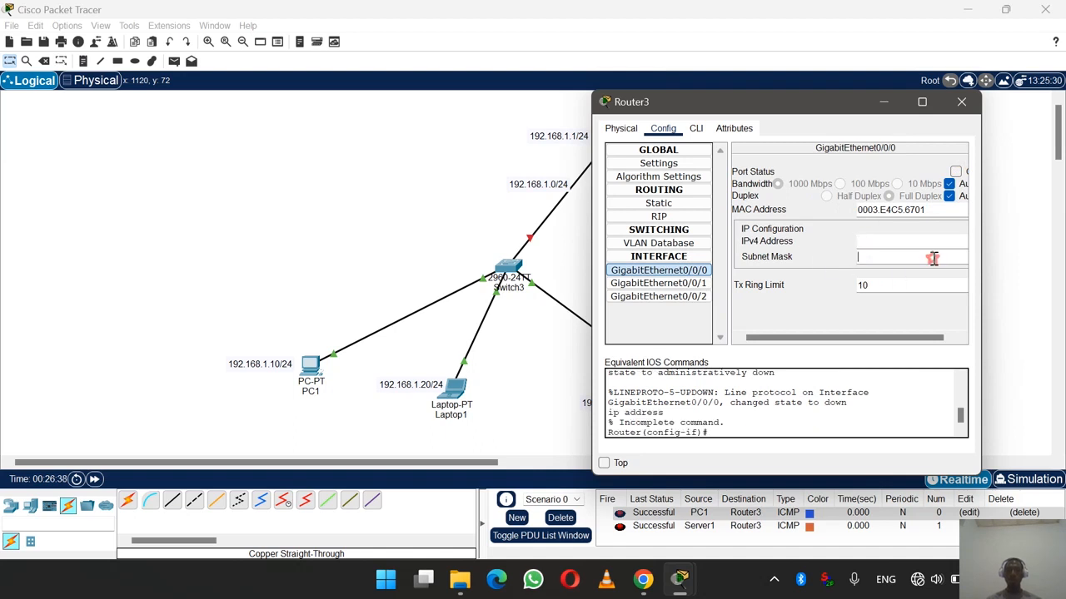
pyautogui.click(961, 107)
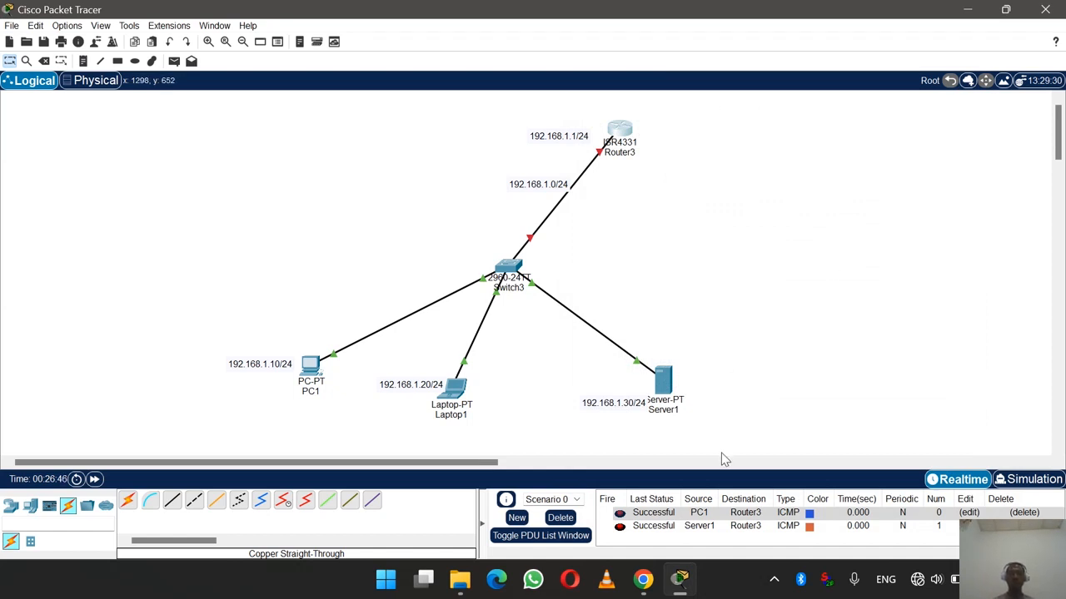
# - Browse to D: > COURS > YEAR 2 > 13.NETWORKING 2 and open ROUTER TO SUITCH.txt
pyautogui.moveTo(459, 579)
pyautogui.click(462, 510)
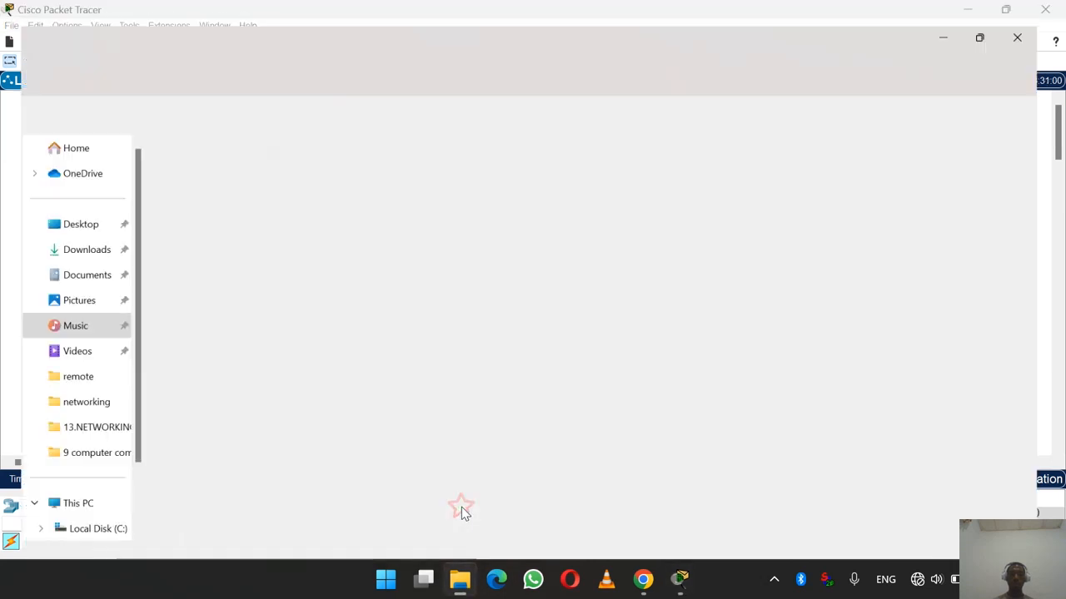
pyautogui.click(80, 504)
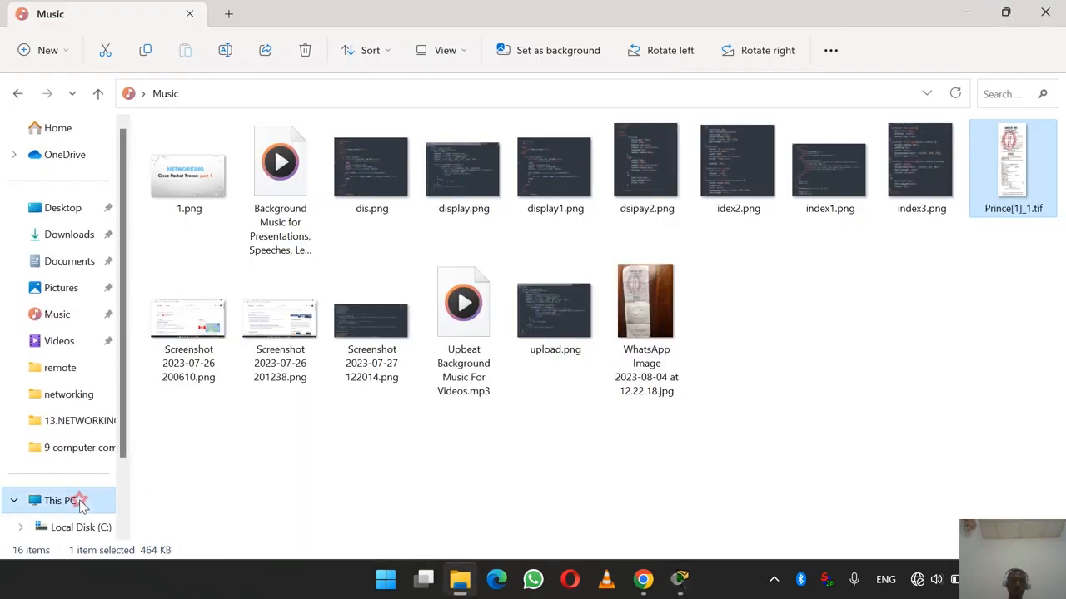
pyautogui.doubleClick(503, 177)
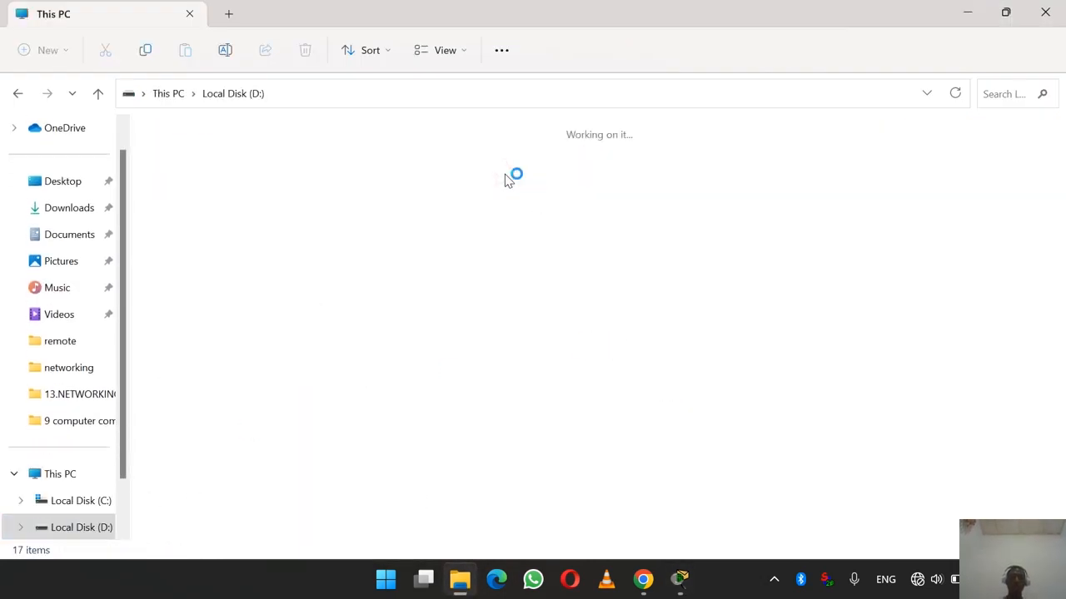
pyautogui.doubleClick(655, 187)
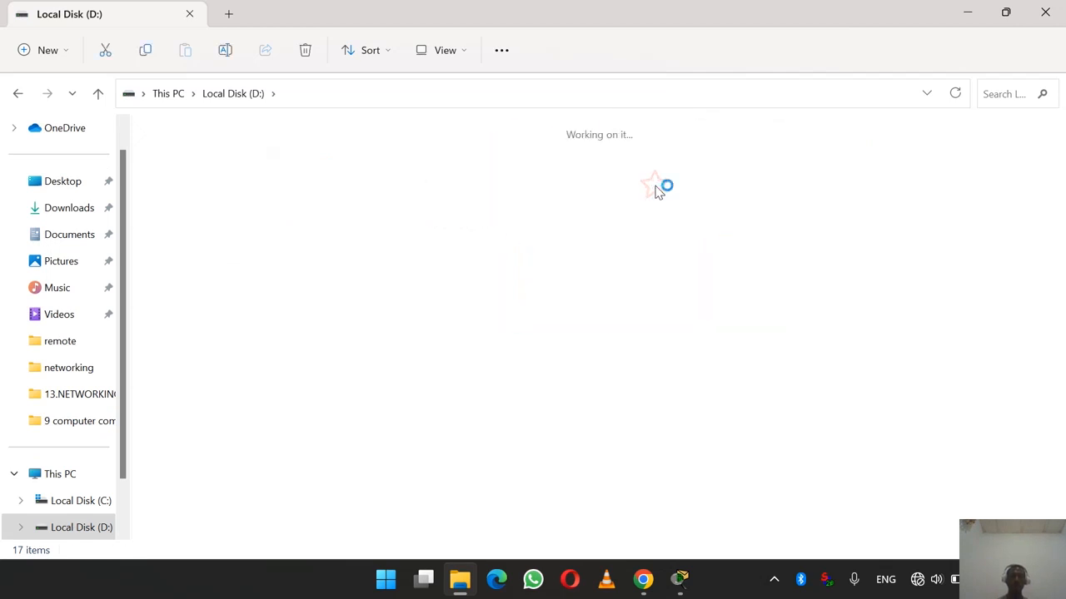
pyautogui.doubleClick(757, 211)
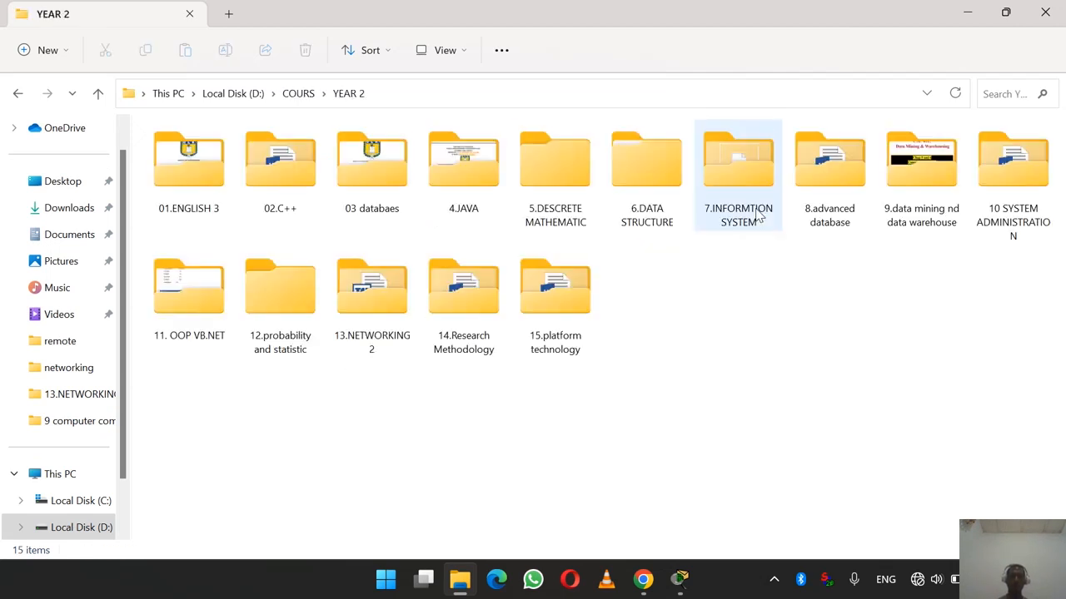
pyautogui.click(547, 320)
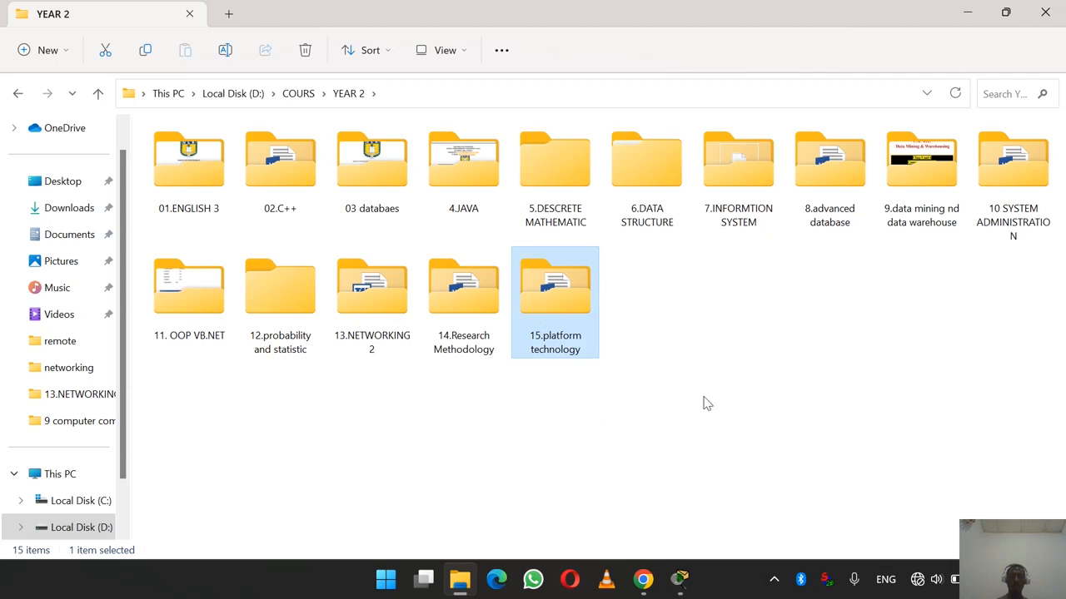
pyautogui.doubleClick(408, 309)
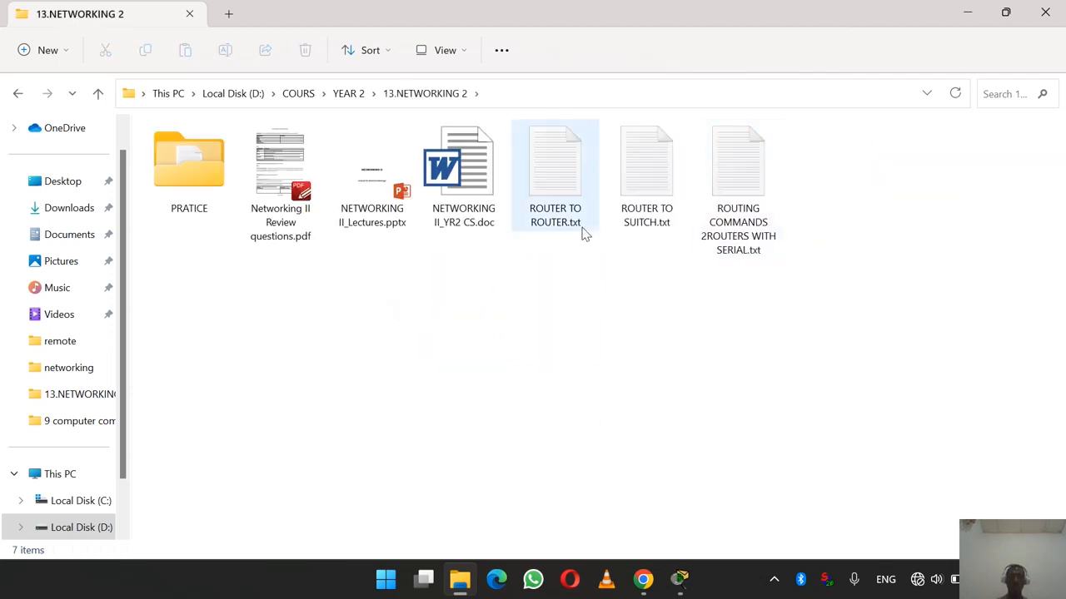
pyautogui.click(552, 198)
pyautogui.doubleClick(629, 193)
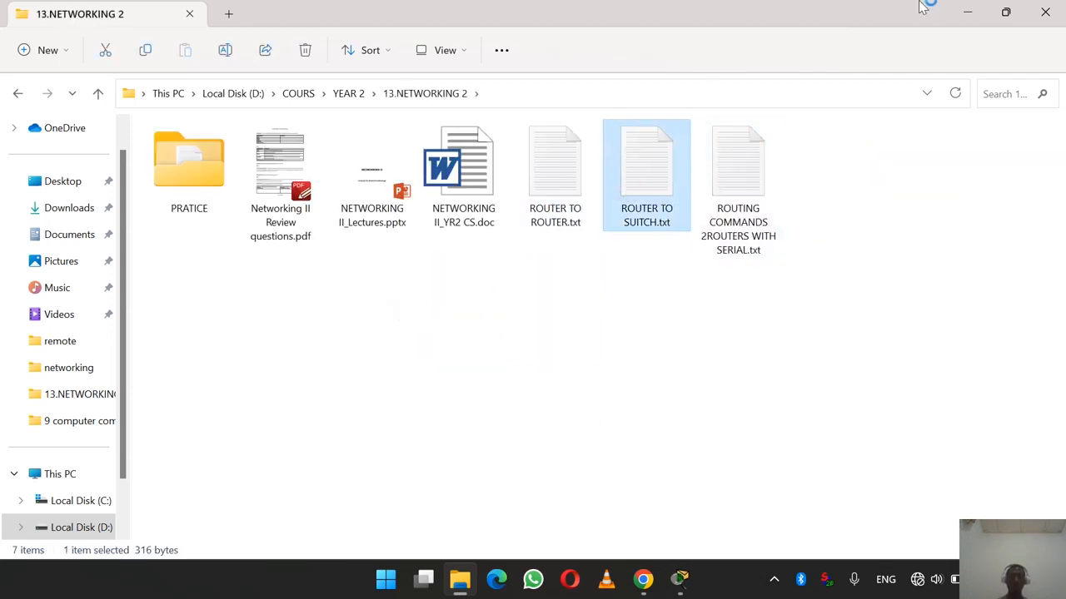
# - Review the ROUTER TO SUITCH.txt commands, minimize Notepad, and open Router3's device window
pyautogui.click(967, 10)
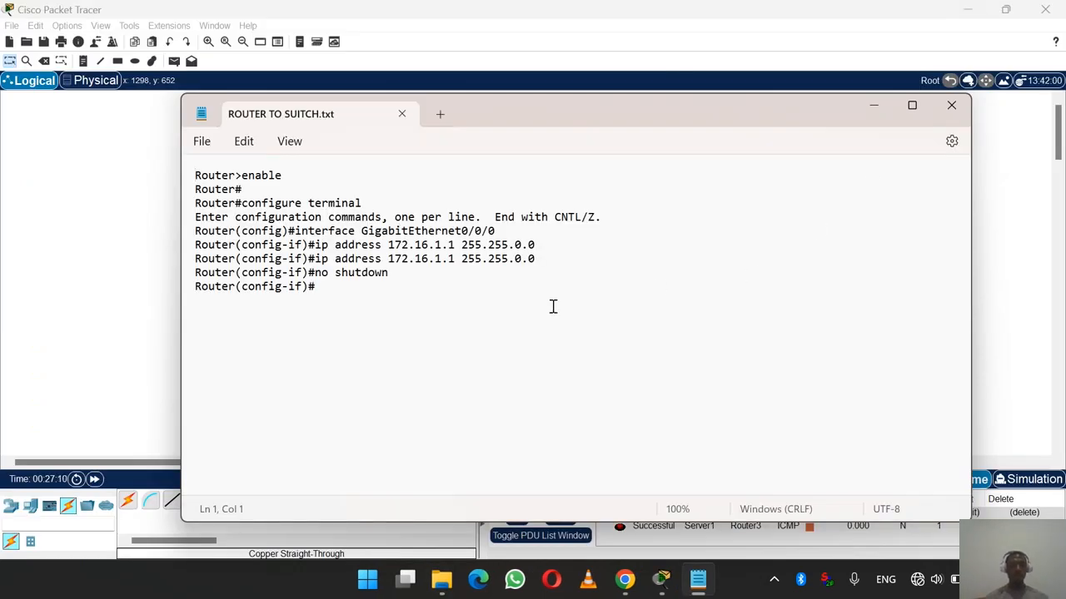
pyautogui.click(874, 105)
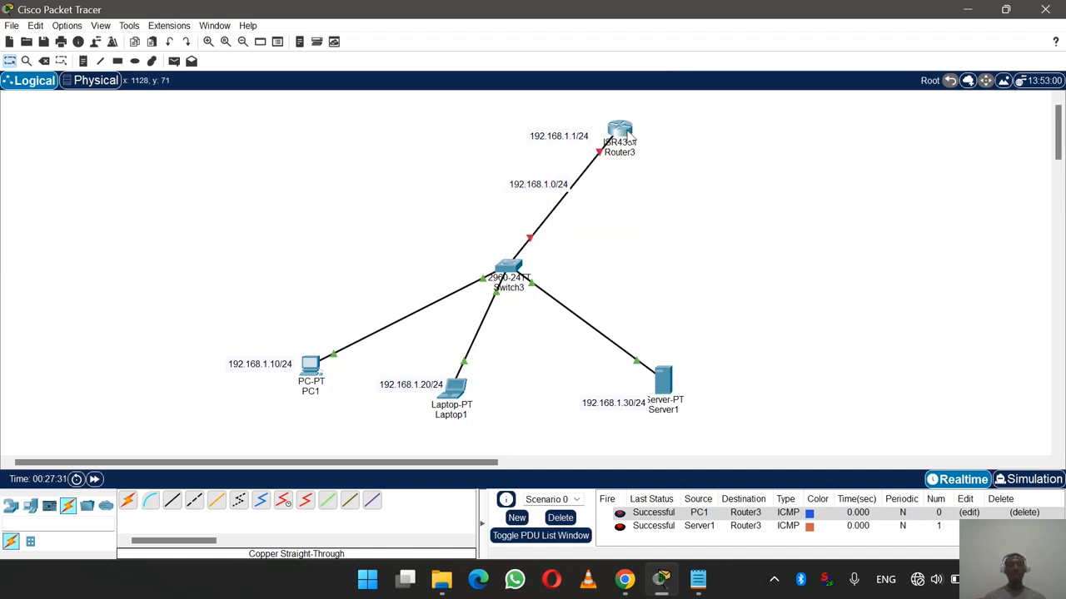
pyautogui.moveTo(630, 140)
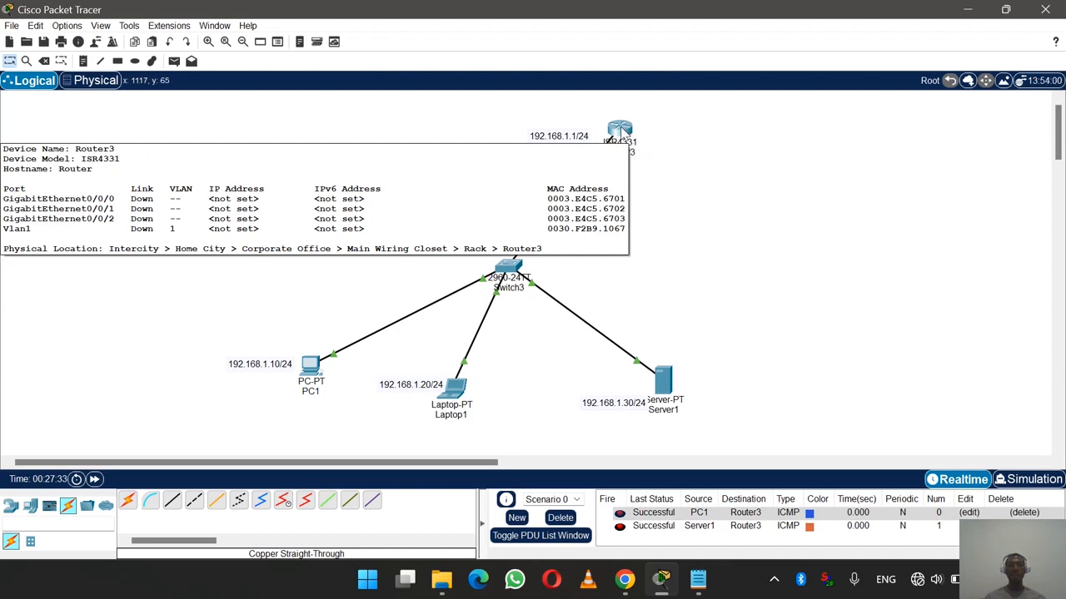
pyautogui.click(626, 135)
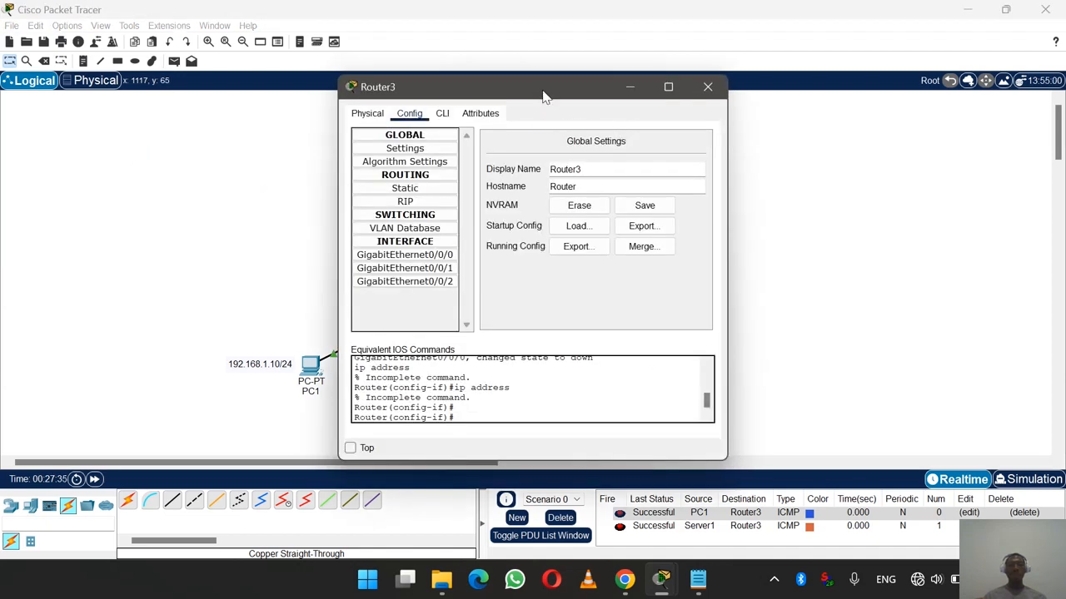
# - In Router3's CLI, run exit twice to get back to the Router# prompt
pyautogui.moveTo(542, 95); pyautogui.dragTo(783, 90)
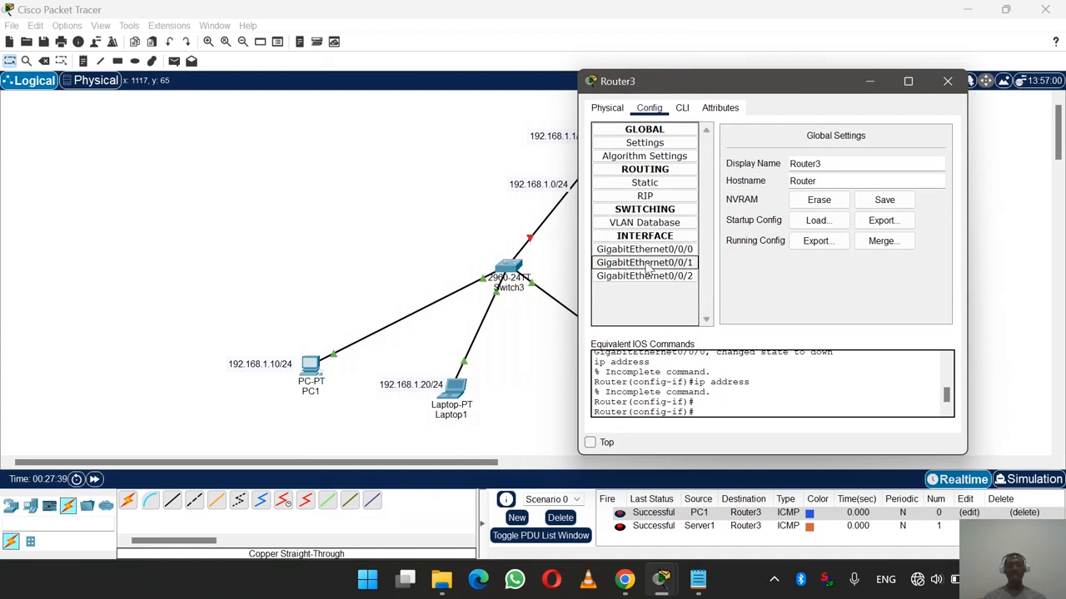
pyautogui.click(683, 109)
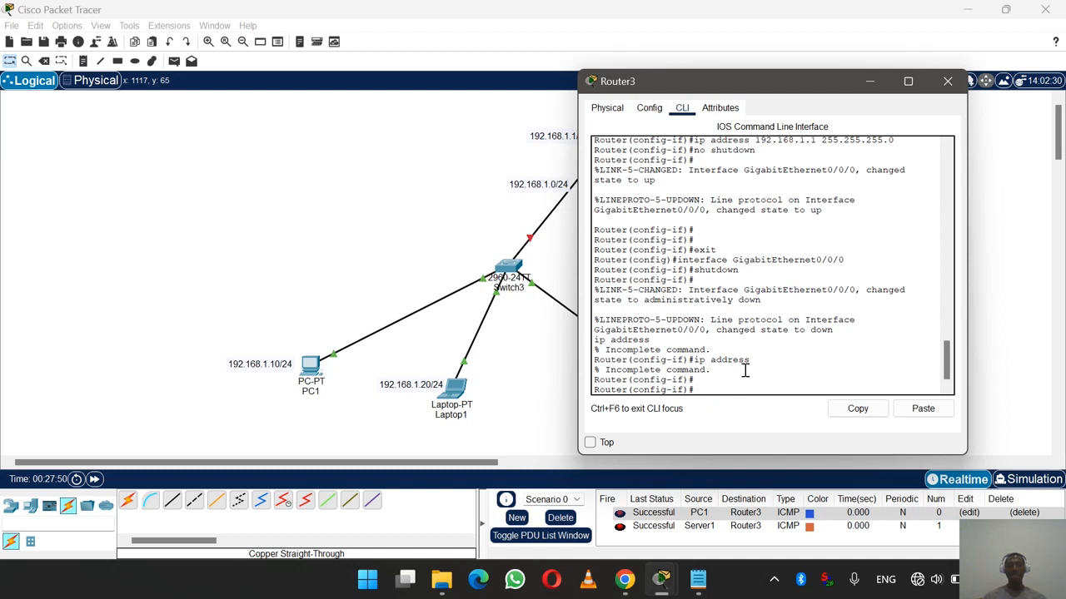
pyautogui.click(707, 392)
pyautogui.write('exi')
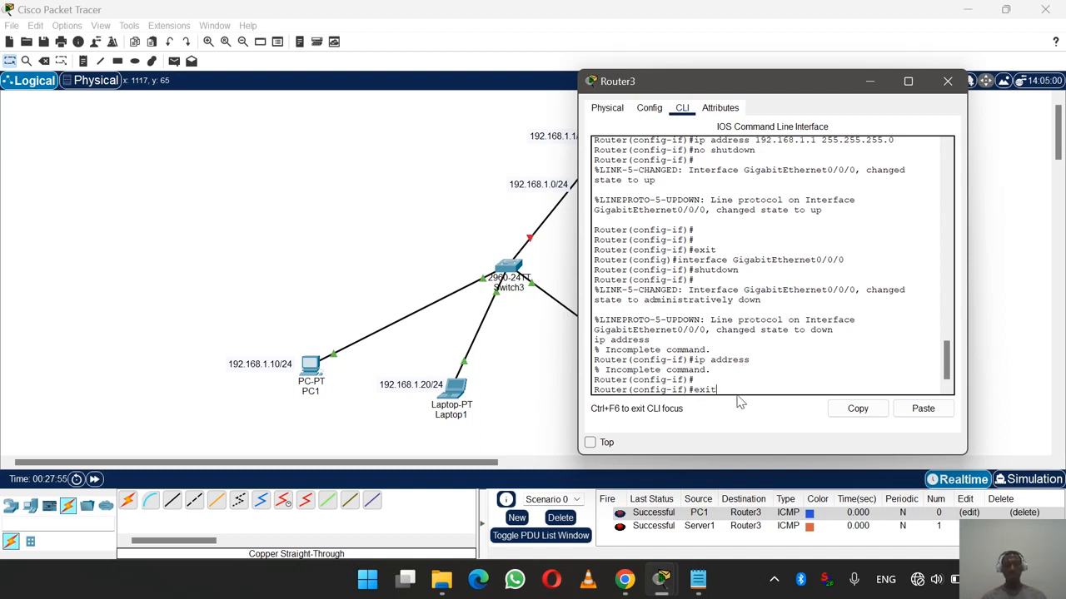
pyautogui.write('t')
pyautogui.press('Return')
pyautogui.write('ex')
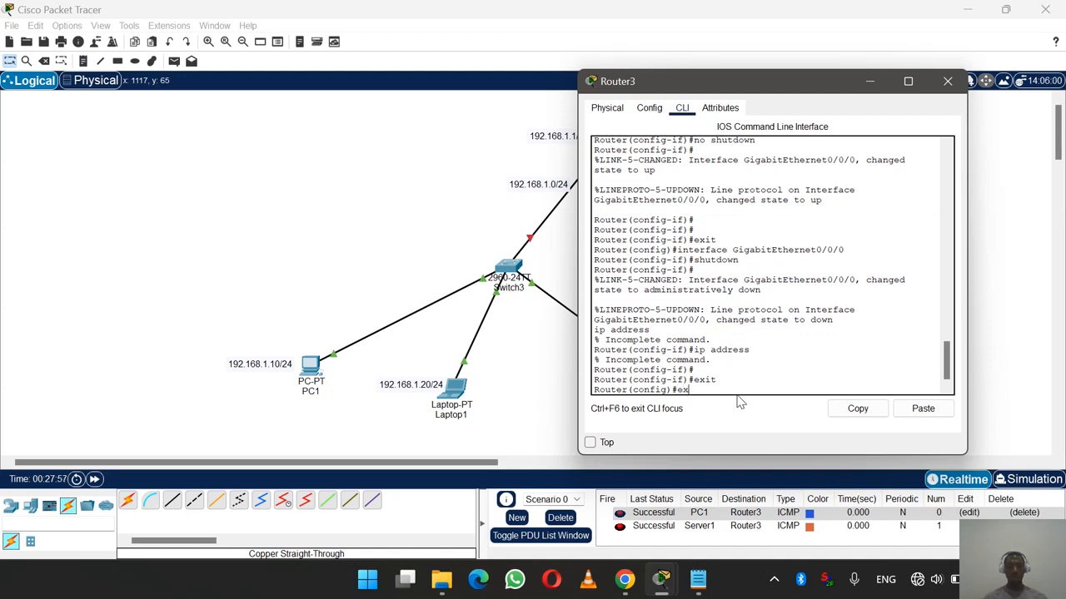
pyautogui.write('it')
pyautogui.press('Return')
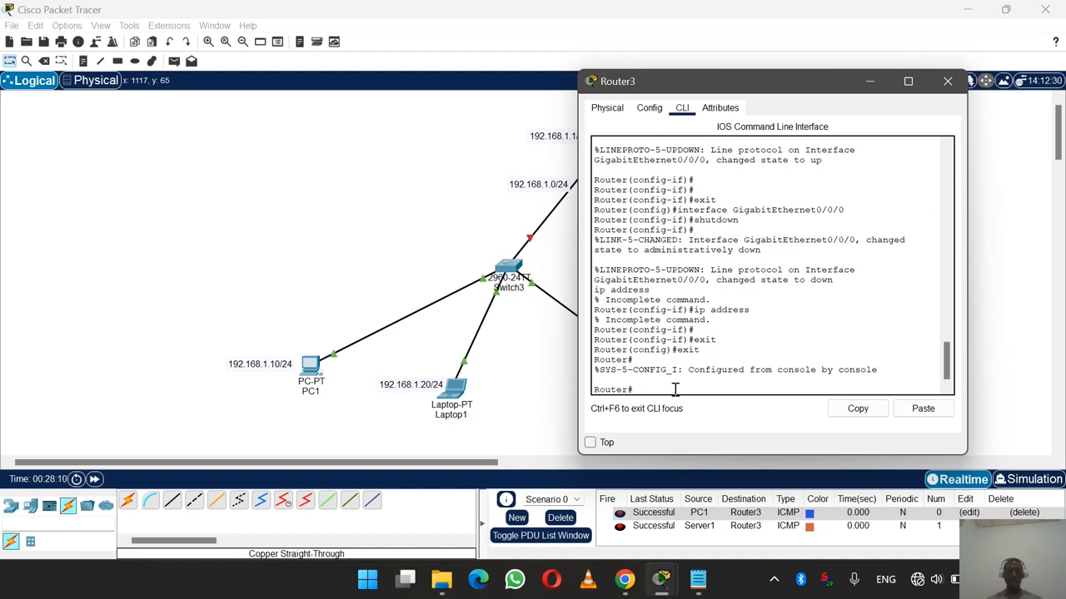
# - Run enable and conf t on Router3, then begin typing 'interface g'
pyautogui.write('enable')
pyautogui.press('Return')
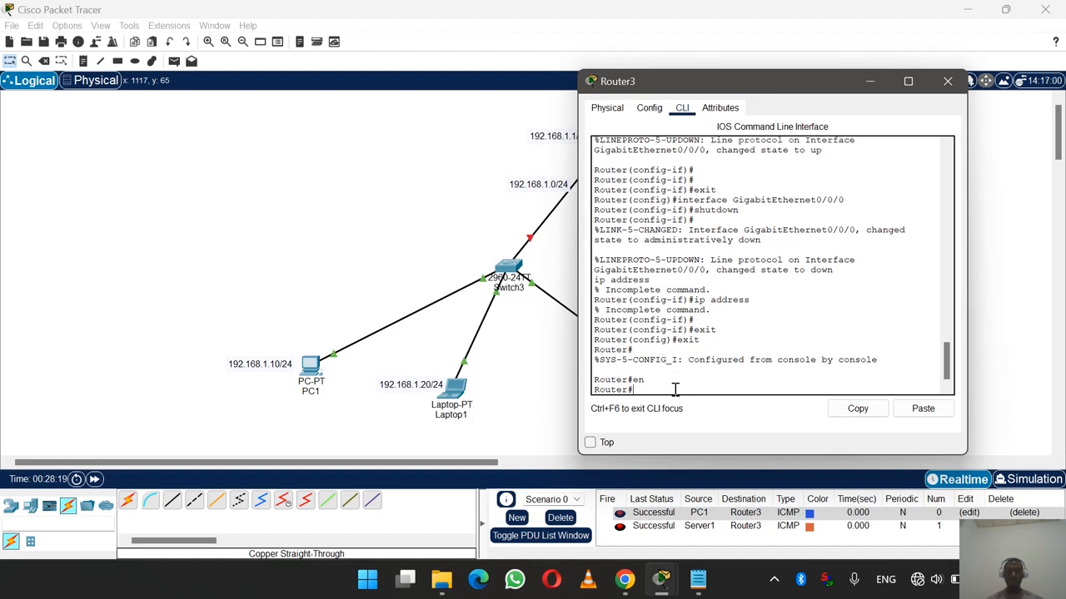
pyautogui.write('configure terminal')
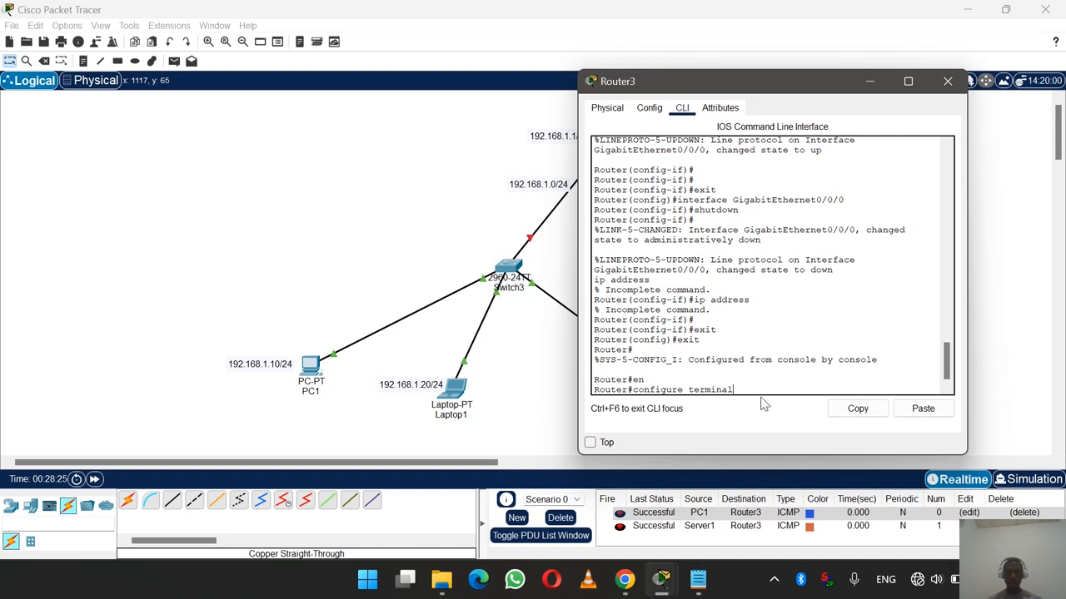
pyautogui.press('BackSpace')
pyautogui.press('BackSpace')
pyautogui.press('BackSpace')
pyautogui.press('BackSpace')
pyautogui.press('BackSpace')
pyautogui.press('BackSpace')
pyautogui.press('BackSpace')
pyautogui.press('BackSpace')
pyautogui.press('BackSpace')
pyautogui.press('BackSpace')
pyautogui.press('BackSpace')
pyautogui.press('BackSpace')
pyautogui.write('t')
pyautogui.press('Return')
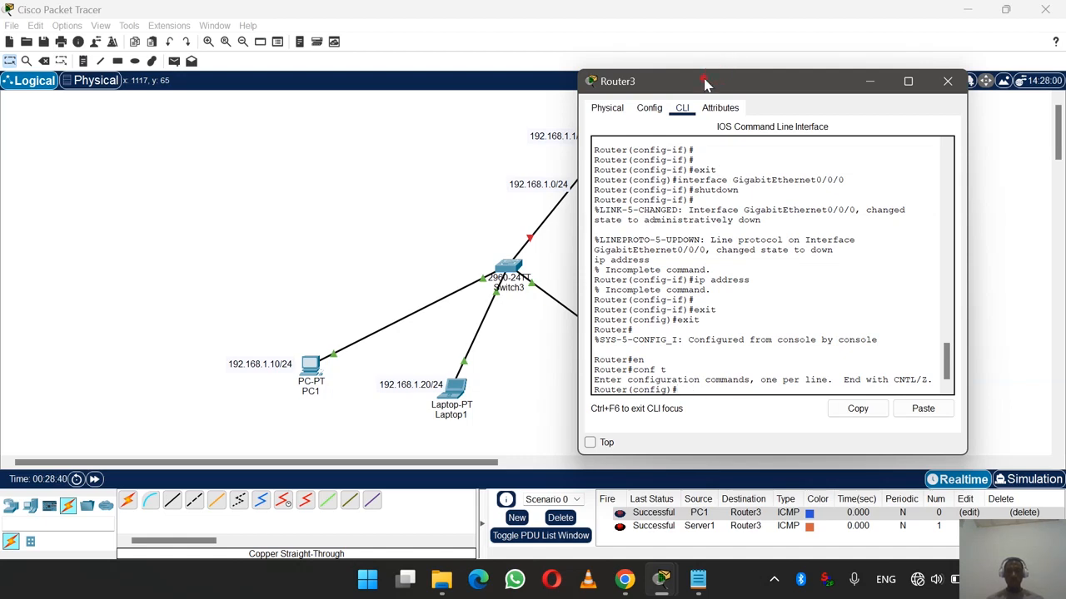
pyautogui.moveTo(705, 84); pyautogui.dragTo(764, 91)
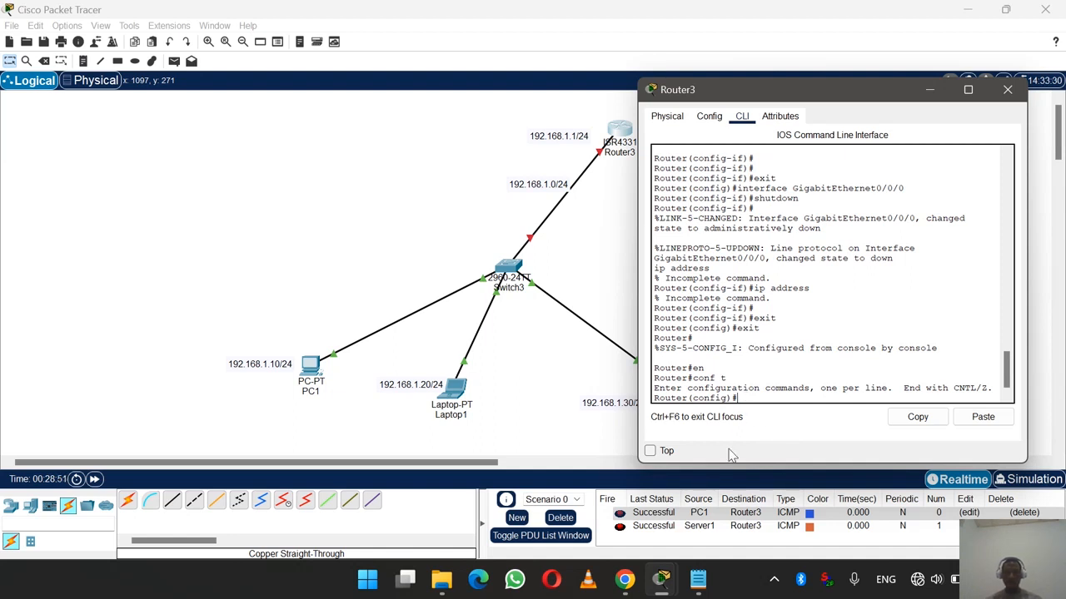
pyautogui.write('interface')
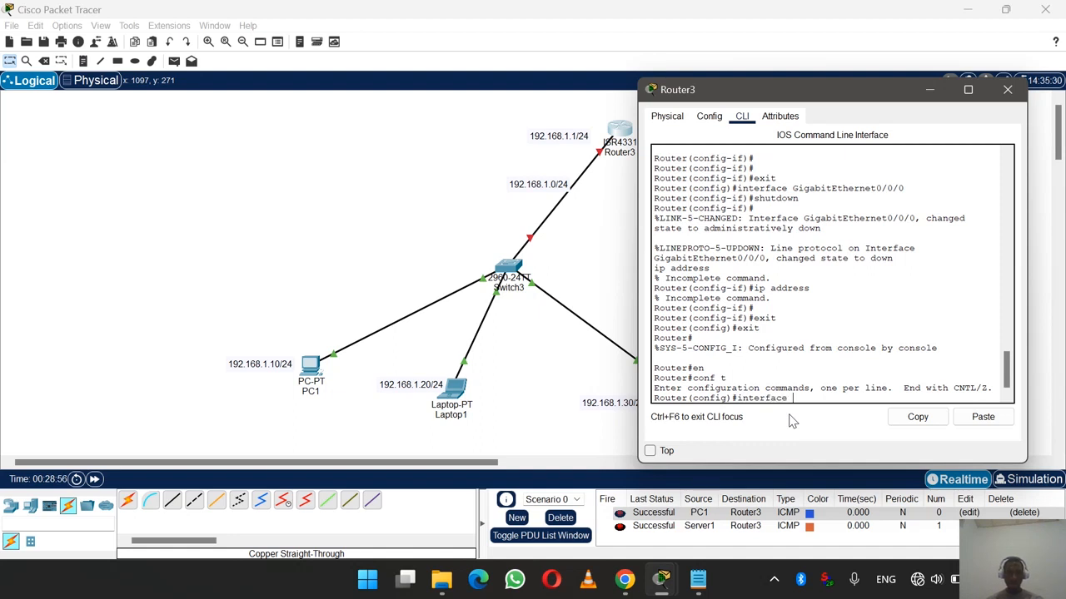
pyautogui.write(' g')
pyautogui.click(604, 159)
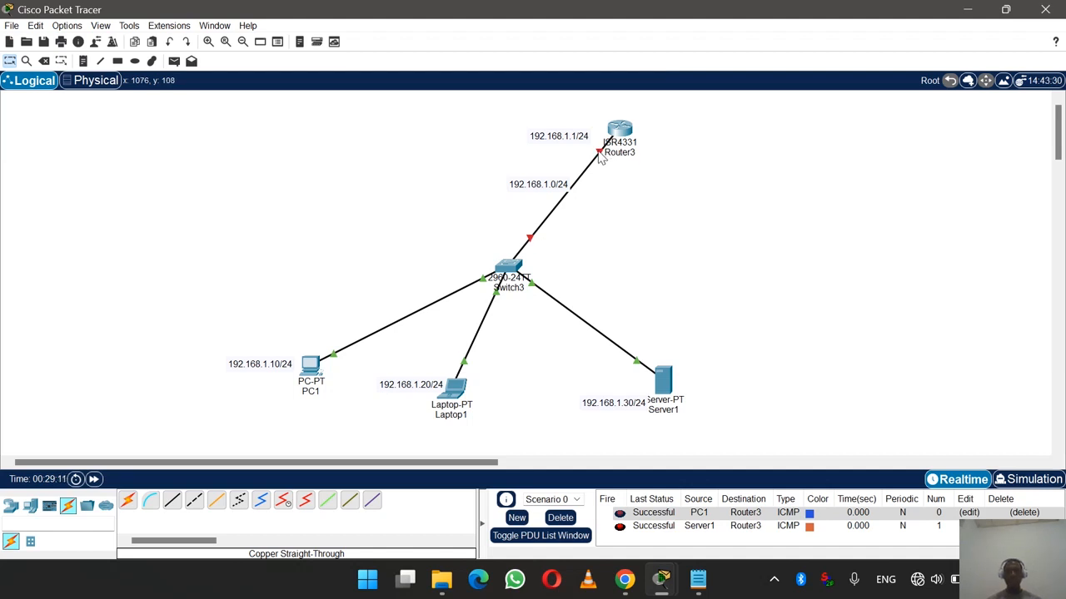
# - Enter interface g0/0/0 and set ip address 192.168.1.1 255.255.255.0
pyautogui.moveTo(666, 575)
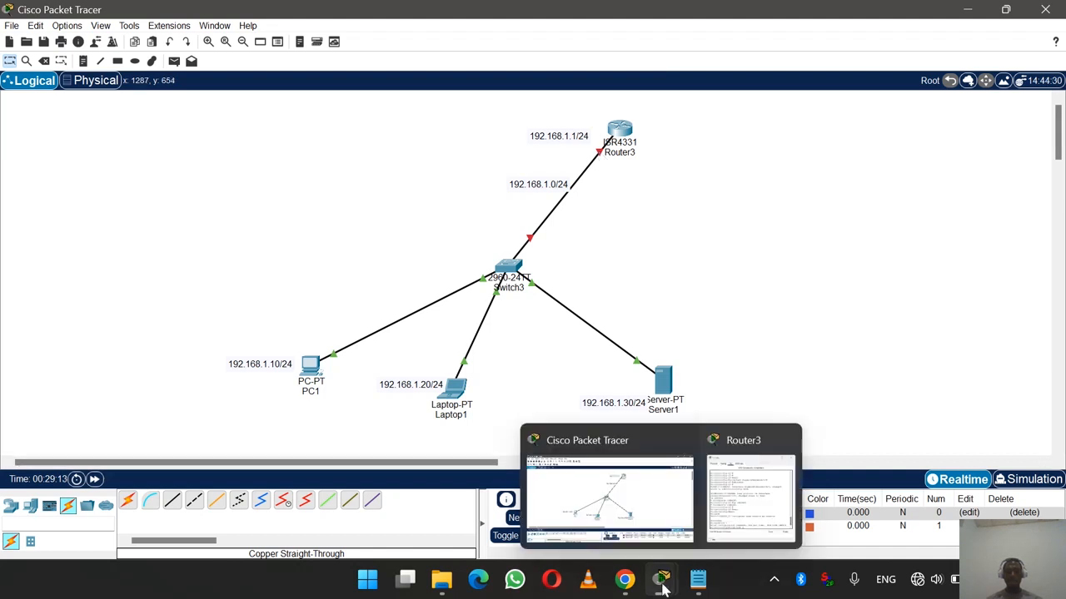
pyautogui.click(748, 507)
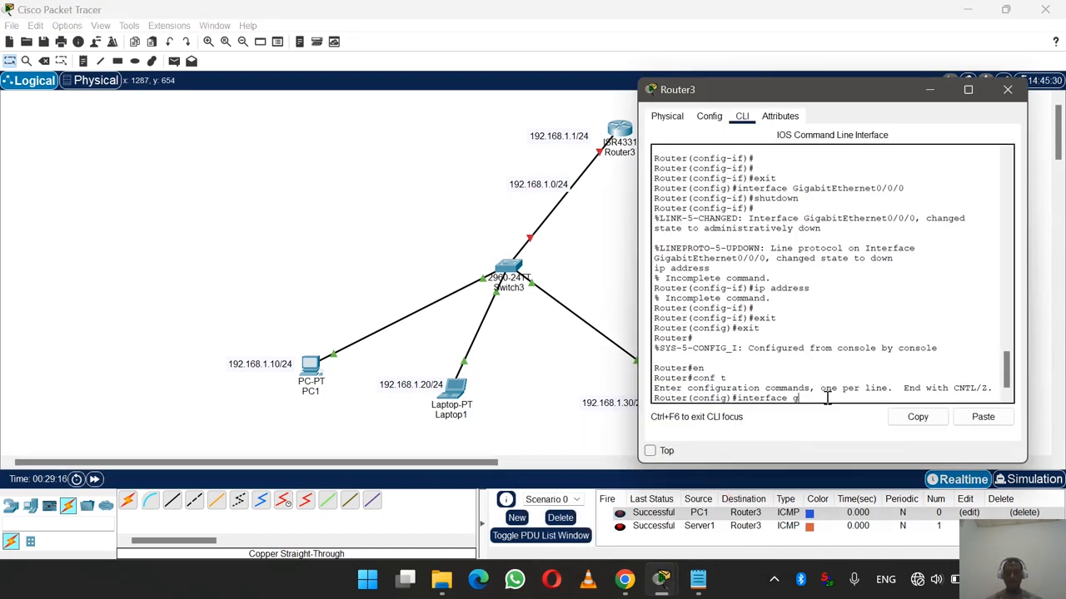
pyautogui.write('0')
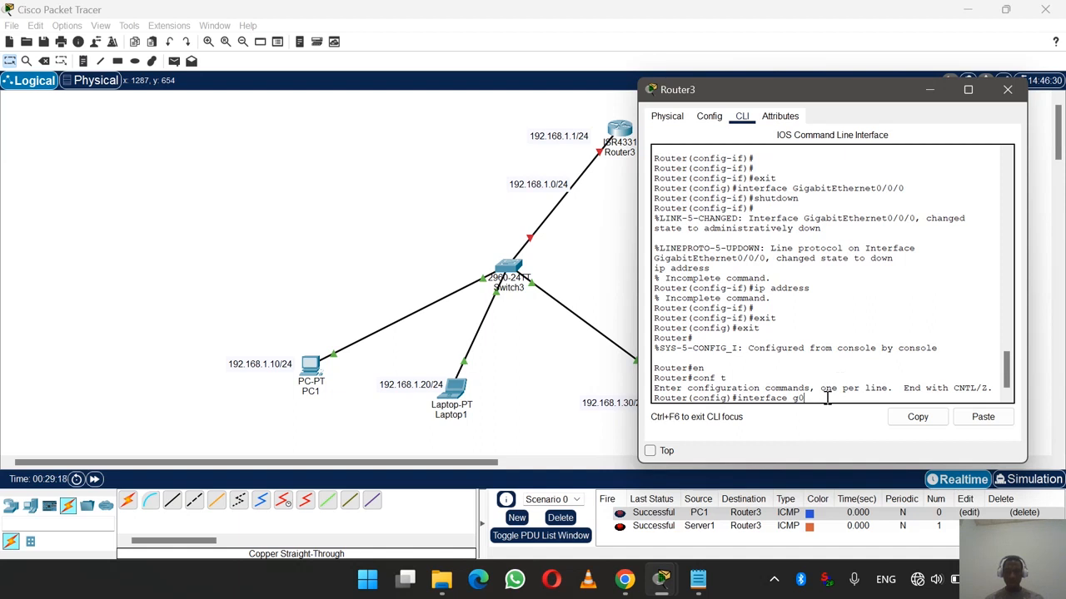
pyautogui.write('/0/0')
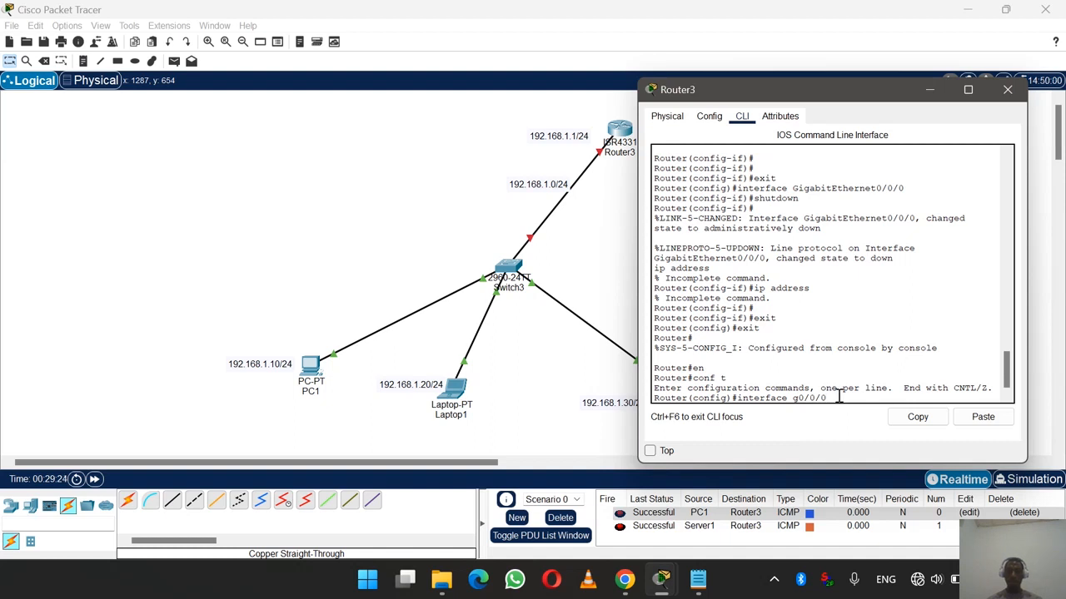
pyautogui.press('Return')
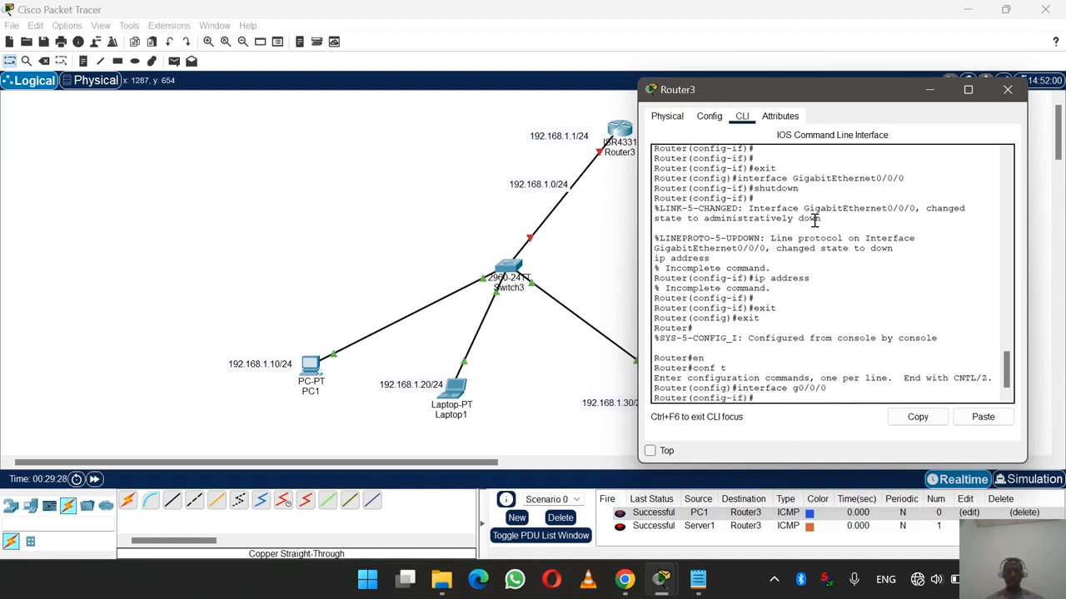
pyautogui.moveTo(815, 94); pyautogui.dragTo(844, 87)
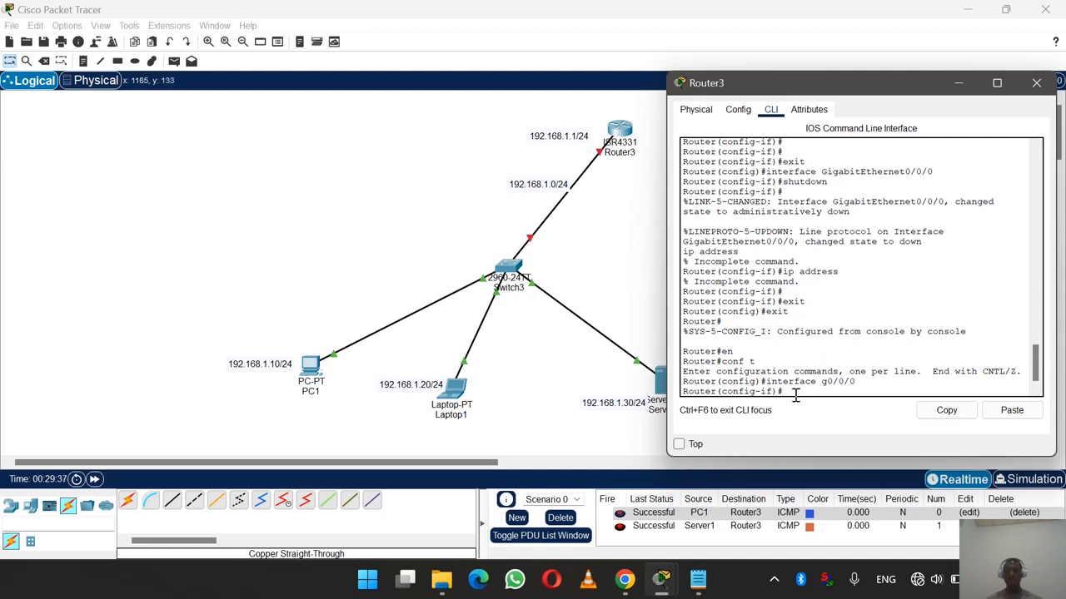
pyautogui.write('p address 19')
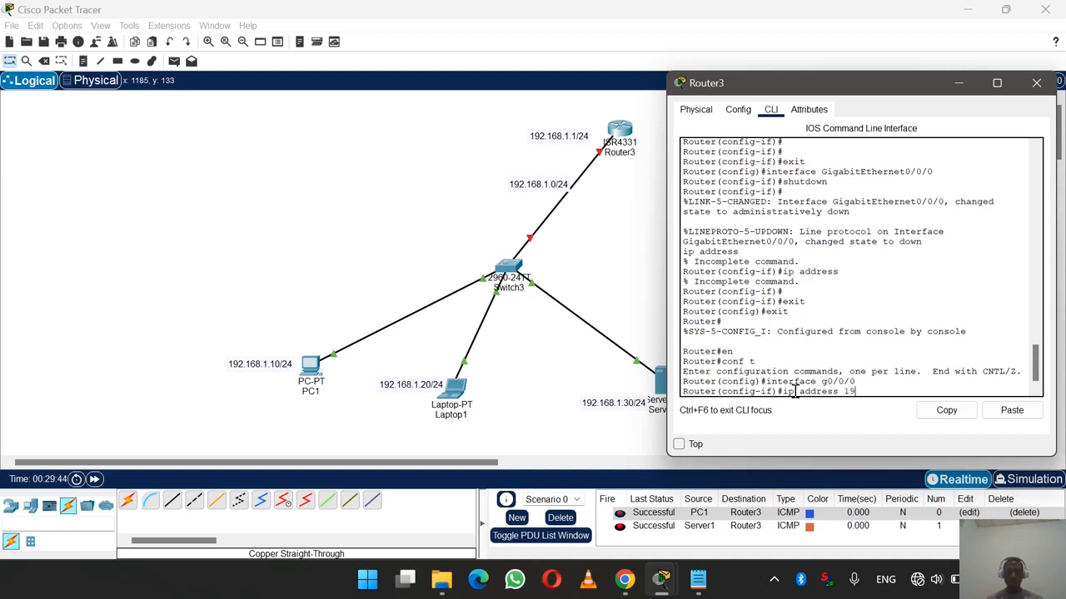
pyautogui.write('2.168.1.1 255')
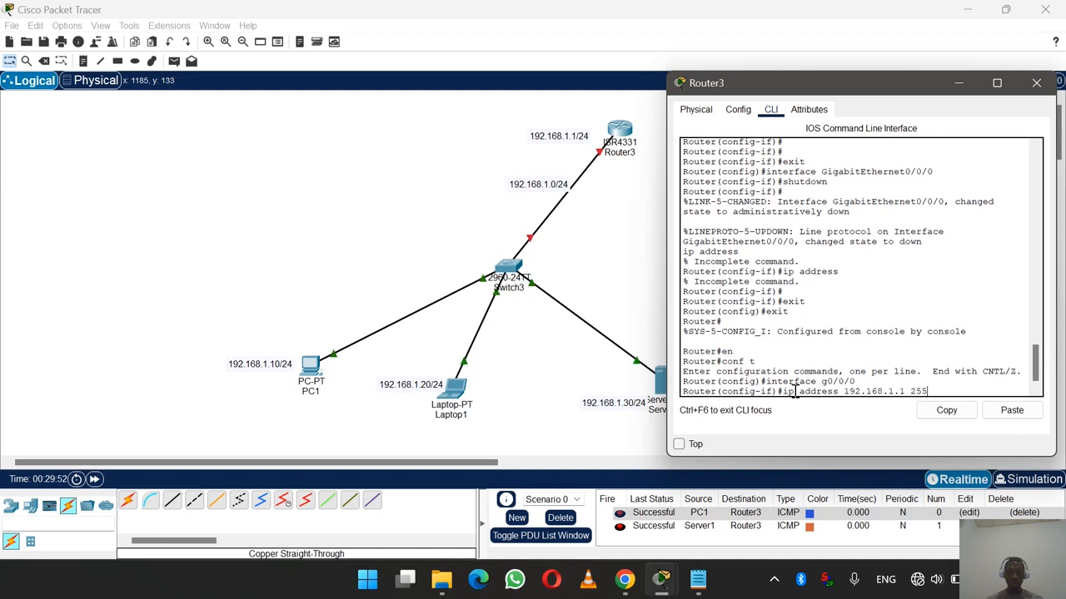
pyautogui.write('.255.255.0')
pyautogui.press('Return')
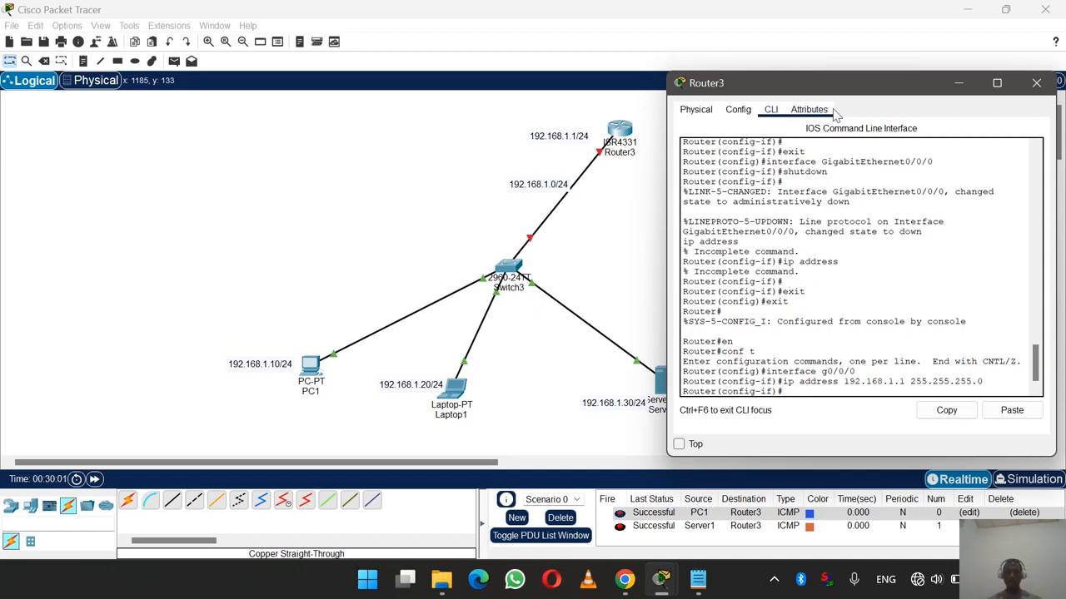
# - Bring GigabitEthernet0/0/0 up with a 'no sh' command, then return to the topology
pyautogui.moveTo(825, 87); pyautogui.dragTo(719, 83)
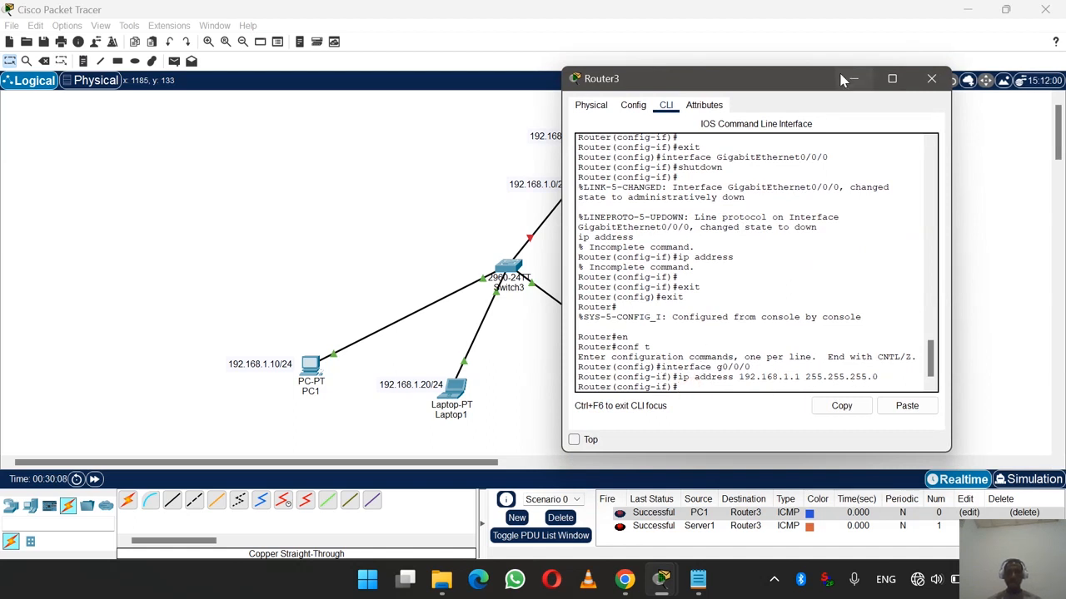
pyautogui.moveTo(794, 81); pyautogui.dragTo(867, 83)
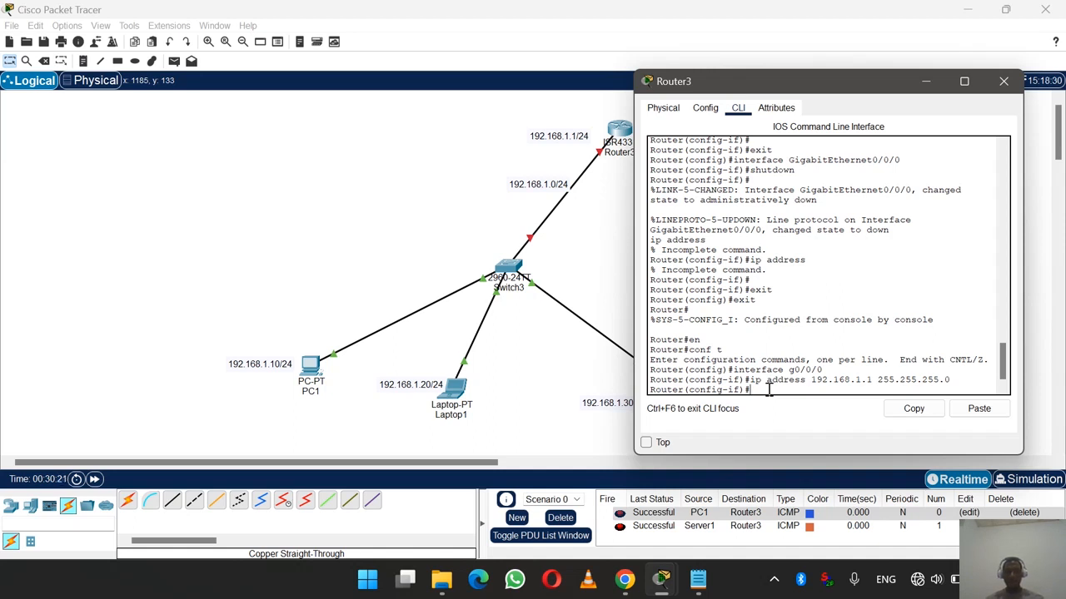
pyautogui.write('no sh')
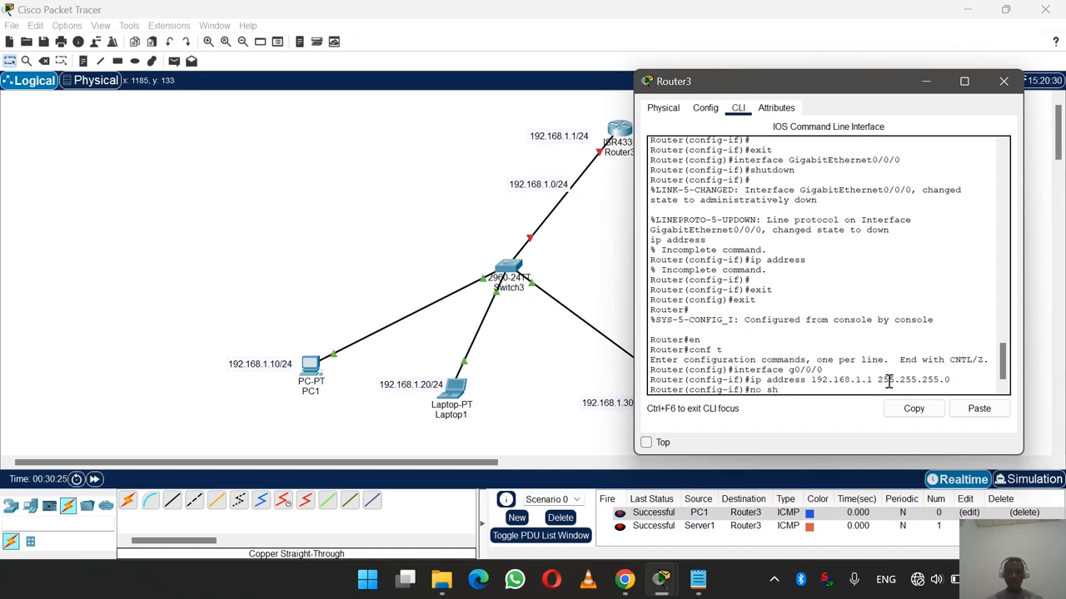
pyautogui.write('urtdow')
pyautogui.press('BackSpace')
pyautogui.press('BackSpace')
pyautogui.press('BackSpace')
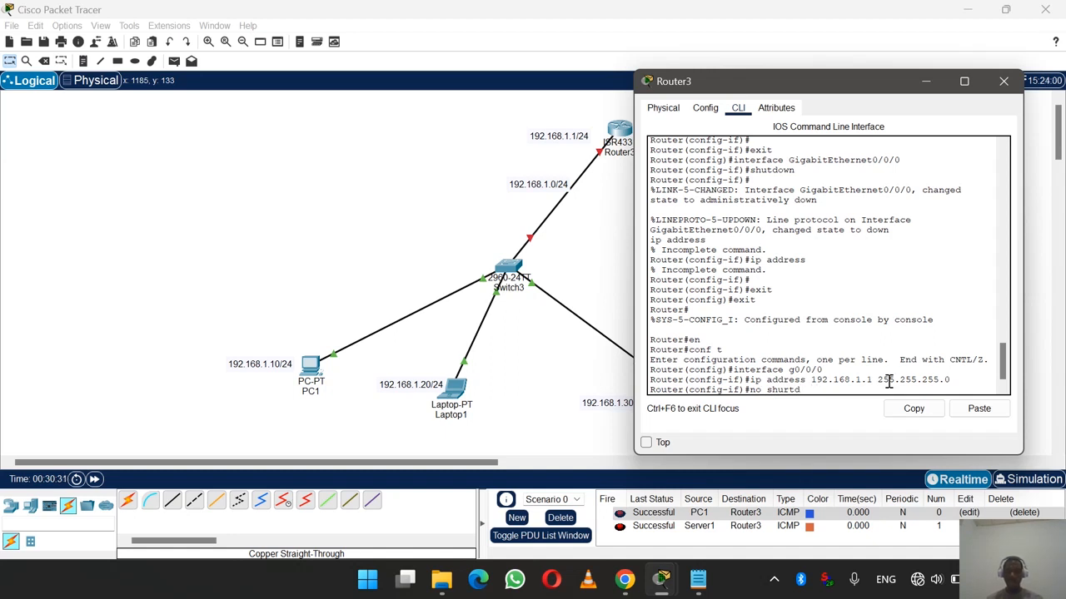
pyautogui.press('BackSpace')
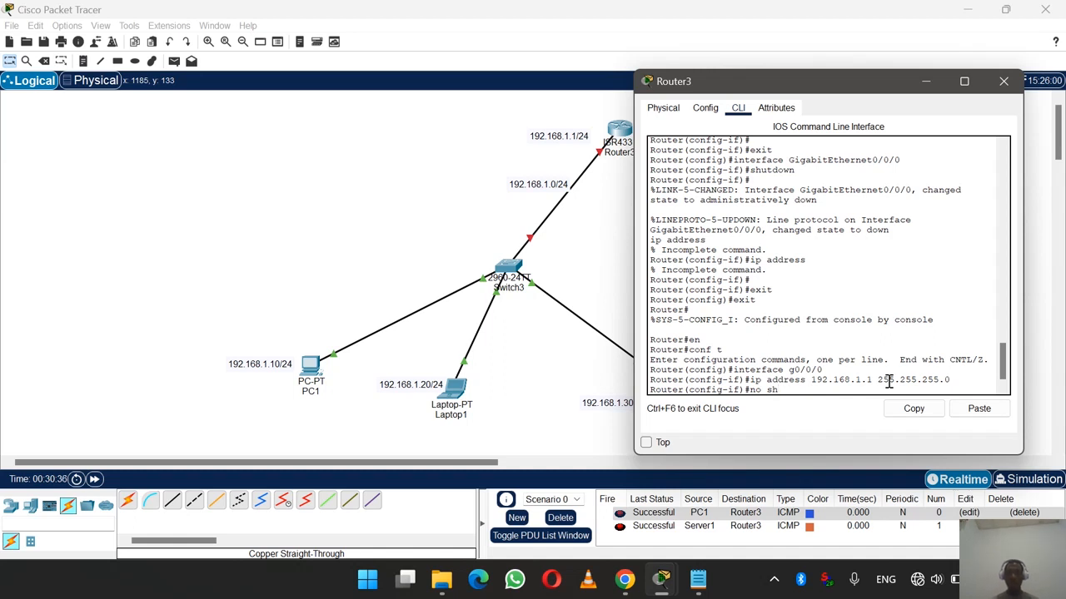
pyautogui.press('Return')
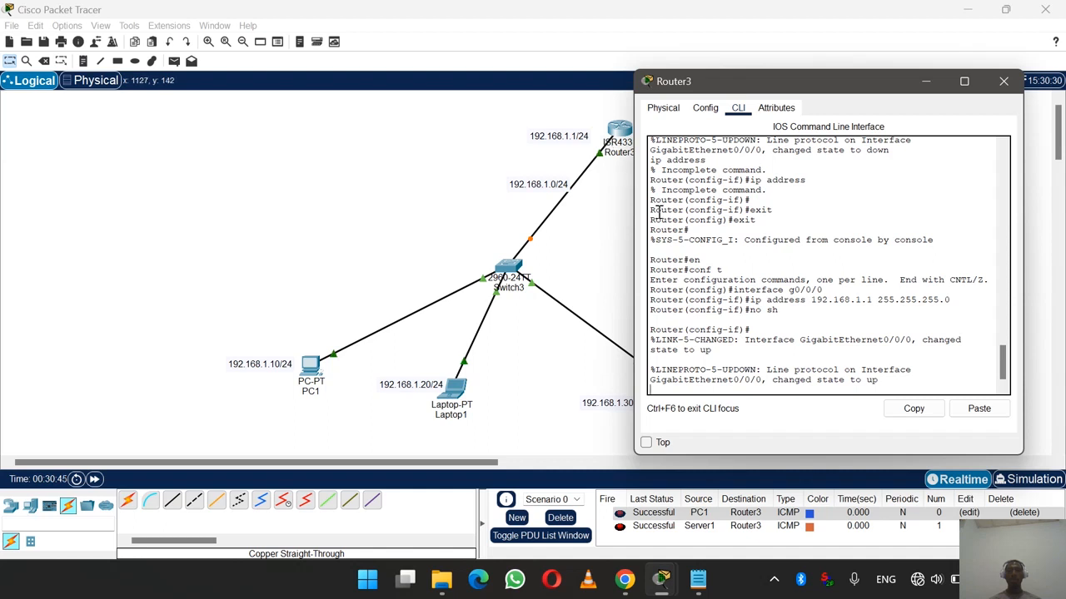
pyautogui.click(613, 284)
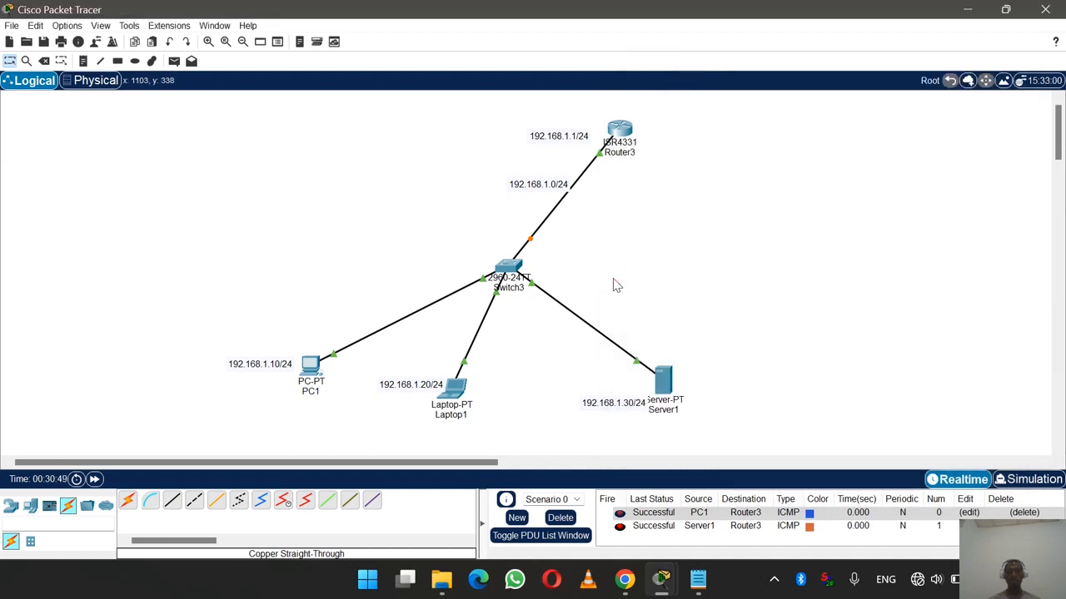
# - Delete all earlier PDU ping entries under Scenario 0
pyautogui.click(559, 518)
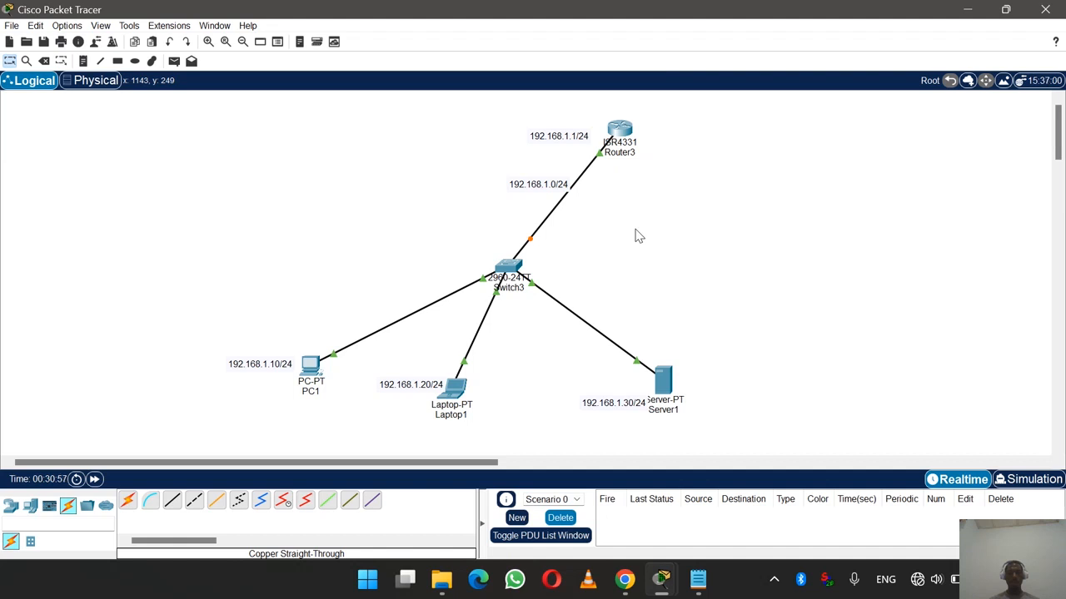
pyautogui.hscroll(2, 635, 232)
pyautogui.hscroll(-1, 635, 231)
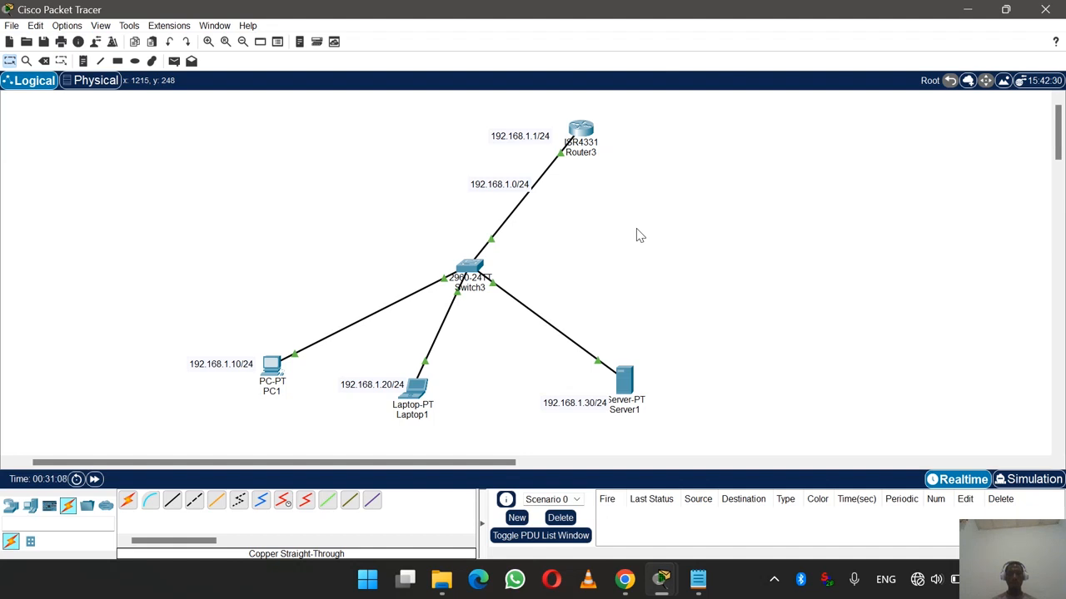
# - Ping Router3 from PC1 twice, the retry succeeding, then start a Server1 ping
pyautogui.click(174, 62)
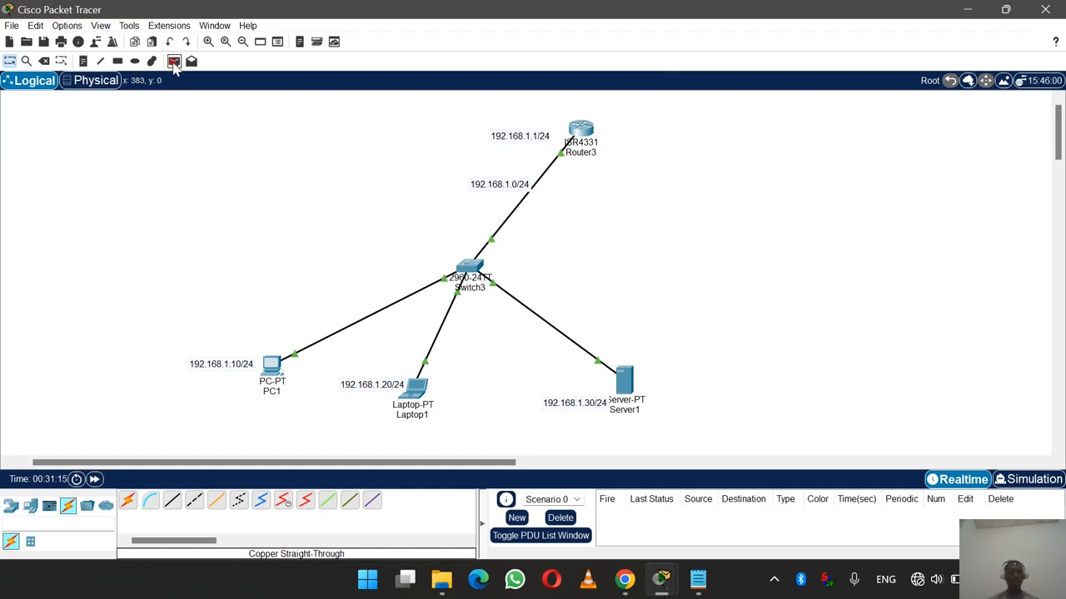
pyautogui.click(272, 366)
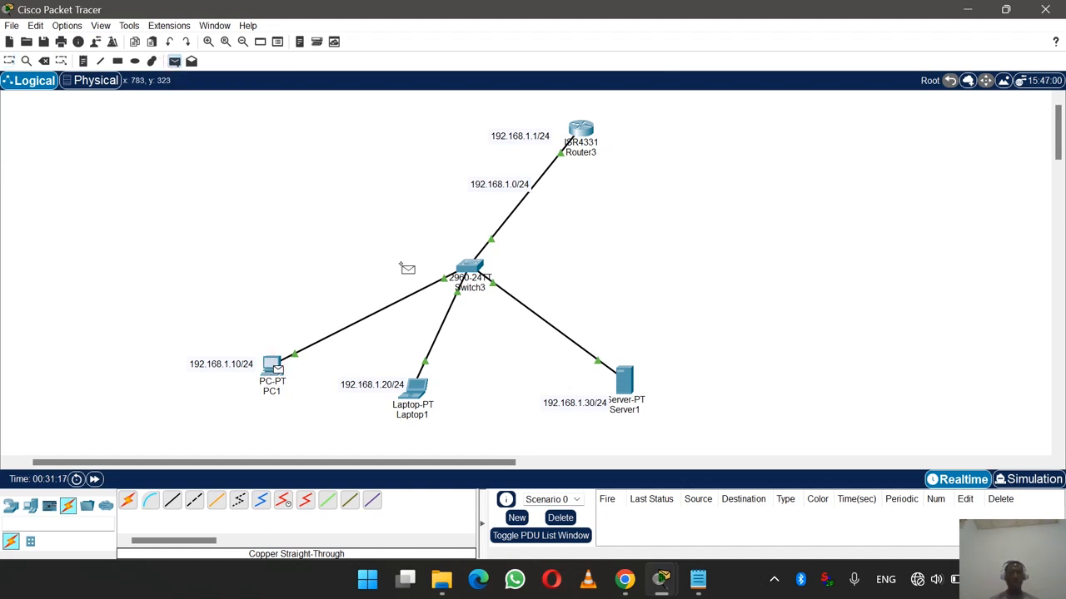
pyautogui.click(588, 130)
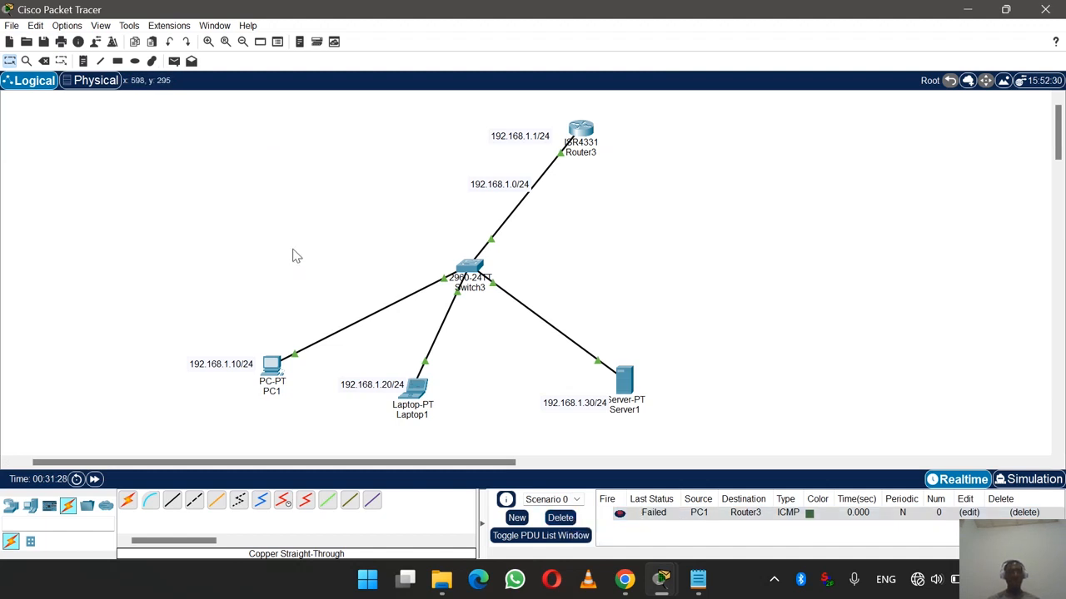
pyautogui.click(174, 61)
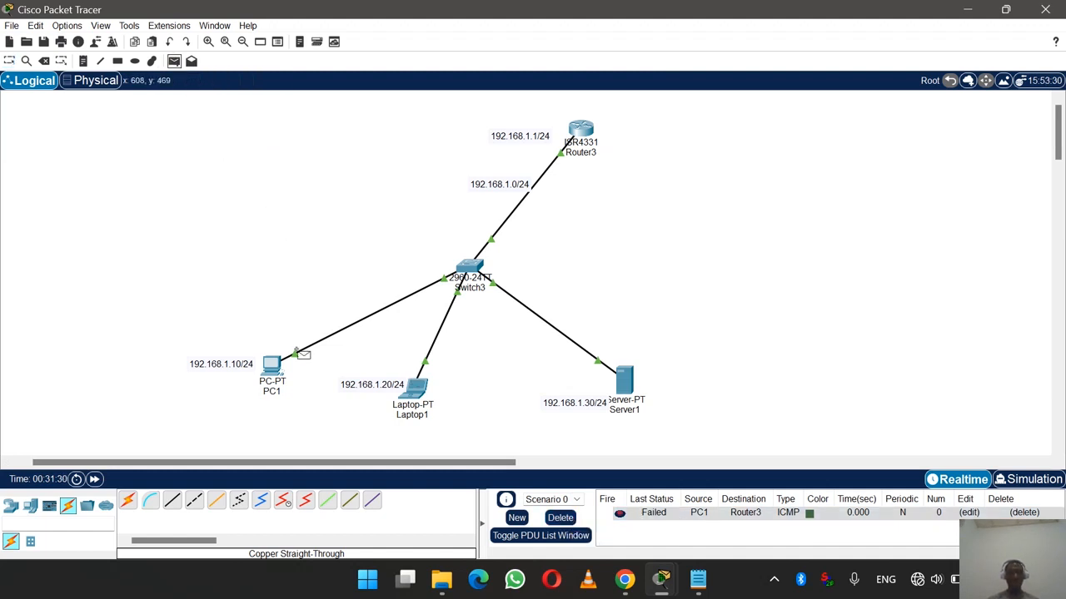
pyautogui.click(272, 367)
pyautogui.click(581, 129)
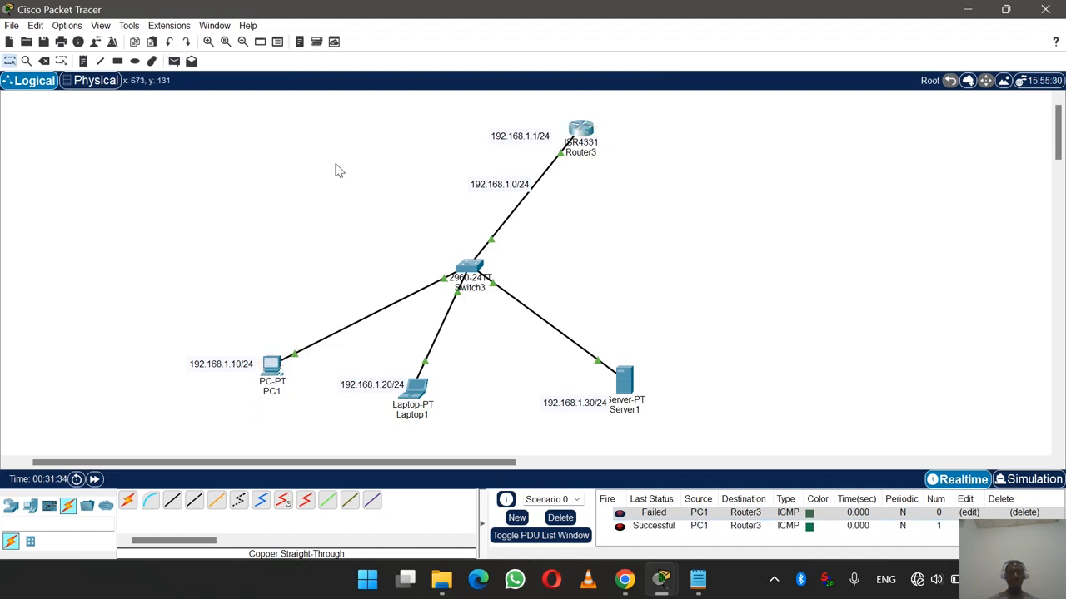
pyautogui.click(174, 60)
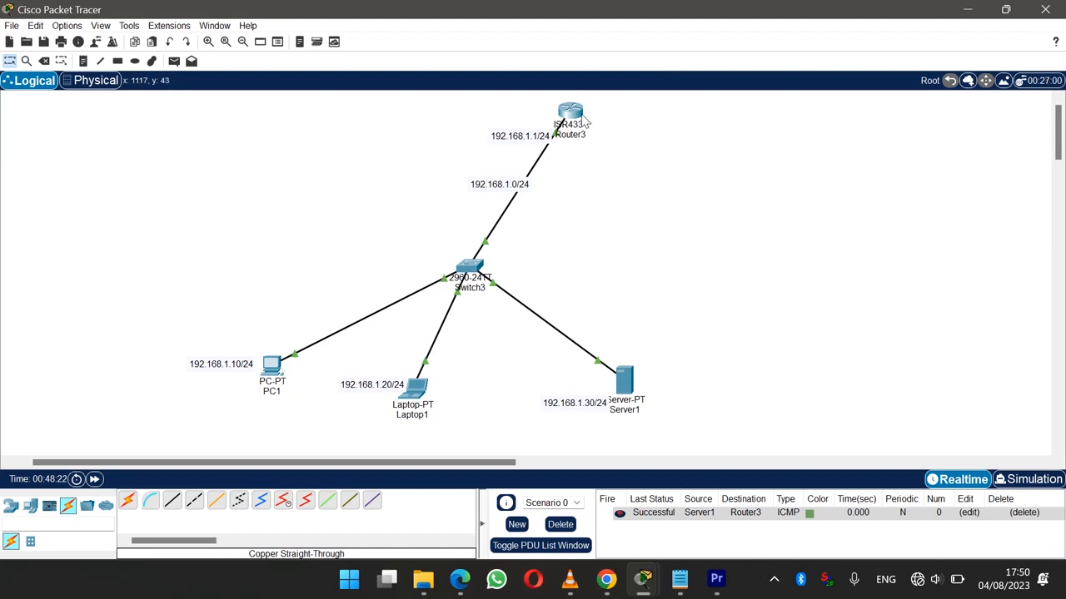
# - Align Router3 above Switch3, then draw a yellow-filled ellipse enclosing all devices behind the topology
pyautogui.moveTo(574, 113); pyautogui.dragTo(486, 107)
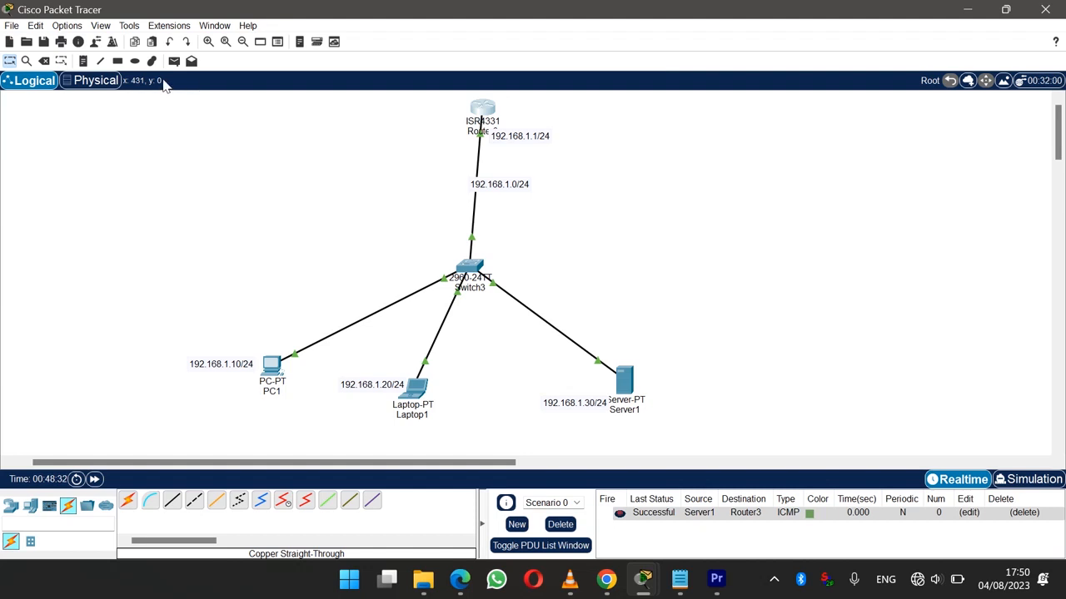
pyautogui.click(135, 60)
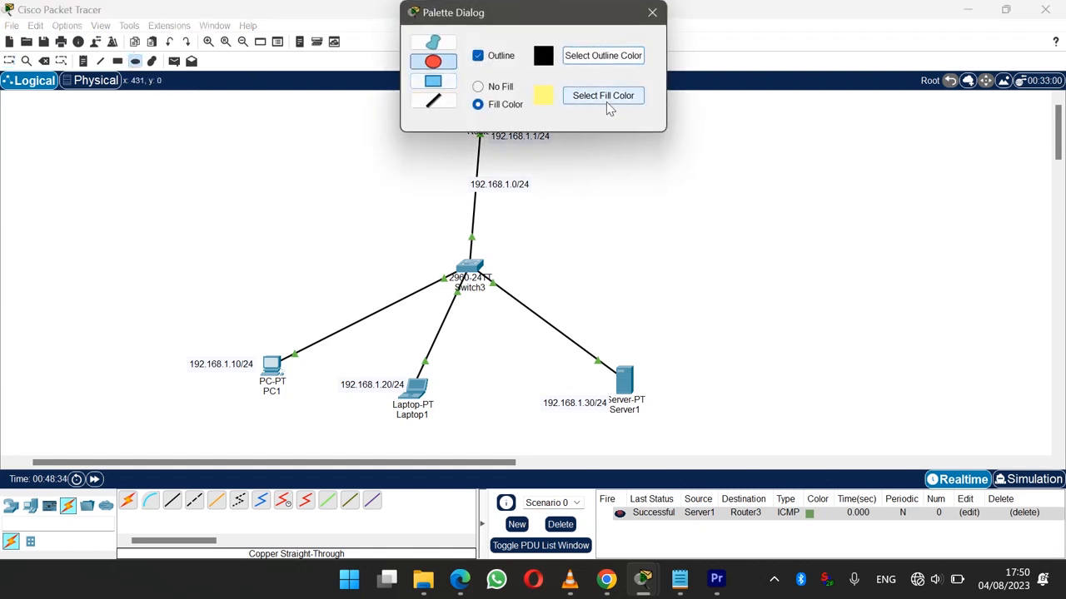
pyautogui.moveTo(548, 20); pyautogui.dragTo(774, 127)
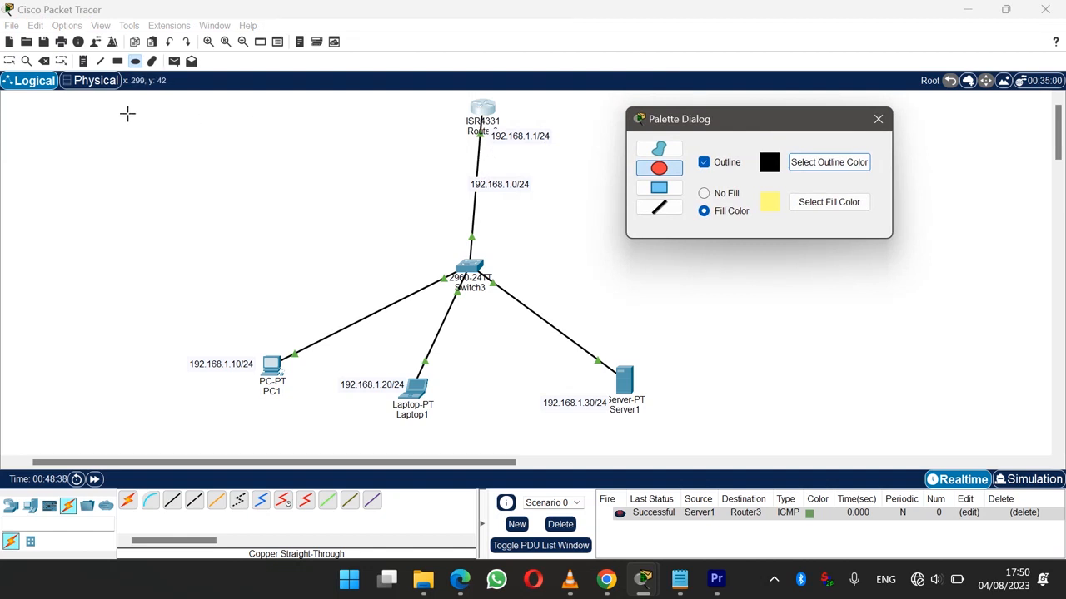
pyautogui.moveTo(128, 111); pyautogui.dragTo(759, 454)
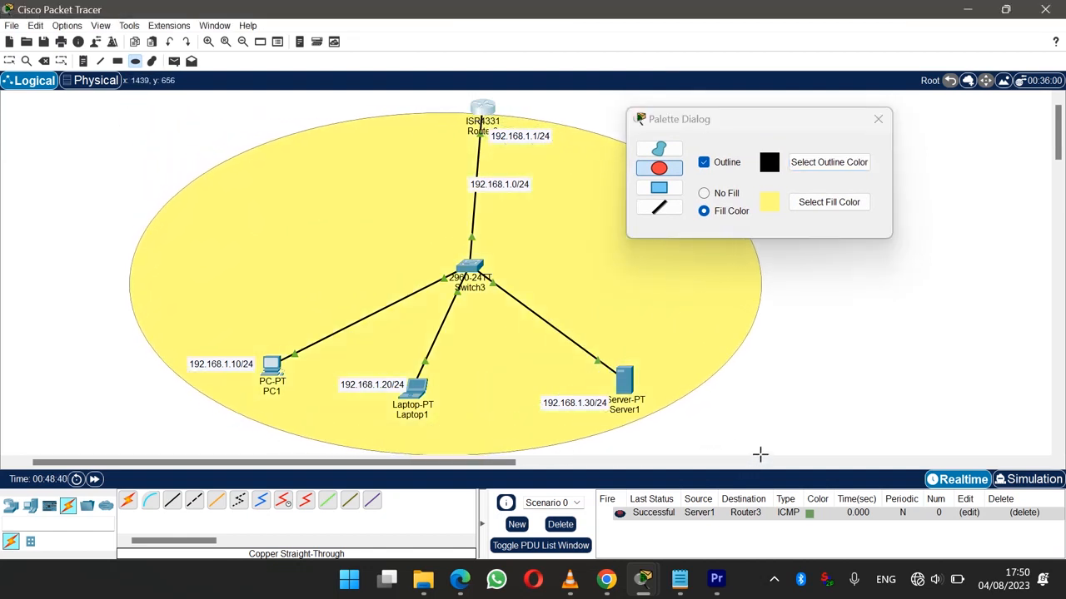
pyautogui.click(878, 119)
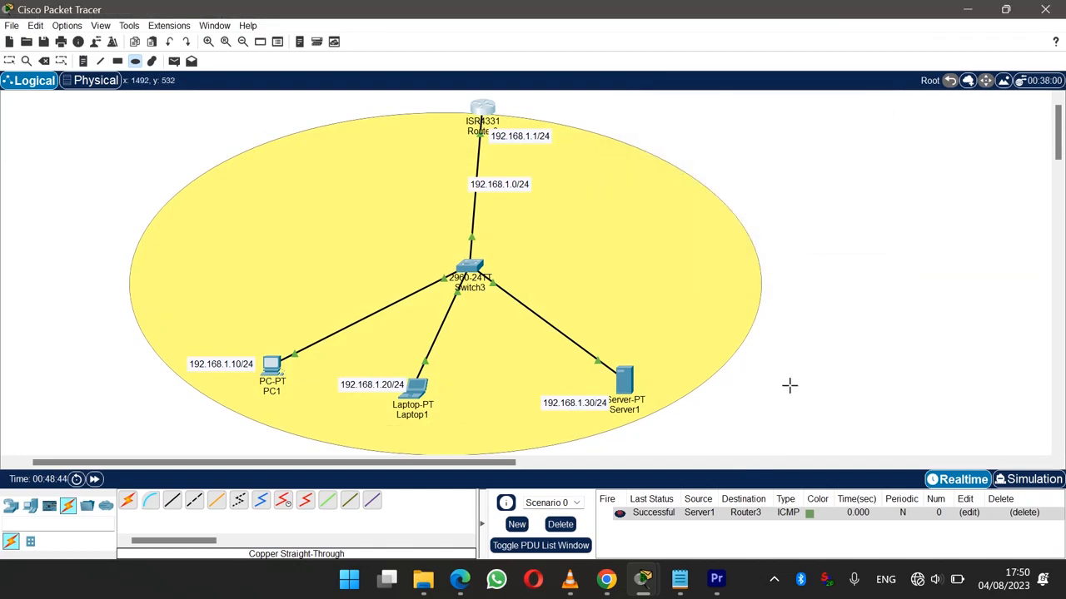